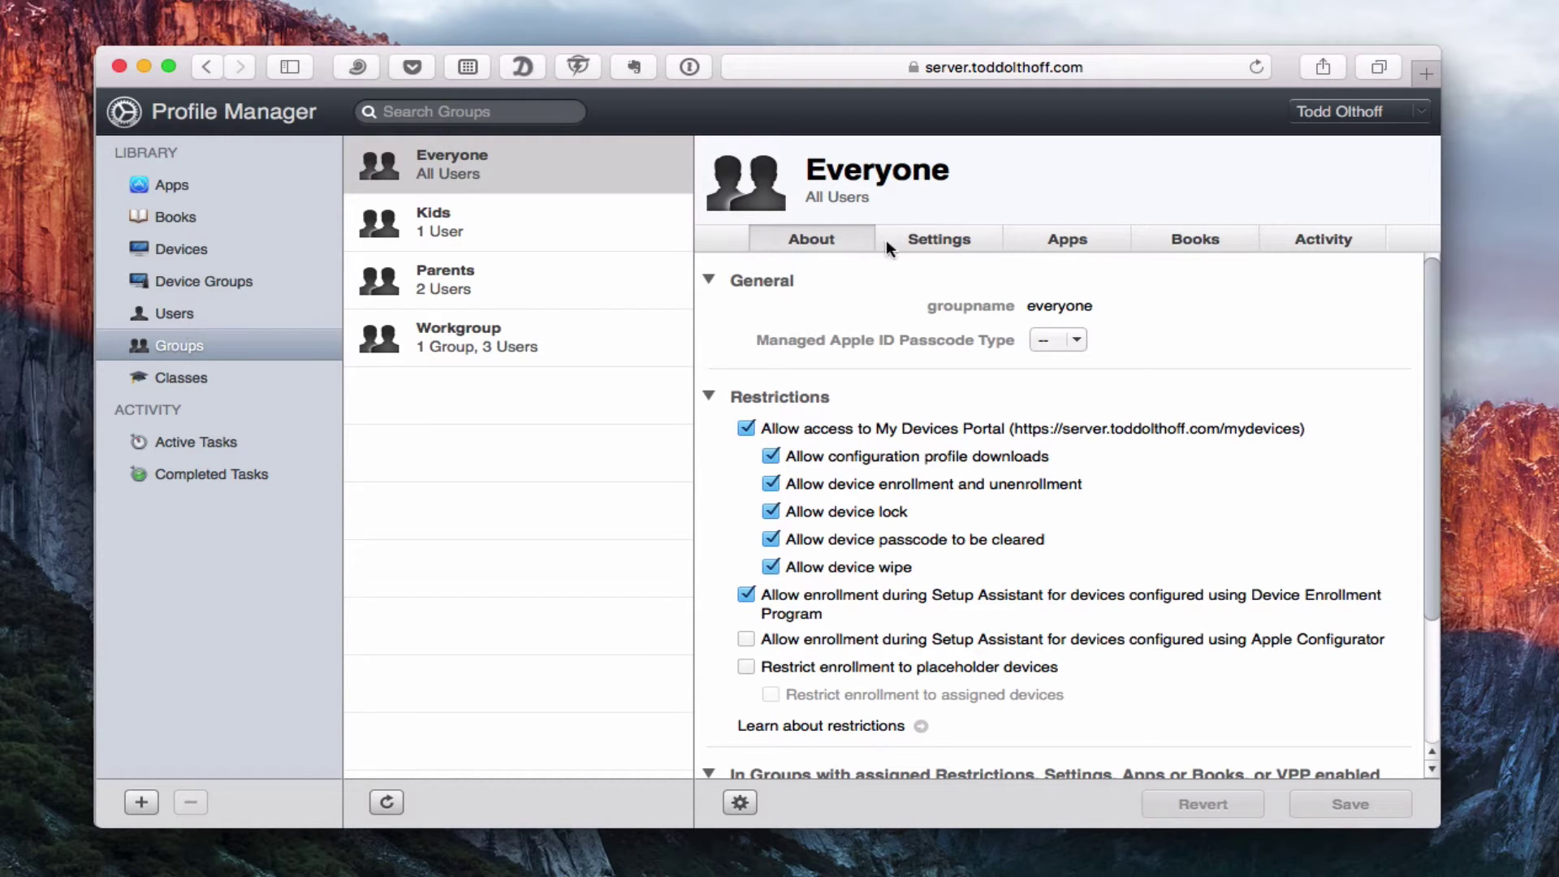
click(943, 236)
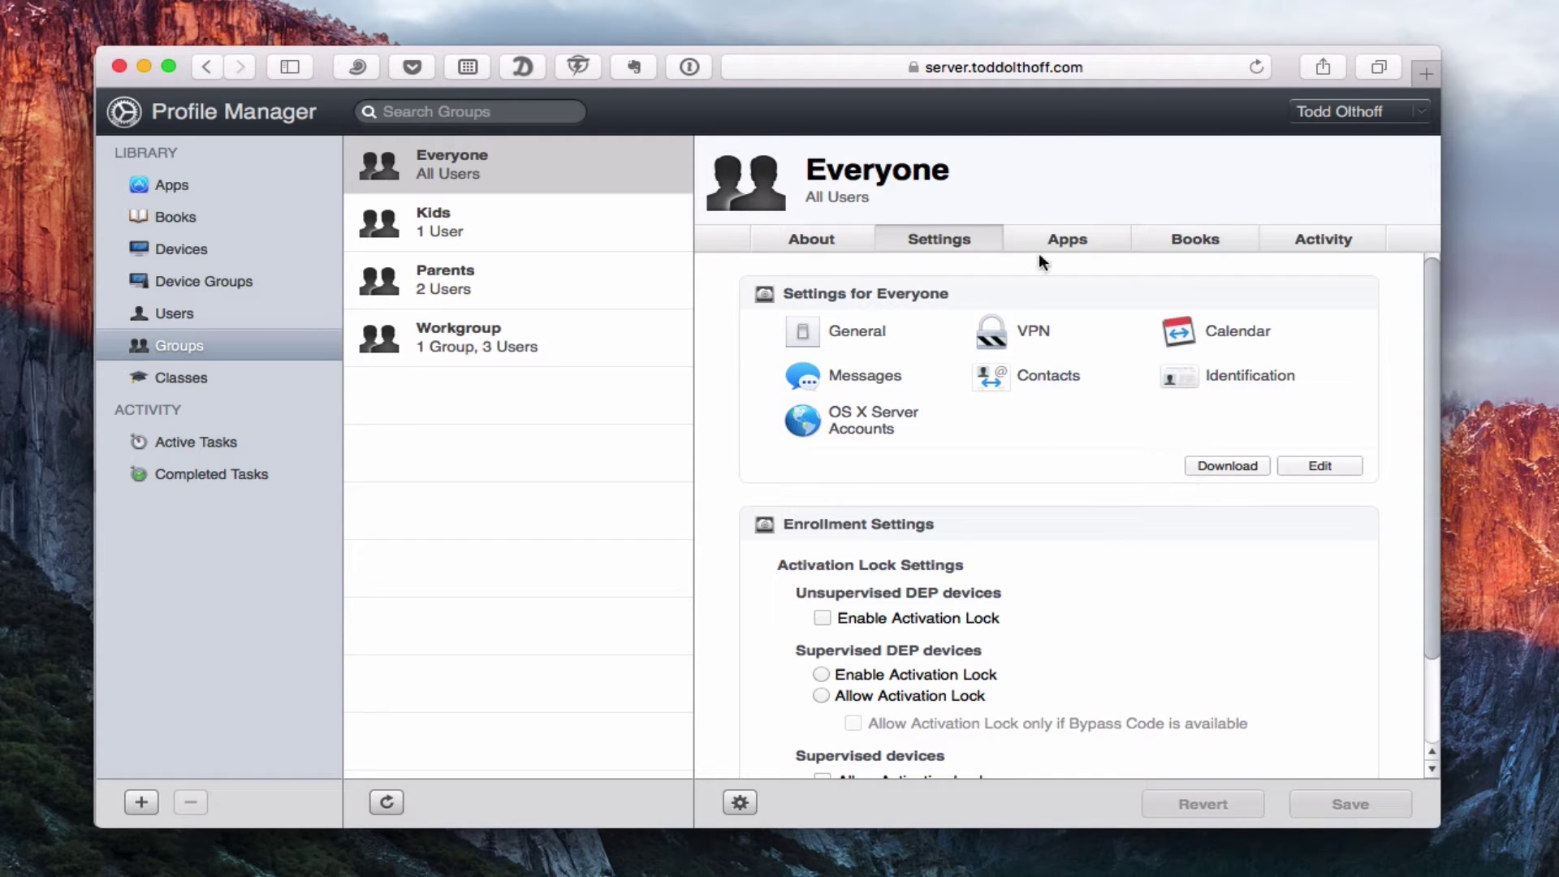
Edit the Everyone group's settings and browse its OS X and iOS payload list of 7 configured payloads.
click(1305, 468)
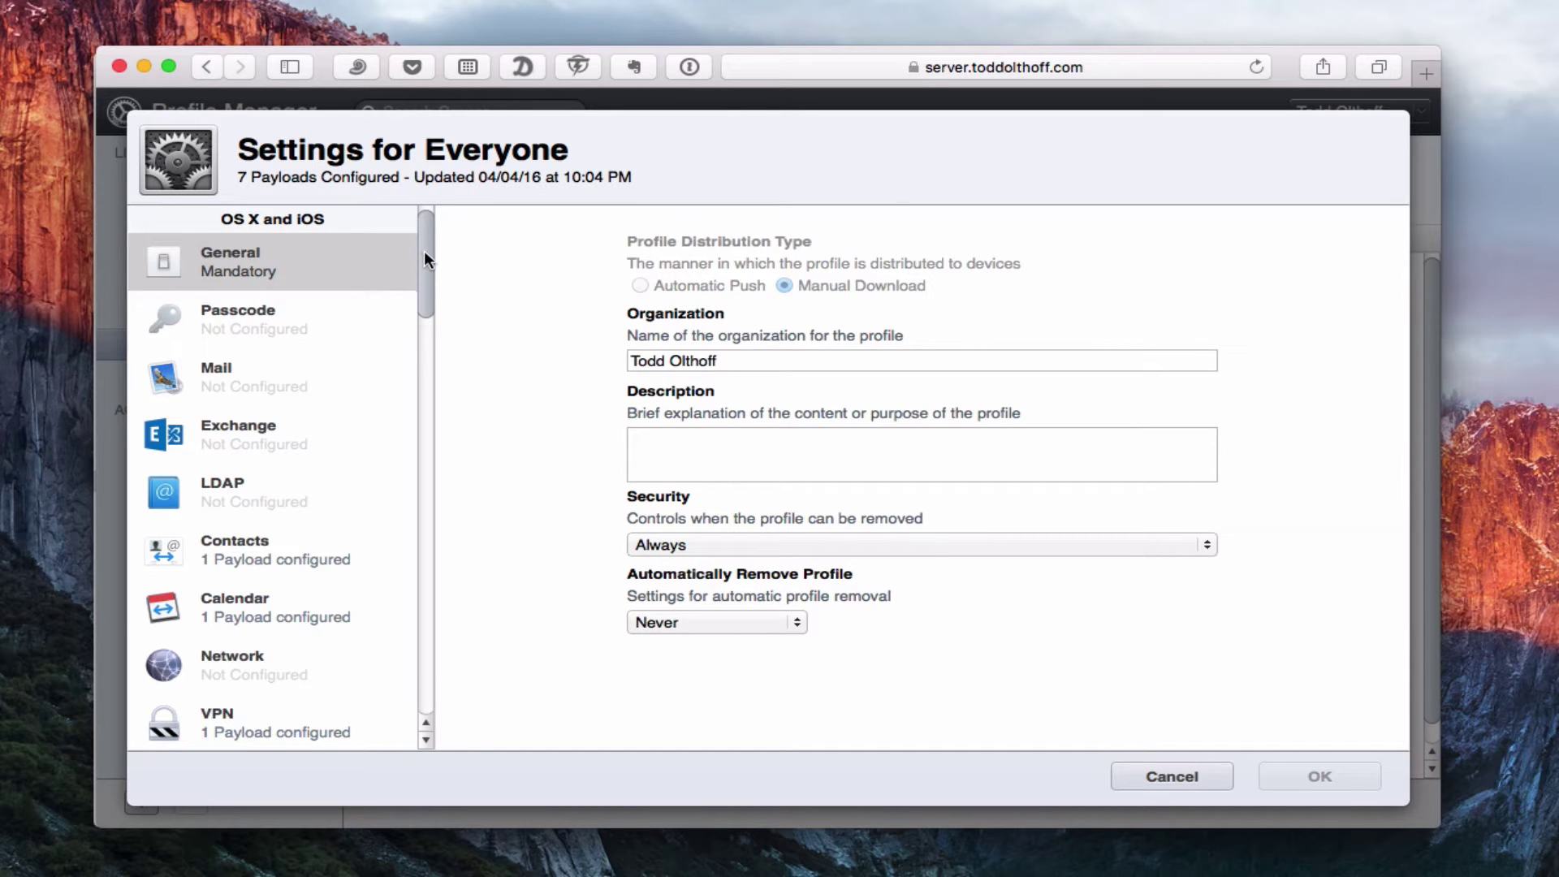
drag(424, 250, 418, 192)
drag(424, 230, 420, 705)
drag(425, 647, 427, 222)
Add a default Passcode payload that allows simple values and leaves all passcode limits unset.
click(228, 326)
click(919, 431)
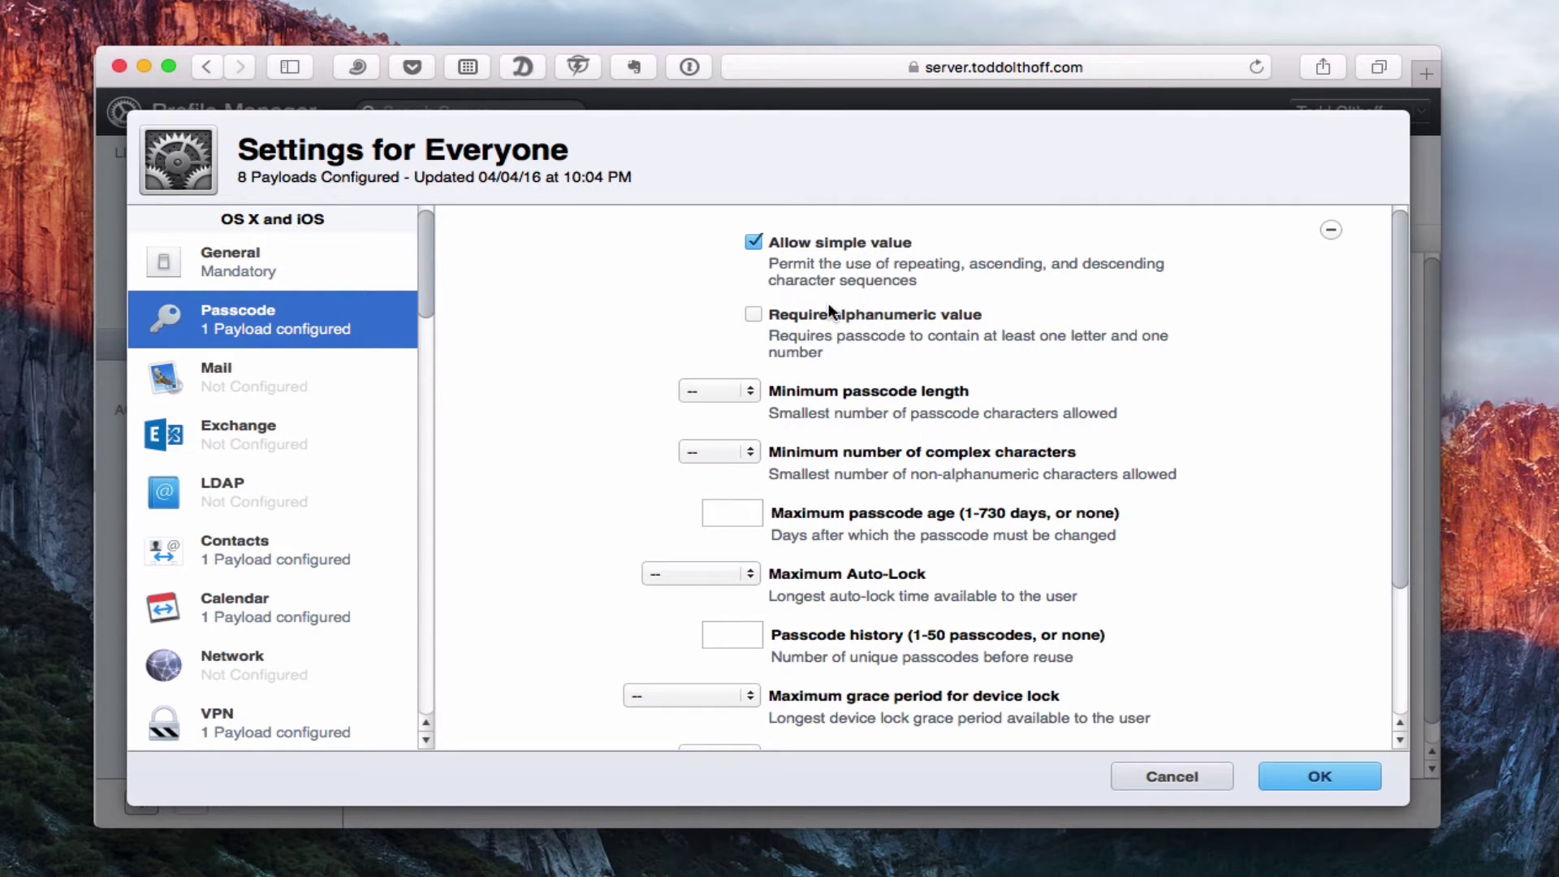
scroll(1162, 601, down, 4)
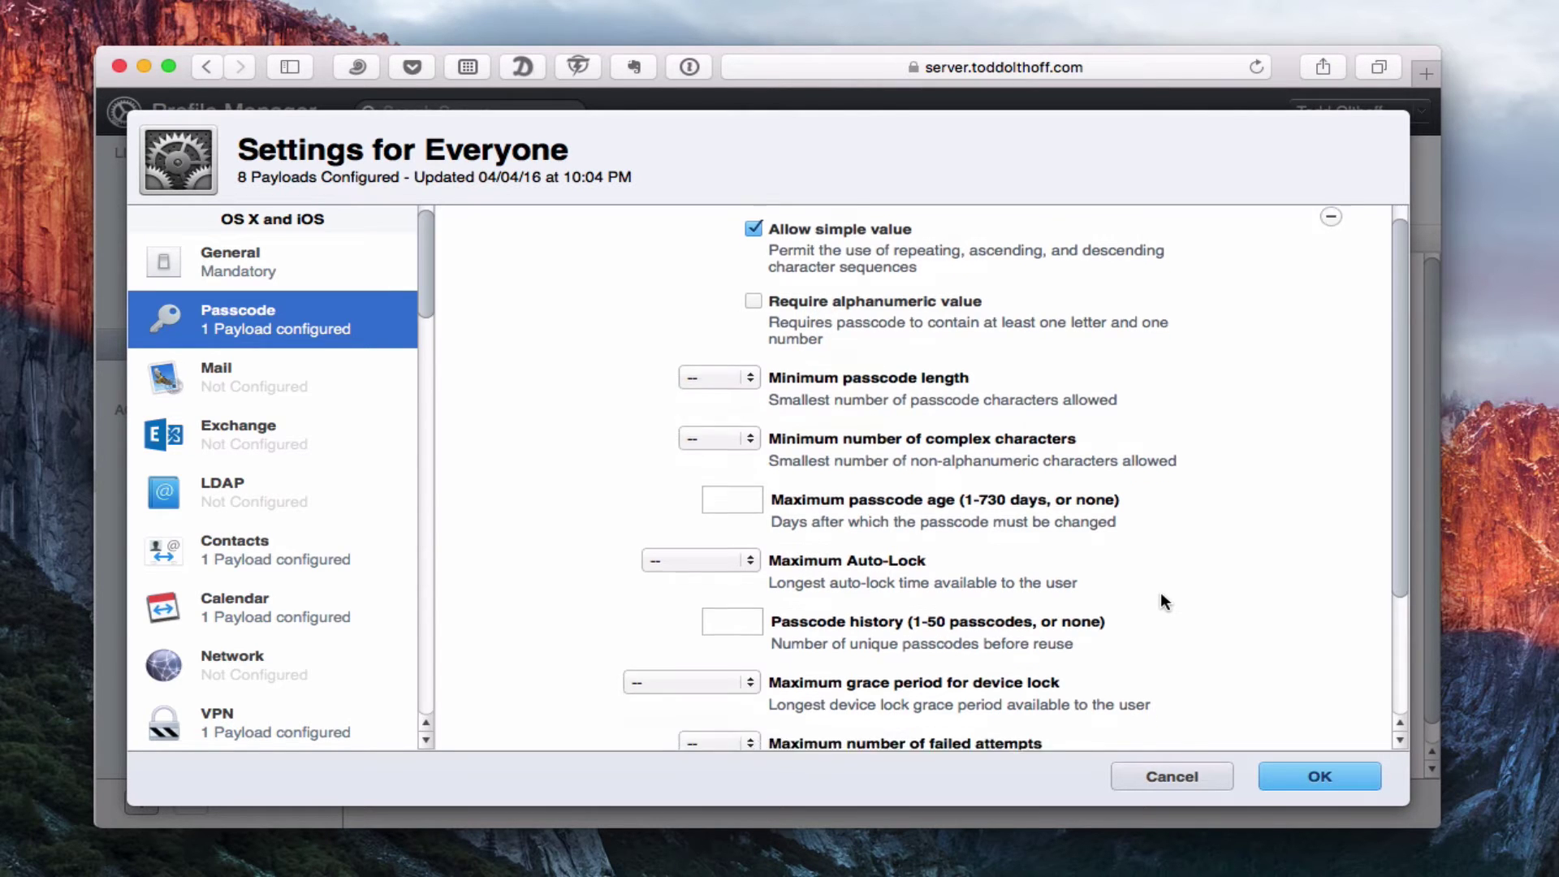
scroll(1163, 601, up, 4)
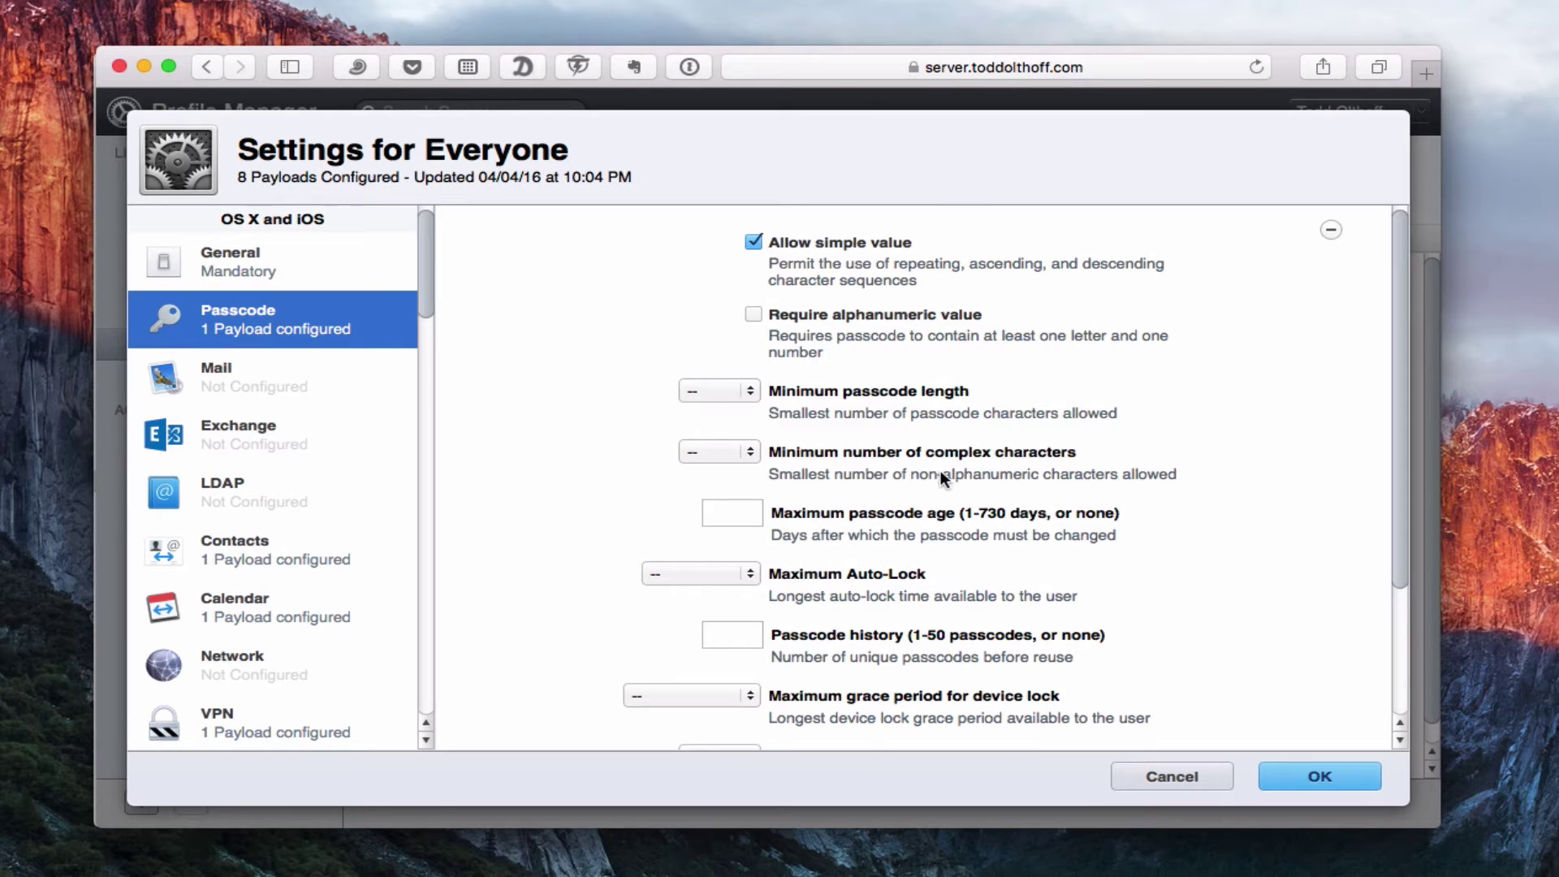
scroll(947, 523, down, 4)
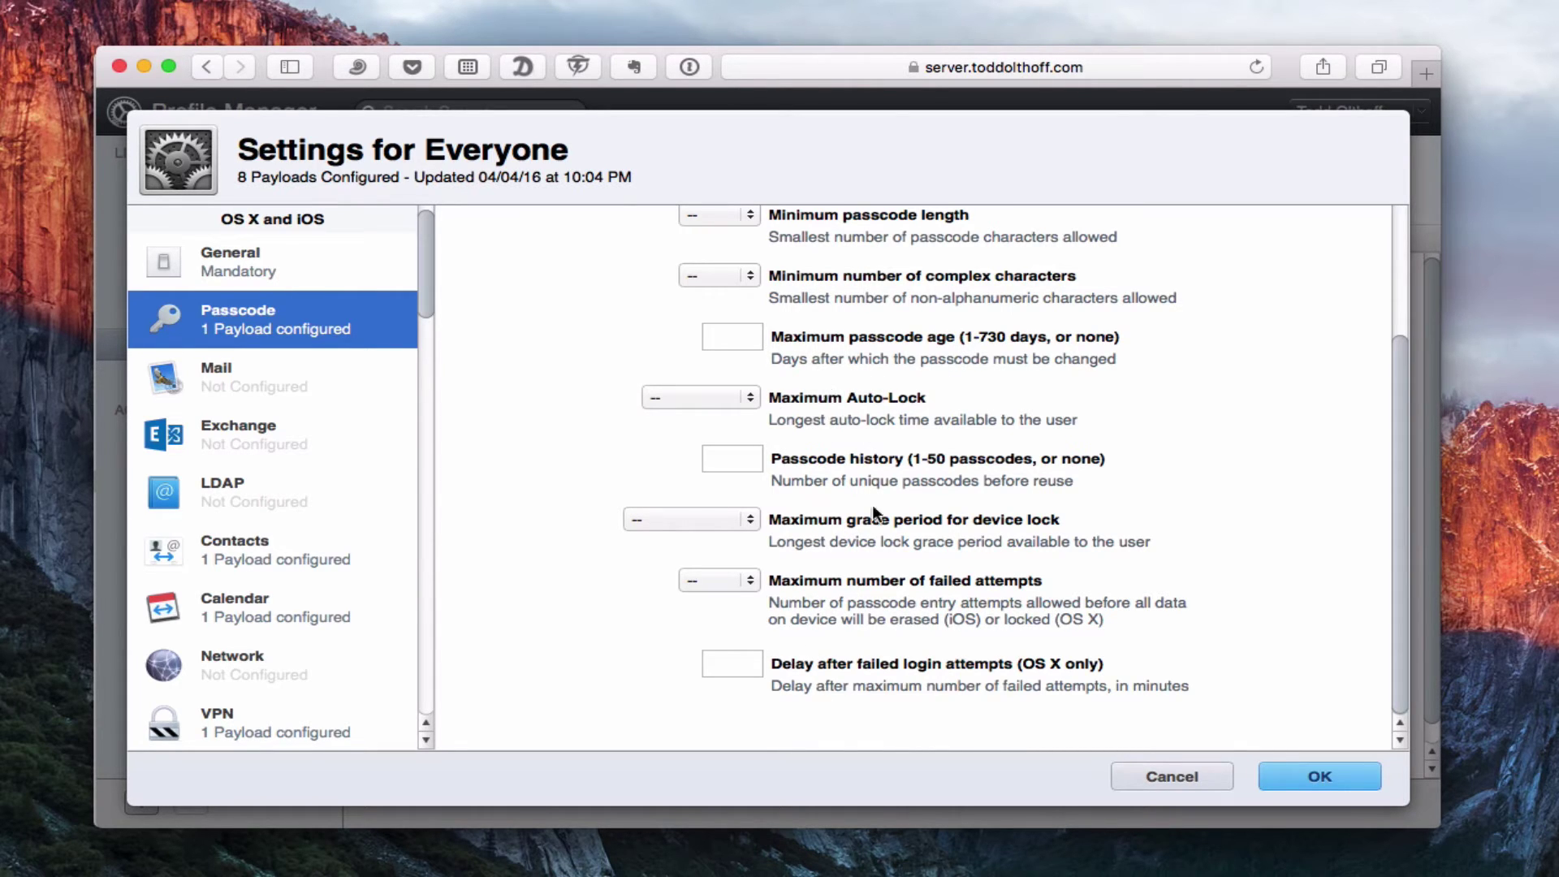
scroll(986, 398, up, 4)
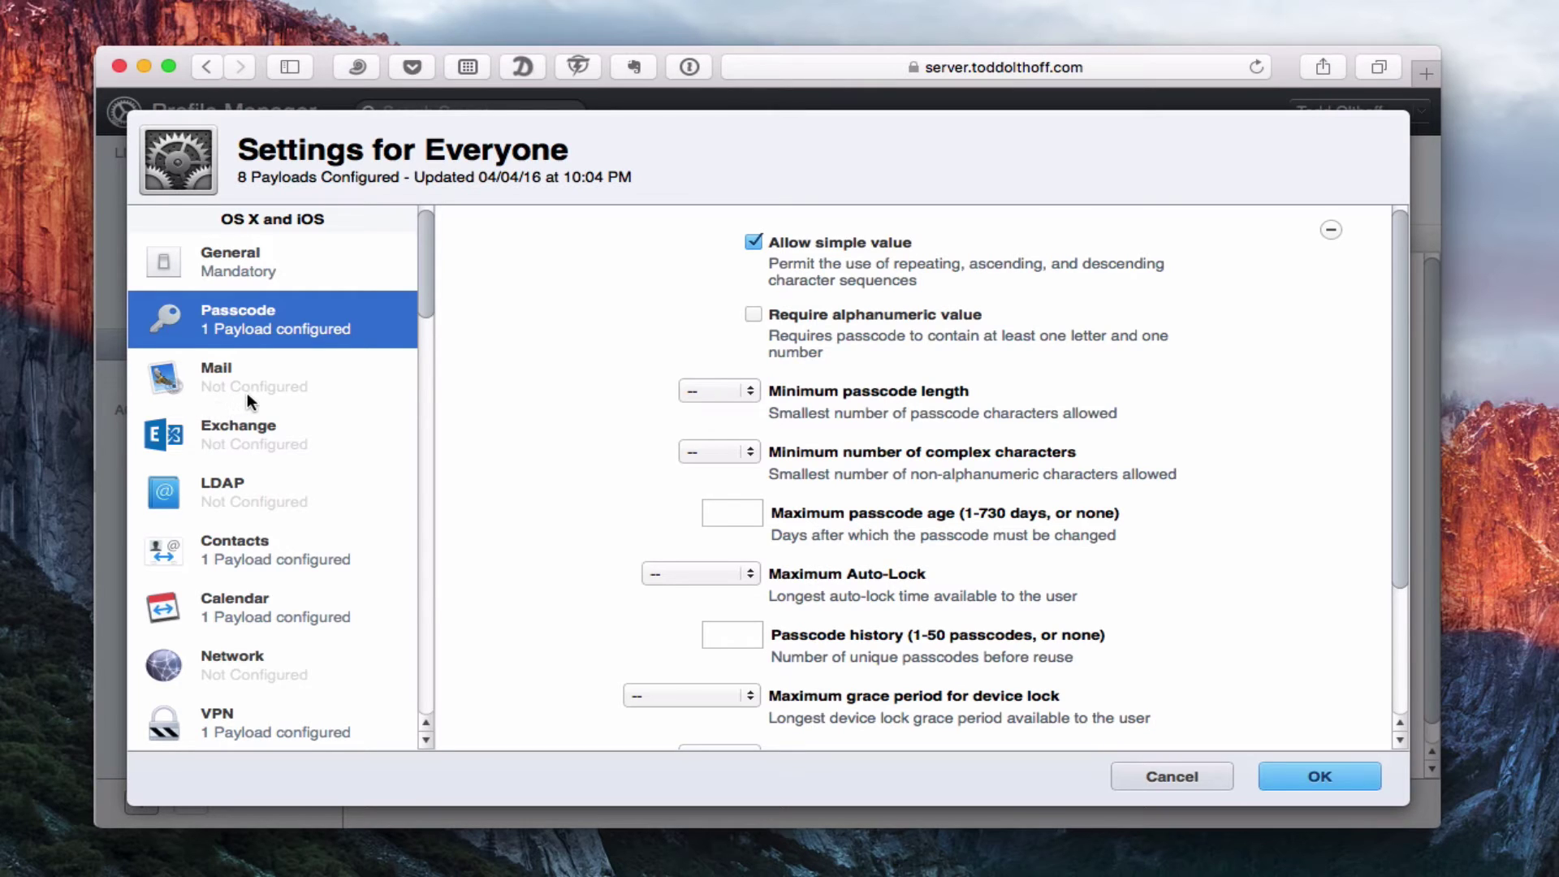
Add a Mail account payload to the Everyone profile.
click(216, 377)
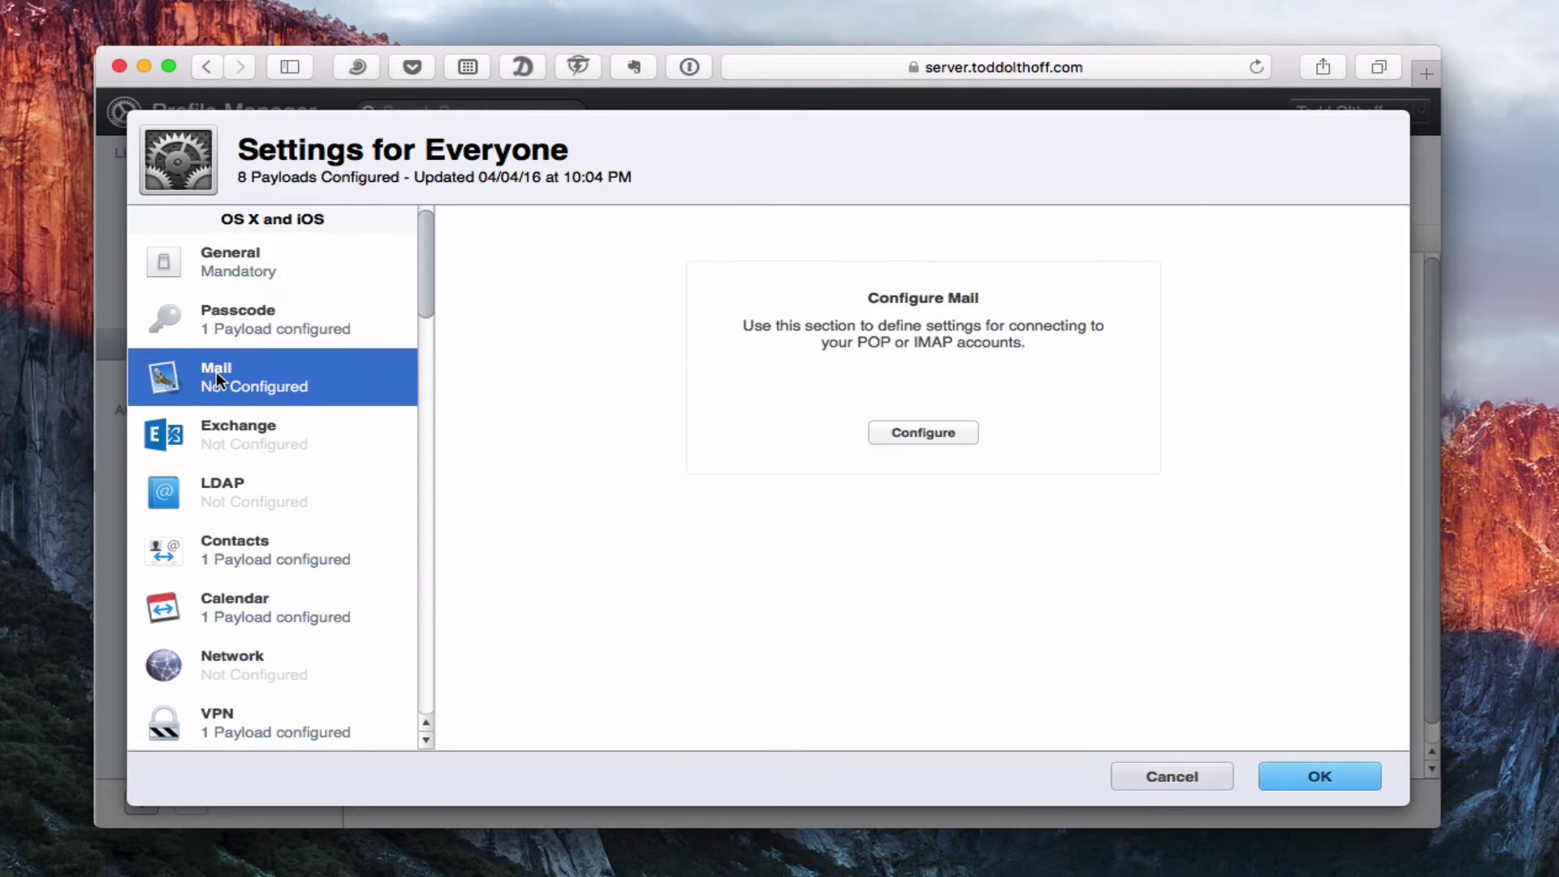
click(902, 435)
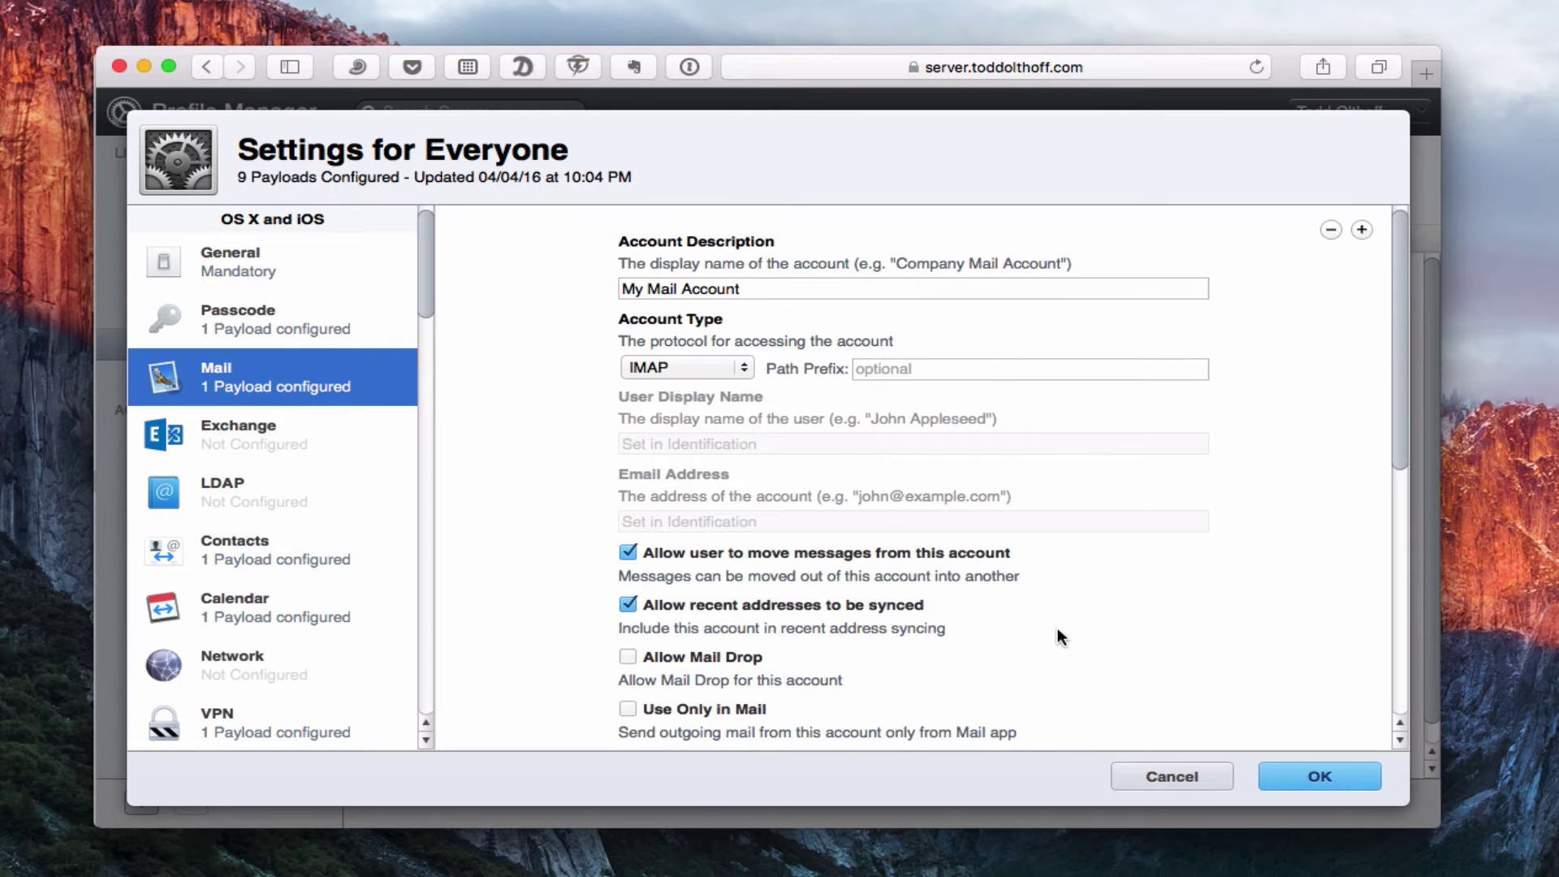
scroll(1058, 636, down, 5)
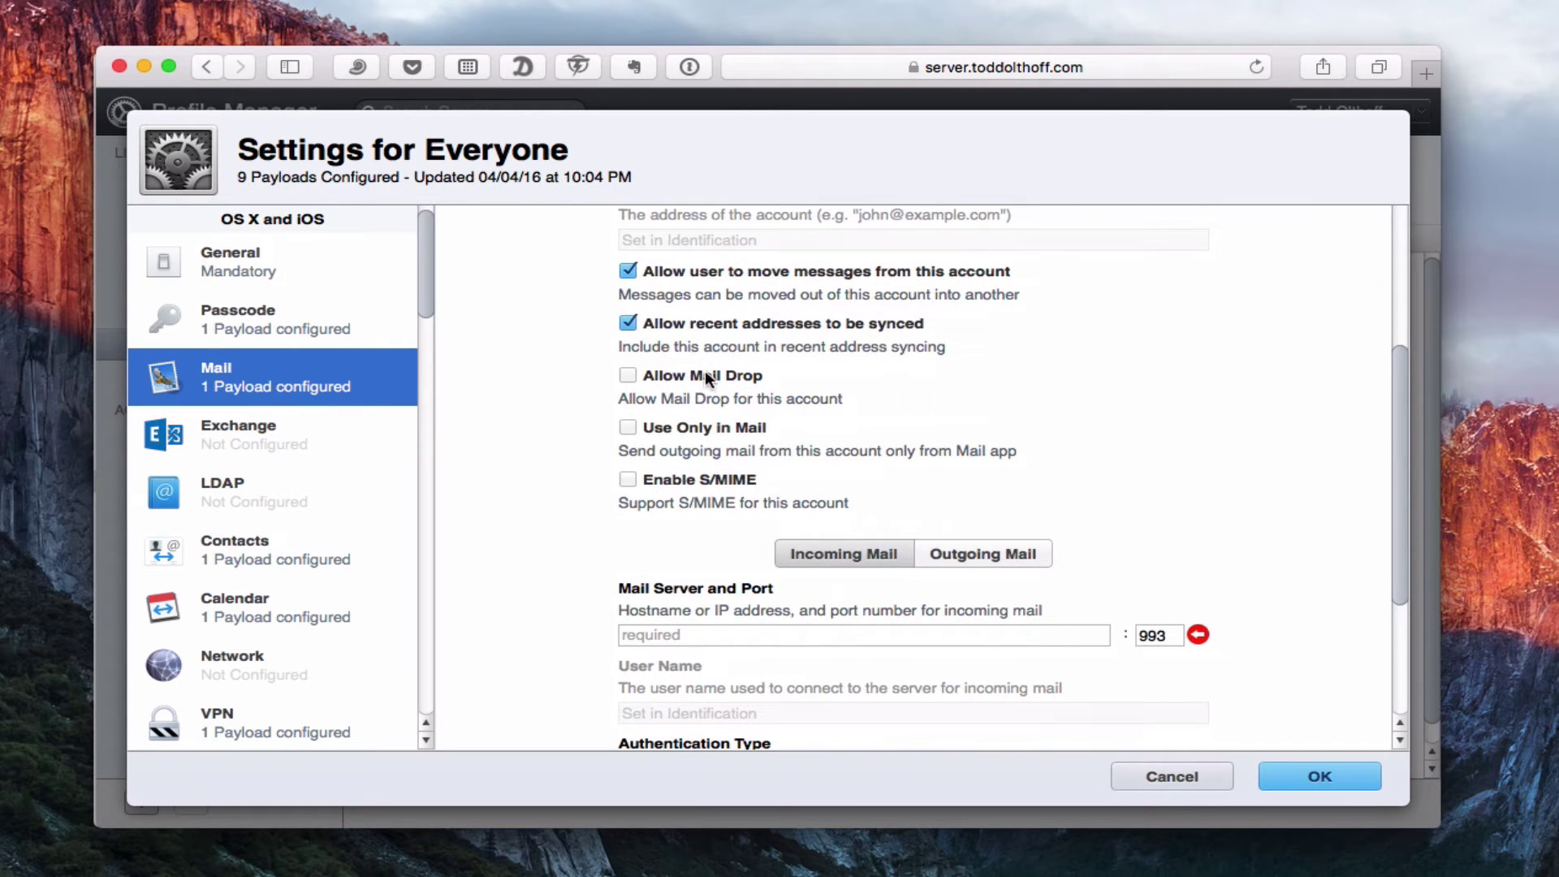
scroll(883, 412, down, 4)
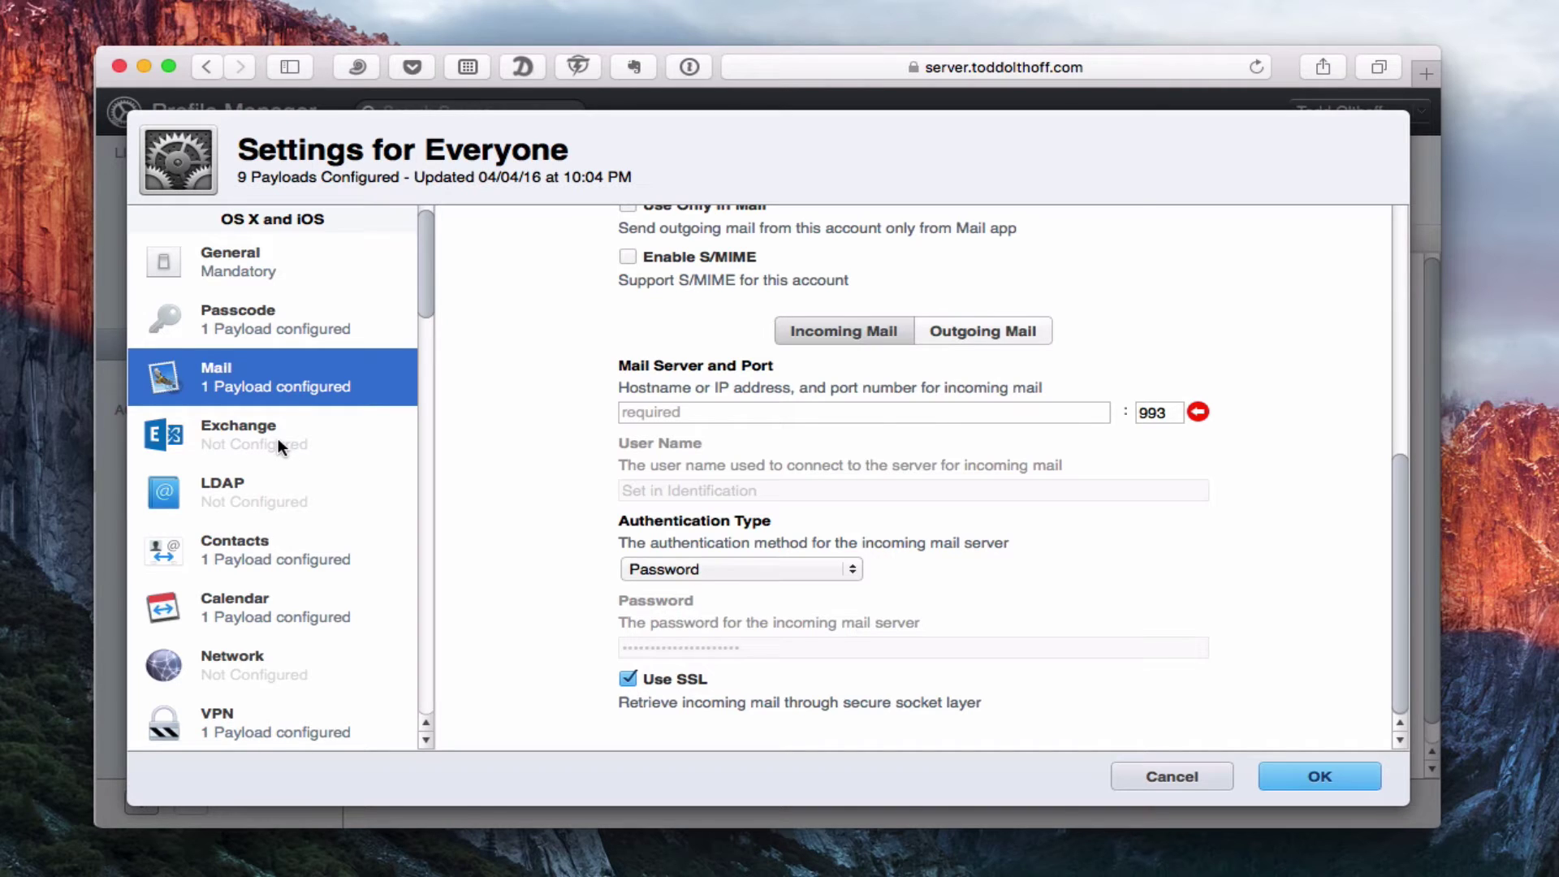
Add an Exchange account payload that syncs 1 week of mail.
click(237, 445)
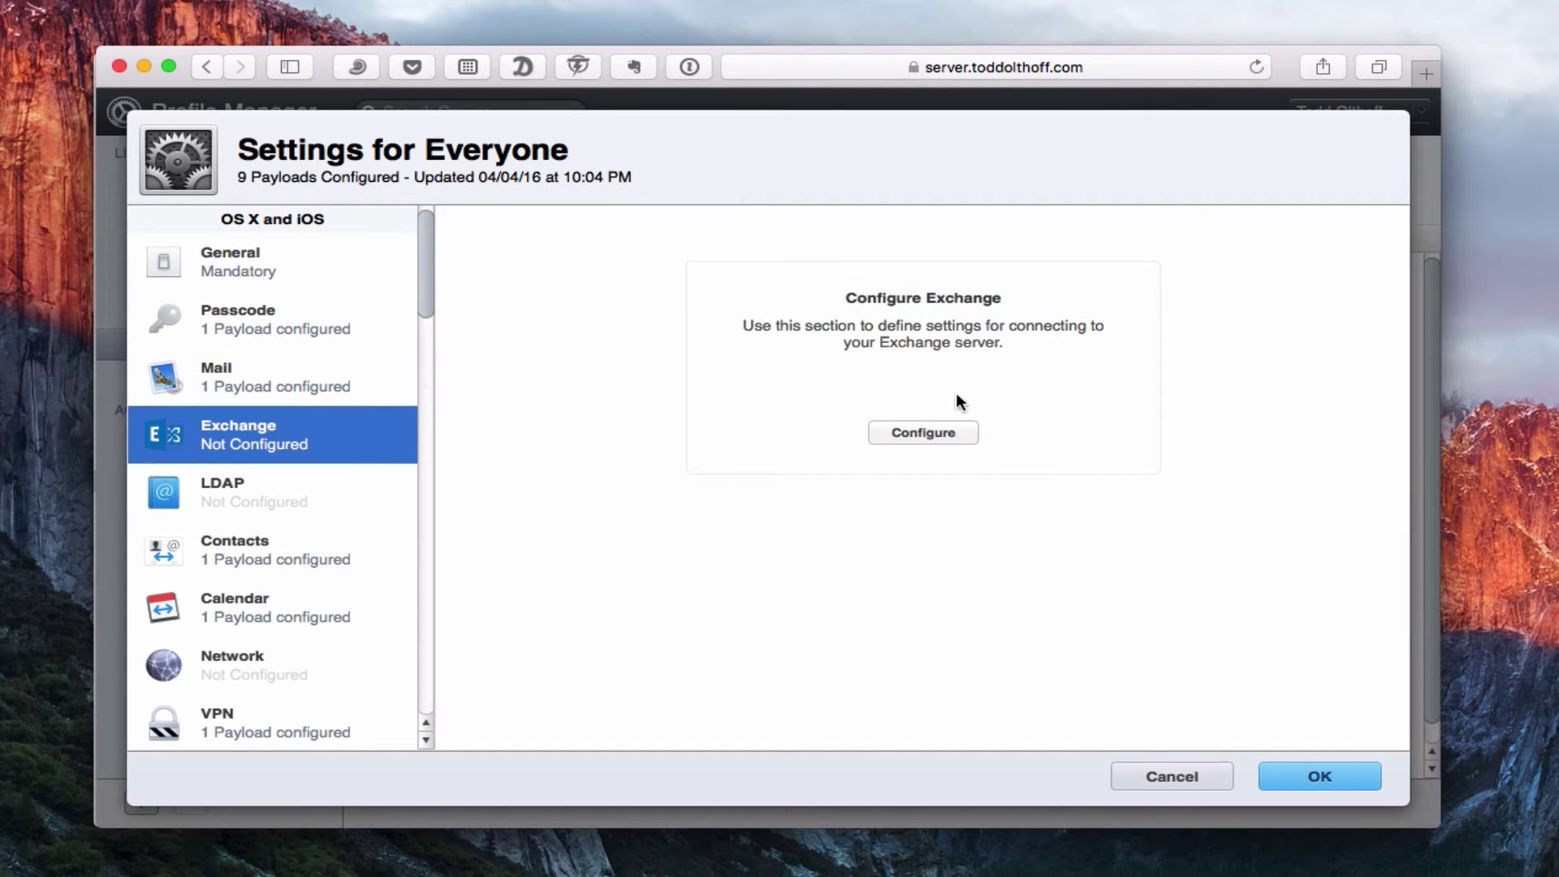
click(900, 431)
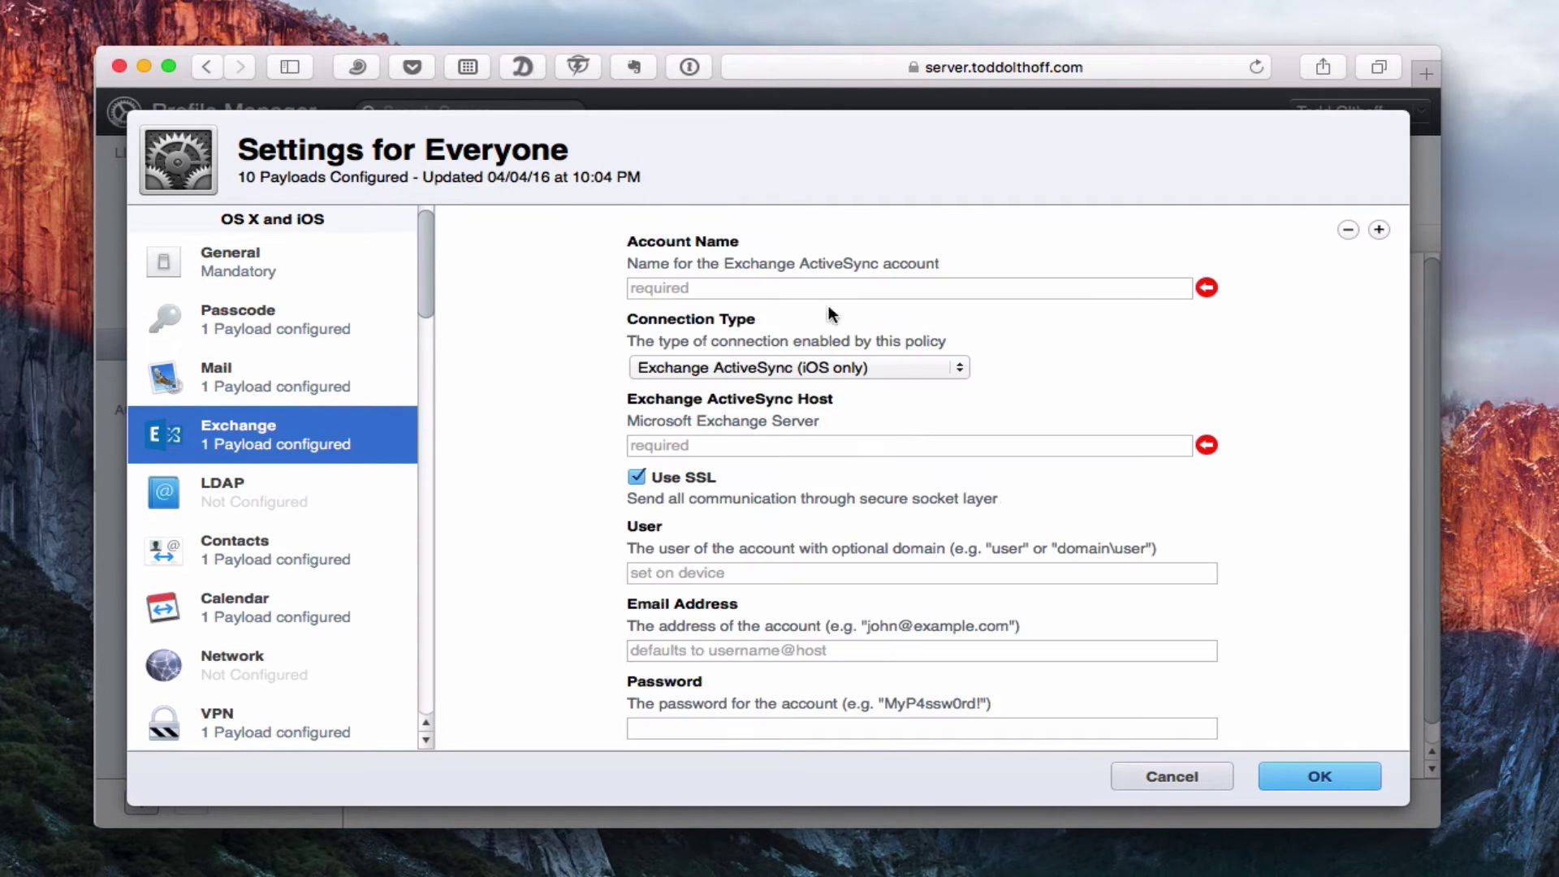
scroll(841, 602, down, 10)
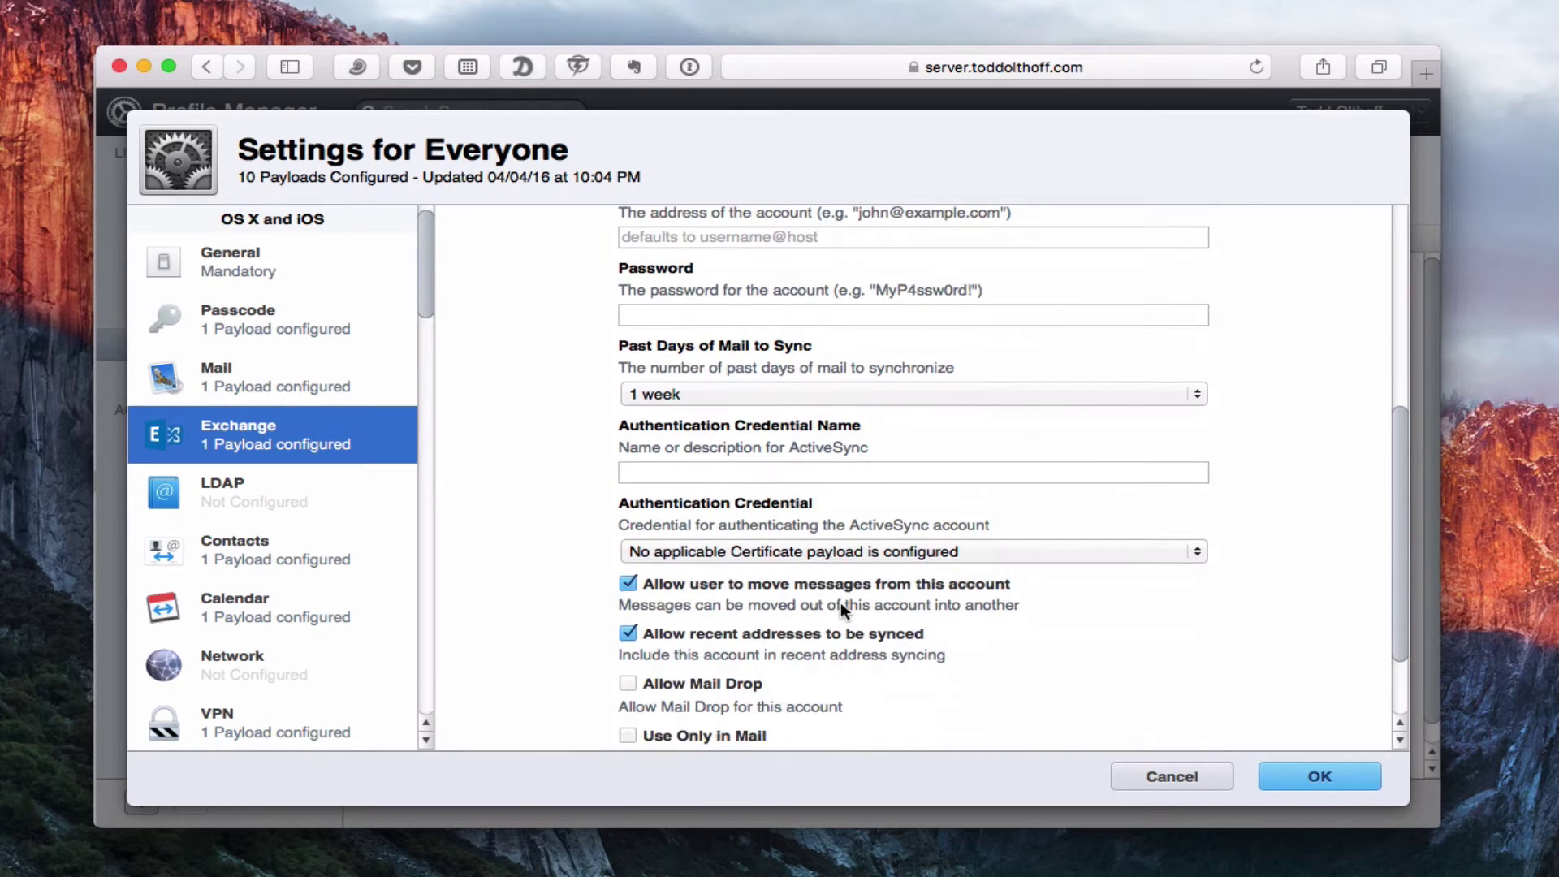
Add an LDAP account payload and review the existing Contacts and Calendar payloads.
click(216, 486)
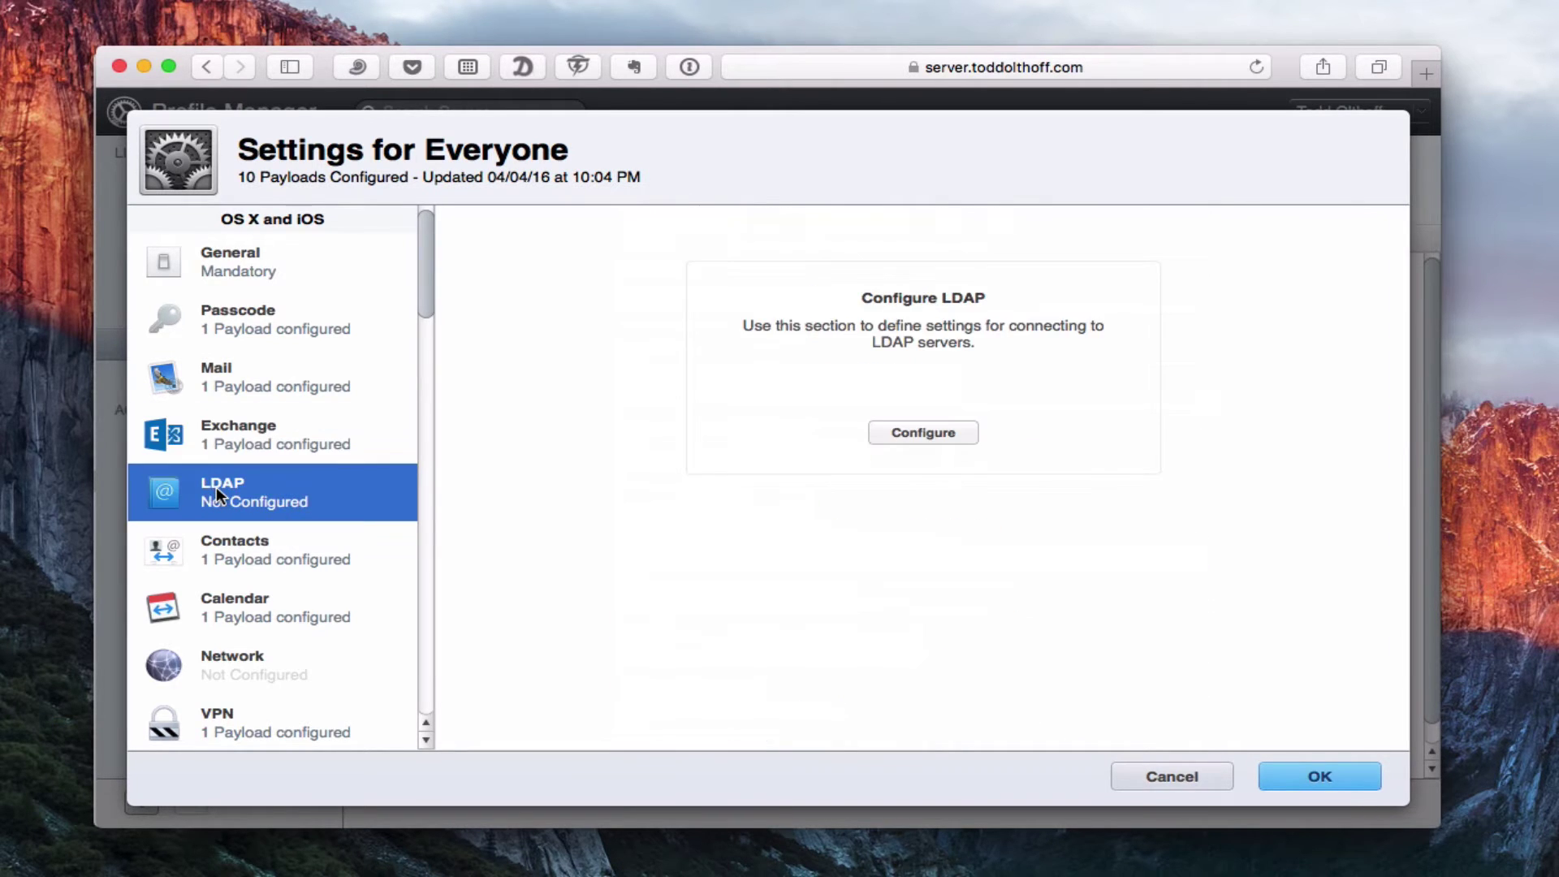
click(924, 430)
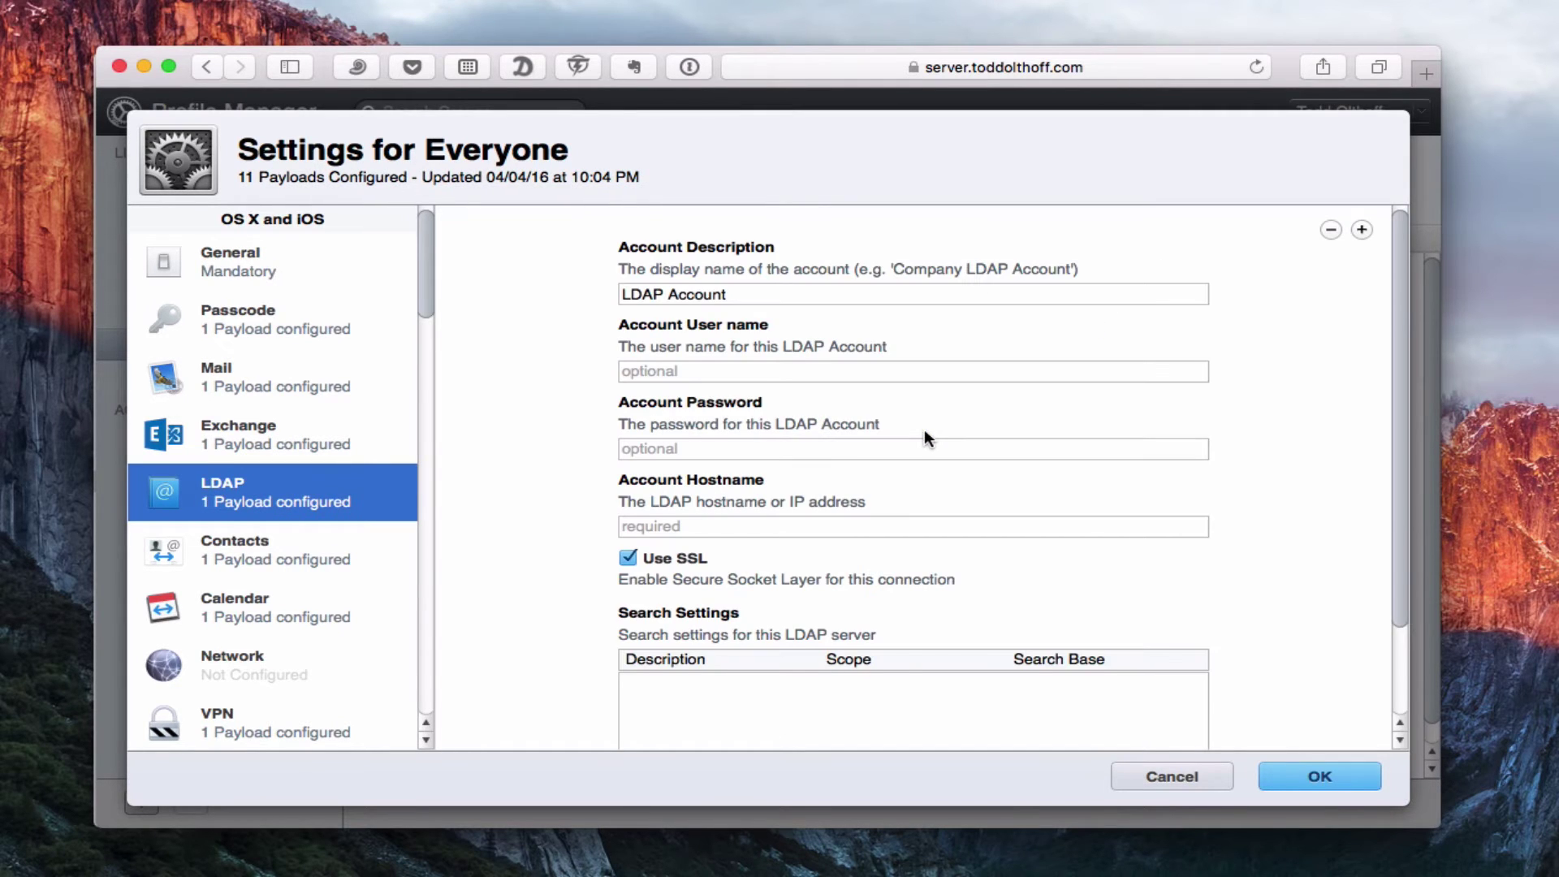
scroll(926, 435, down, 4)
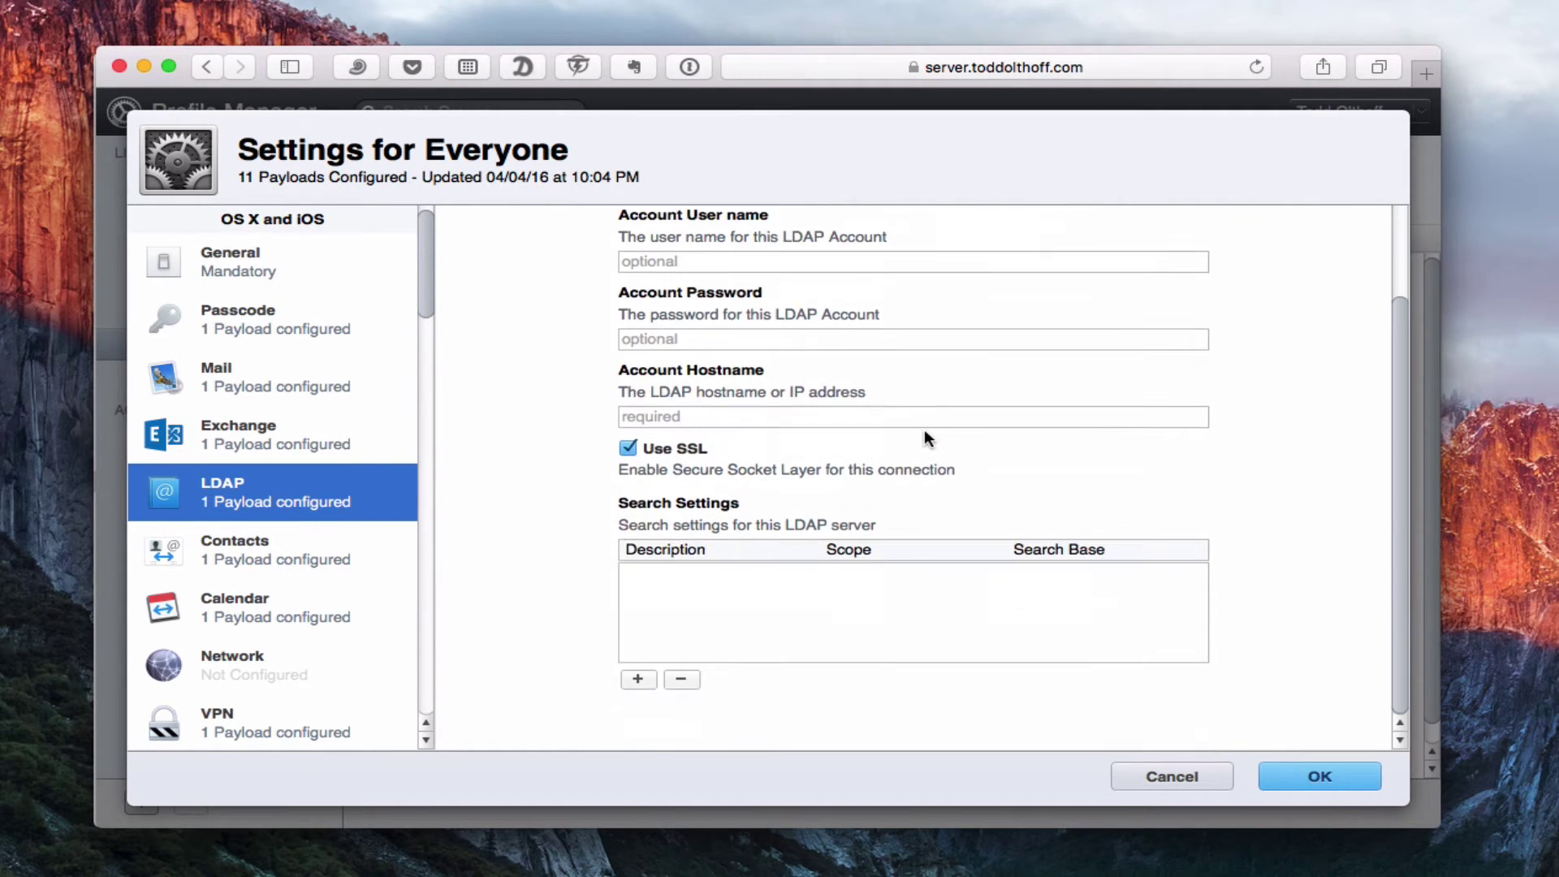
scroll(924, 439, up, 4)
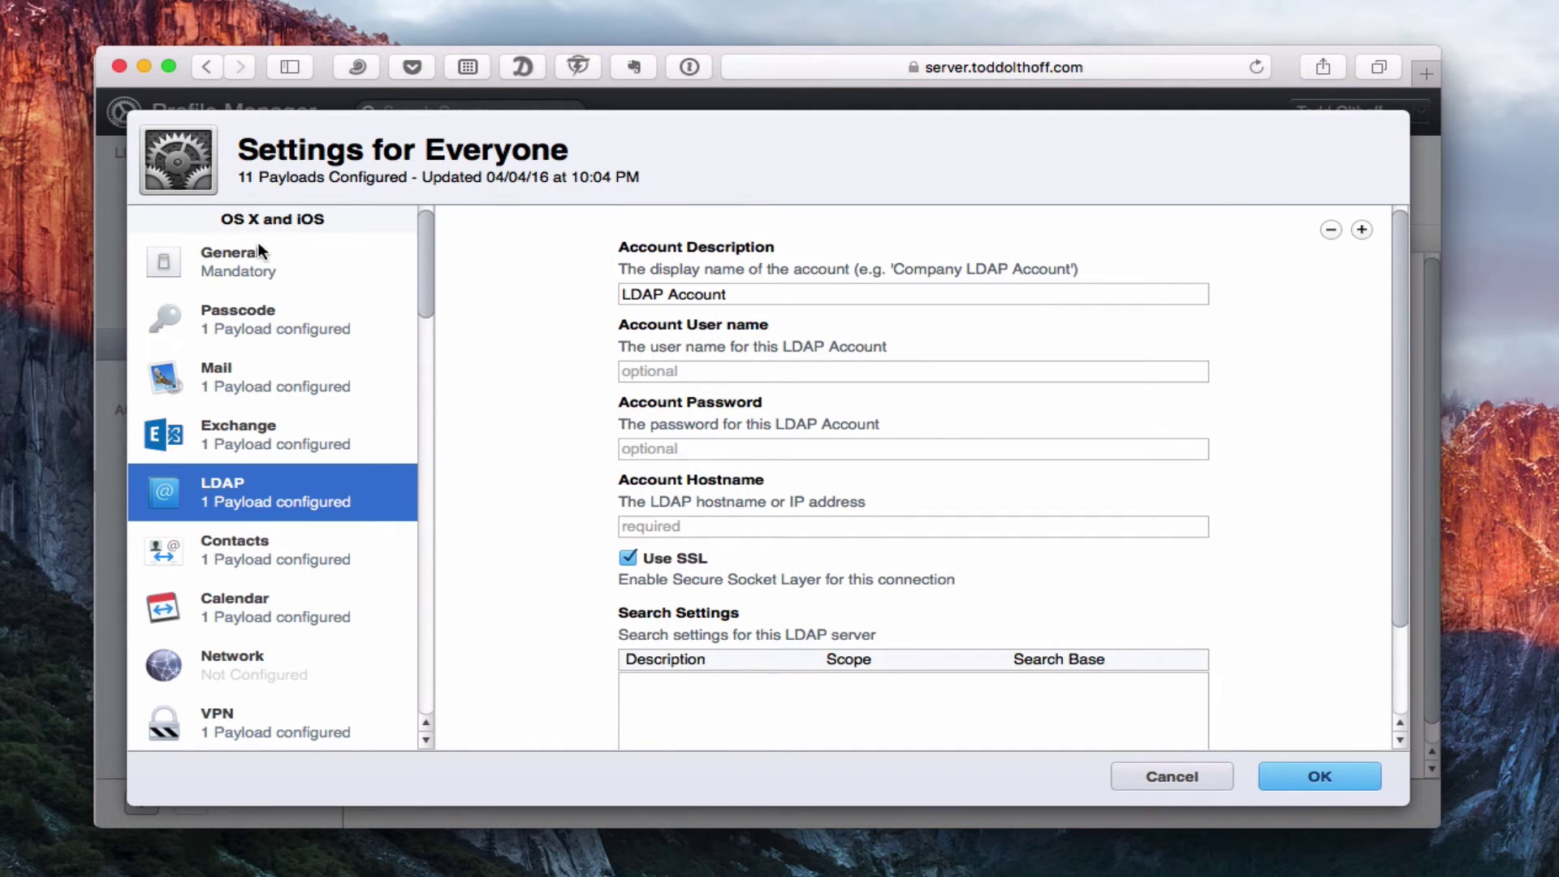
click(250, 566)
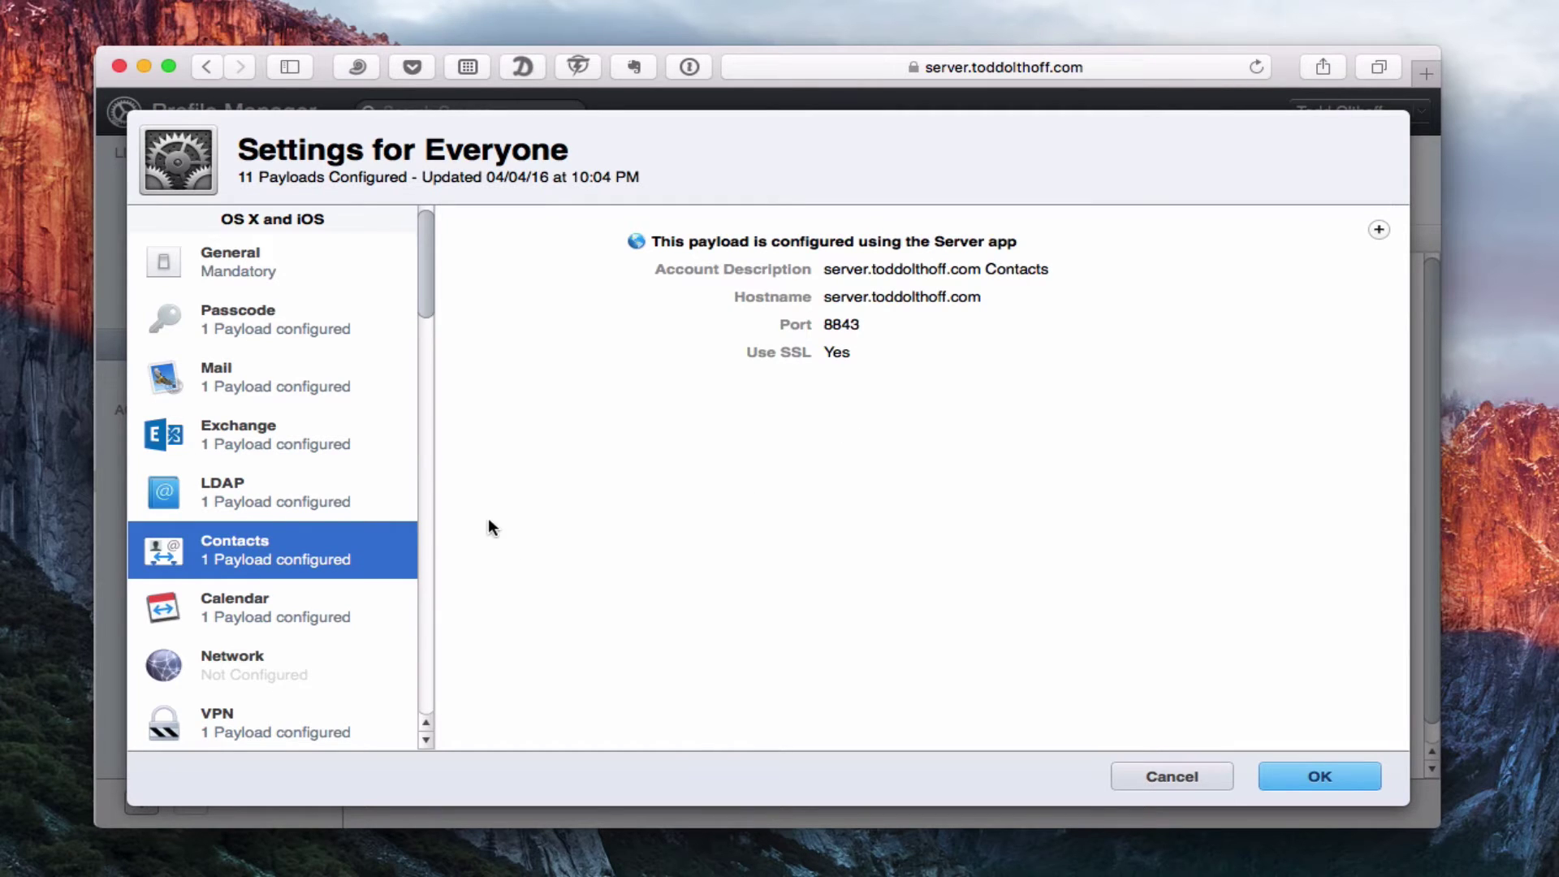
click(216, 608)
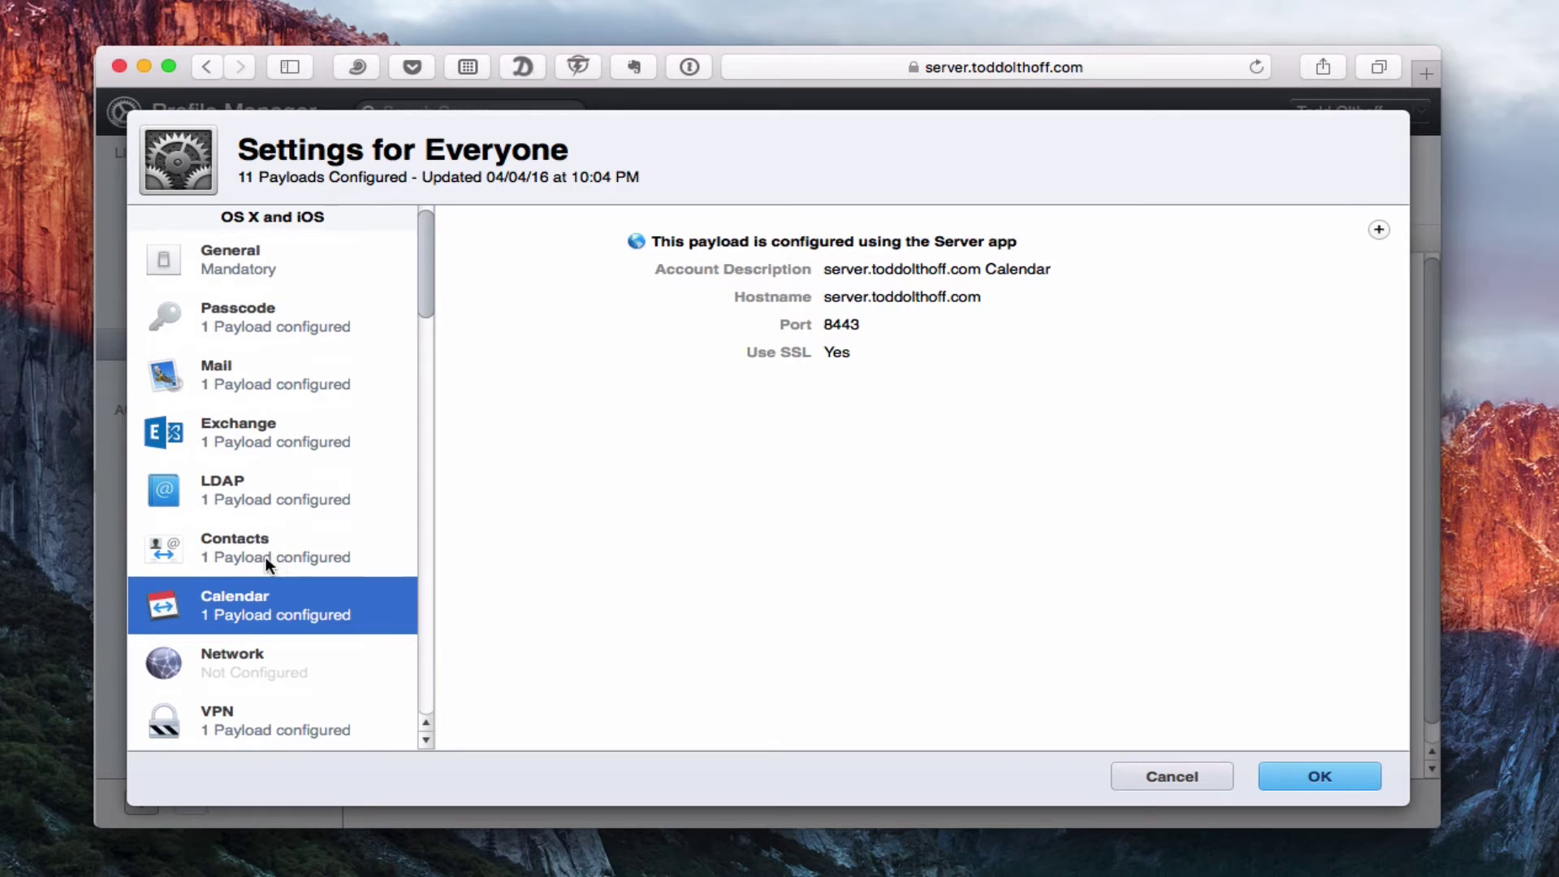
Add a Wi-Fi Network payload with Auto Join on.
scroll(265, 557, down, 3)
click(235, 568)
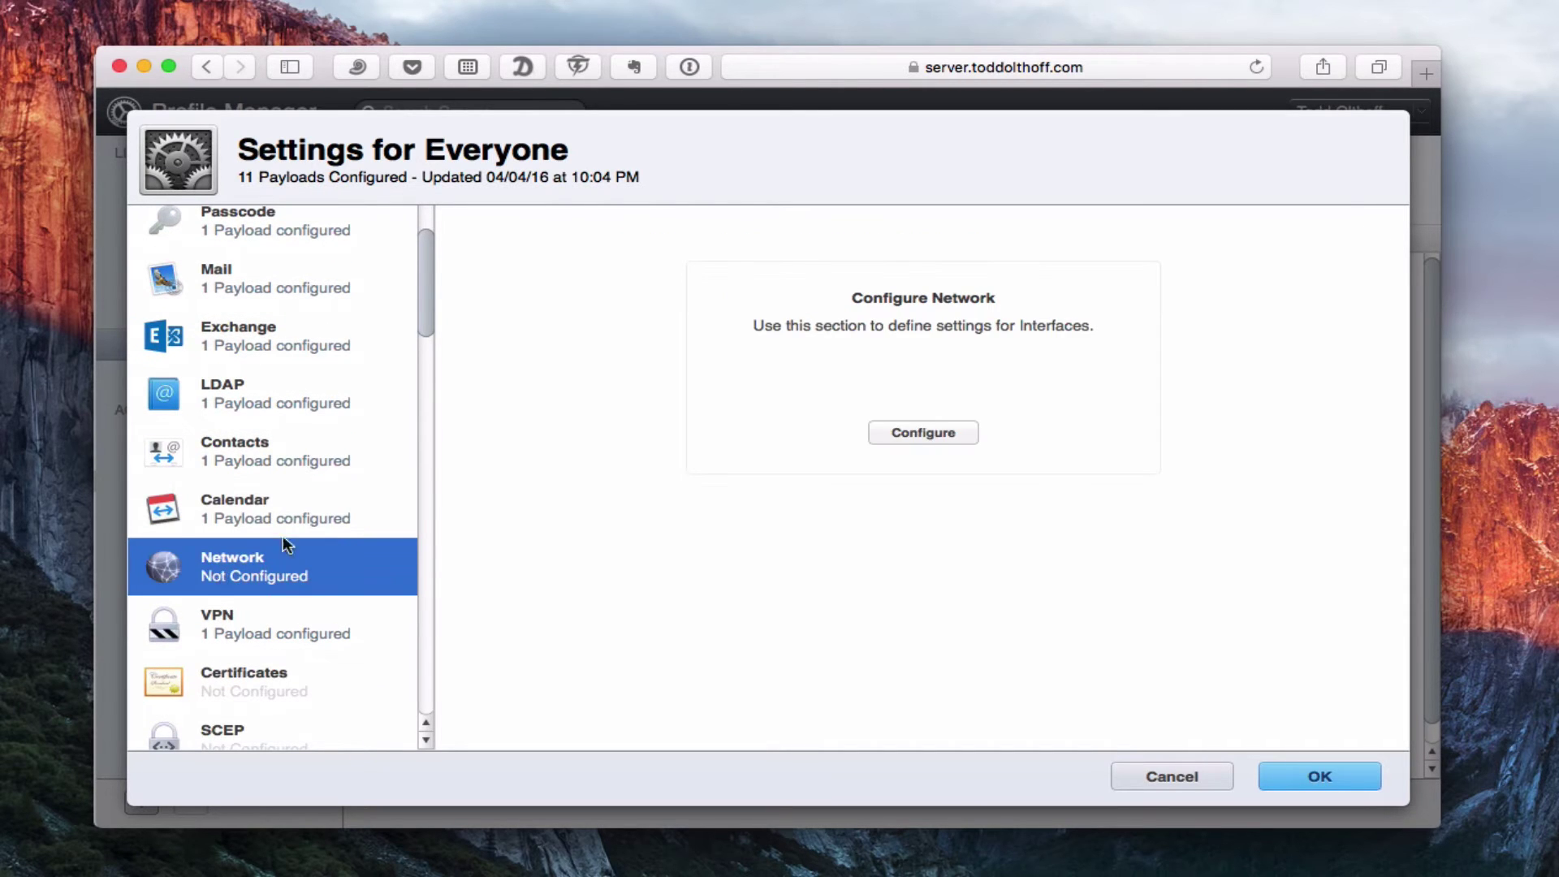
click(917, 433)
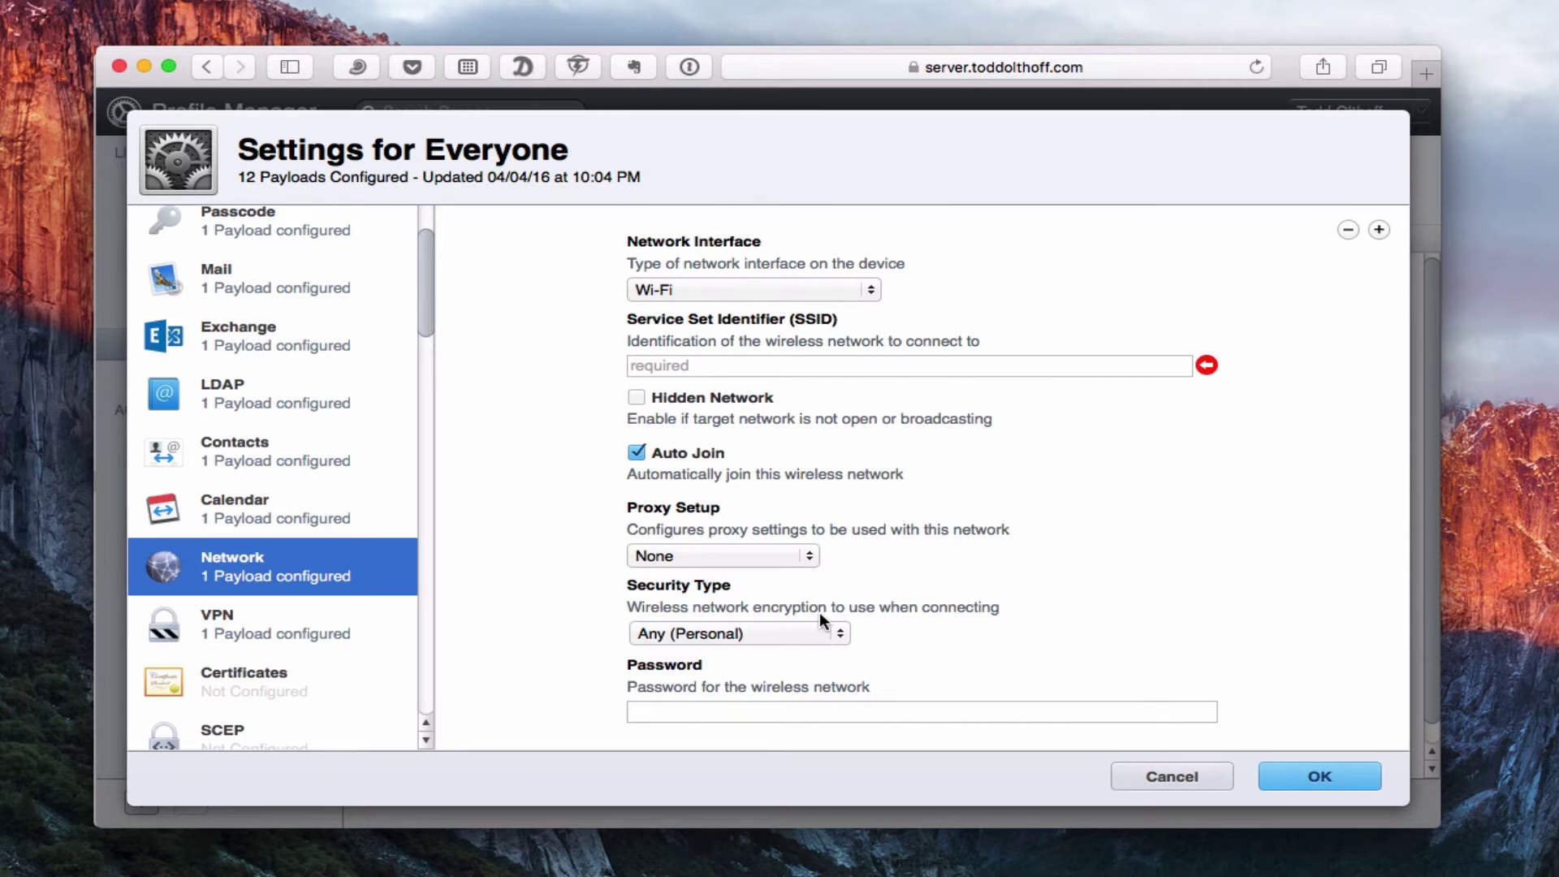
scroll(820, 613, down, 1)
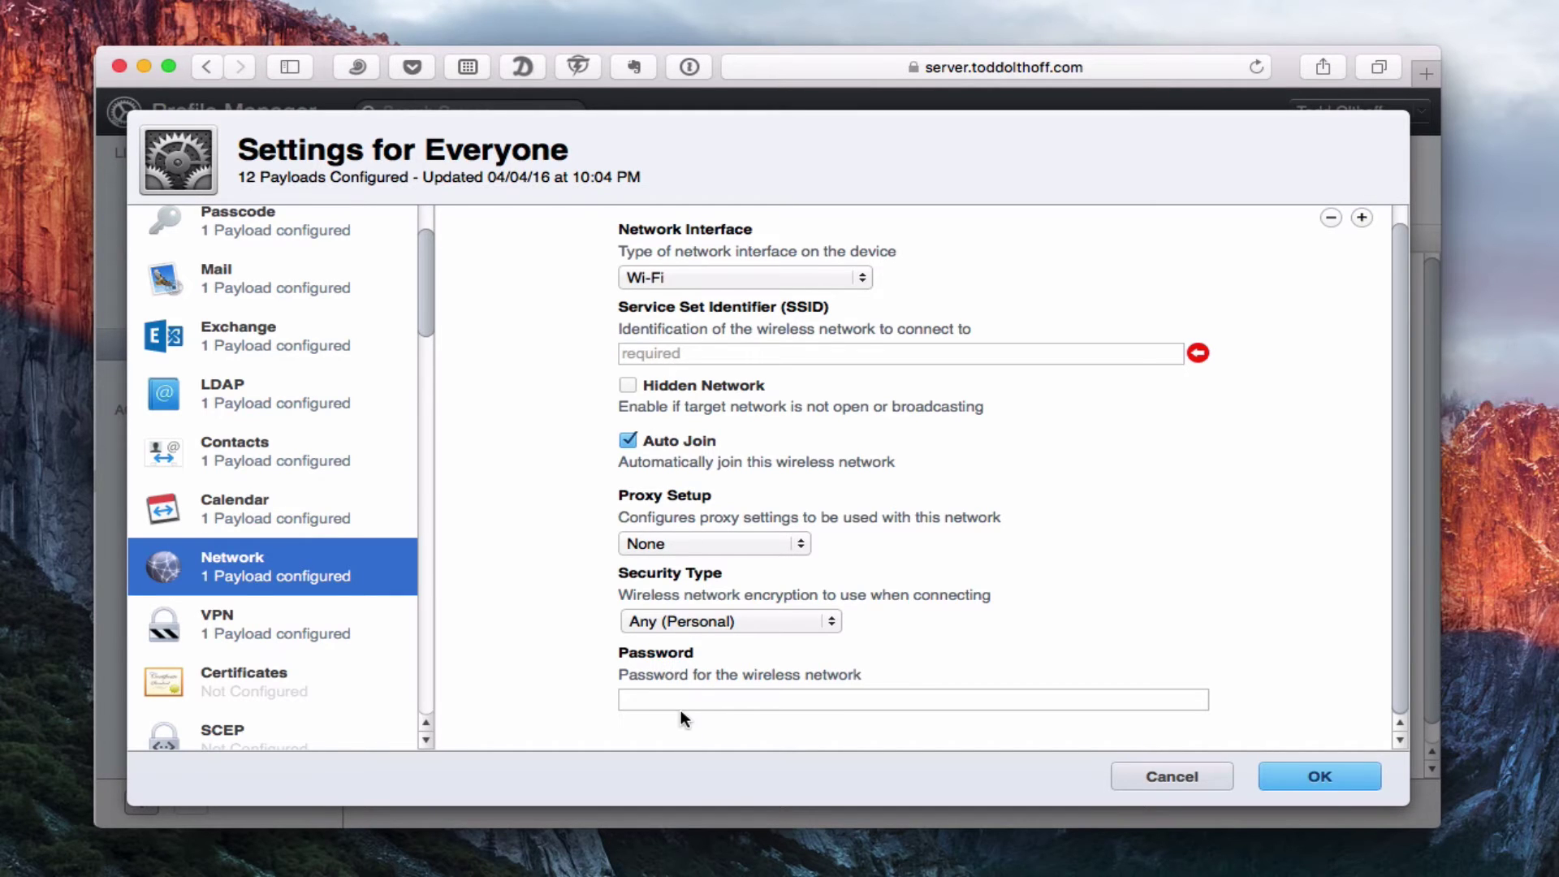
Review the existing VPN payload and add a Certificates payload.
click(261, 621)
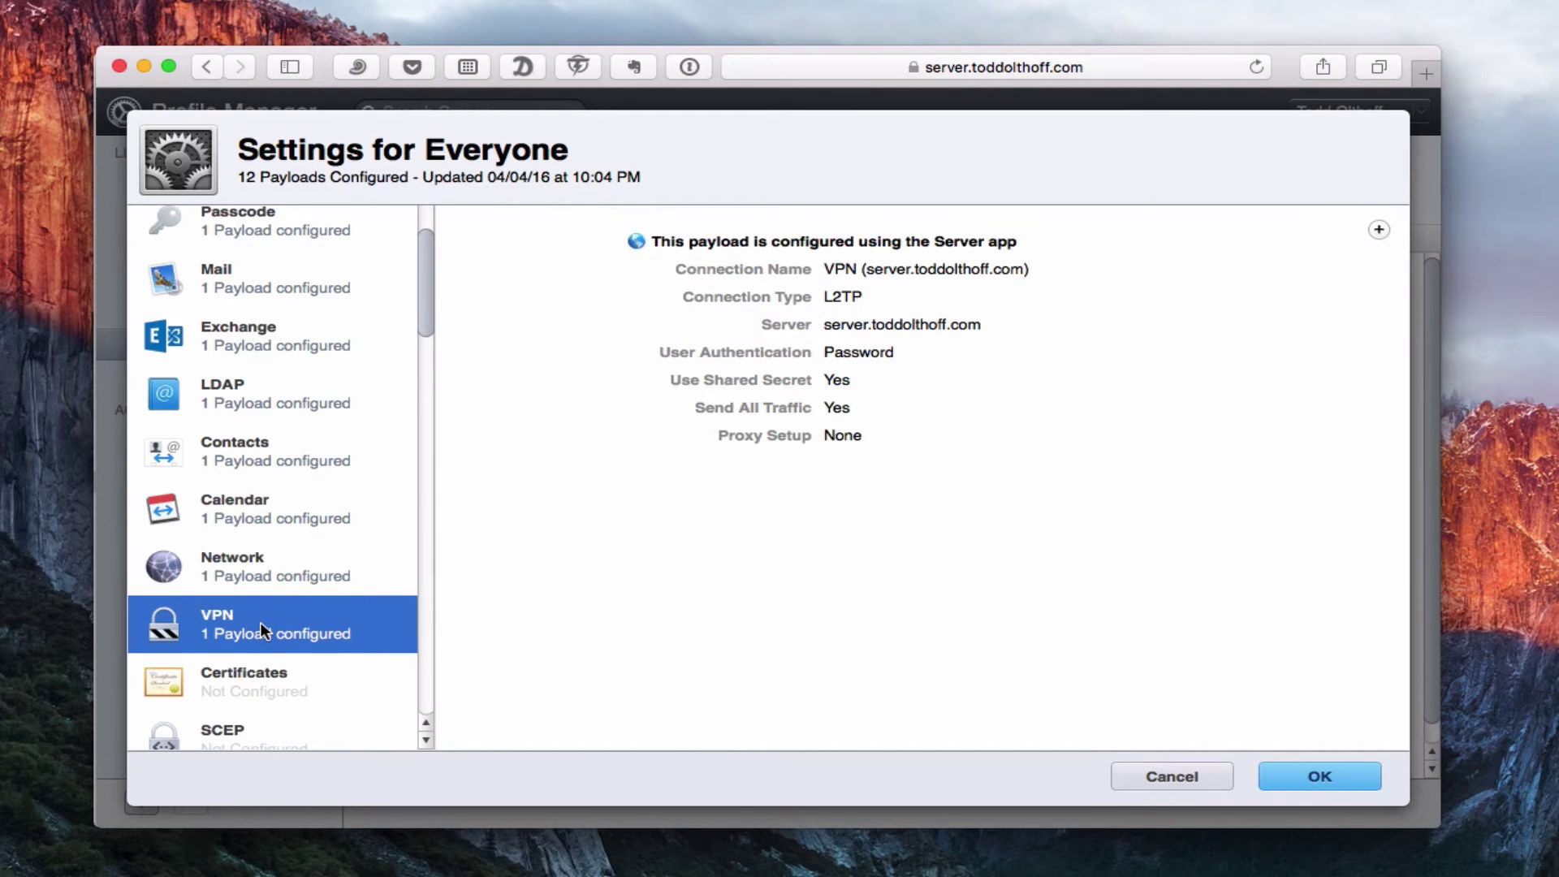
scroll(260, 622, down, 5)
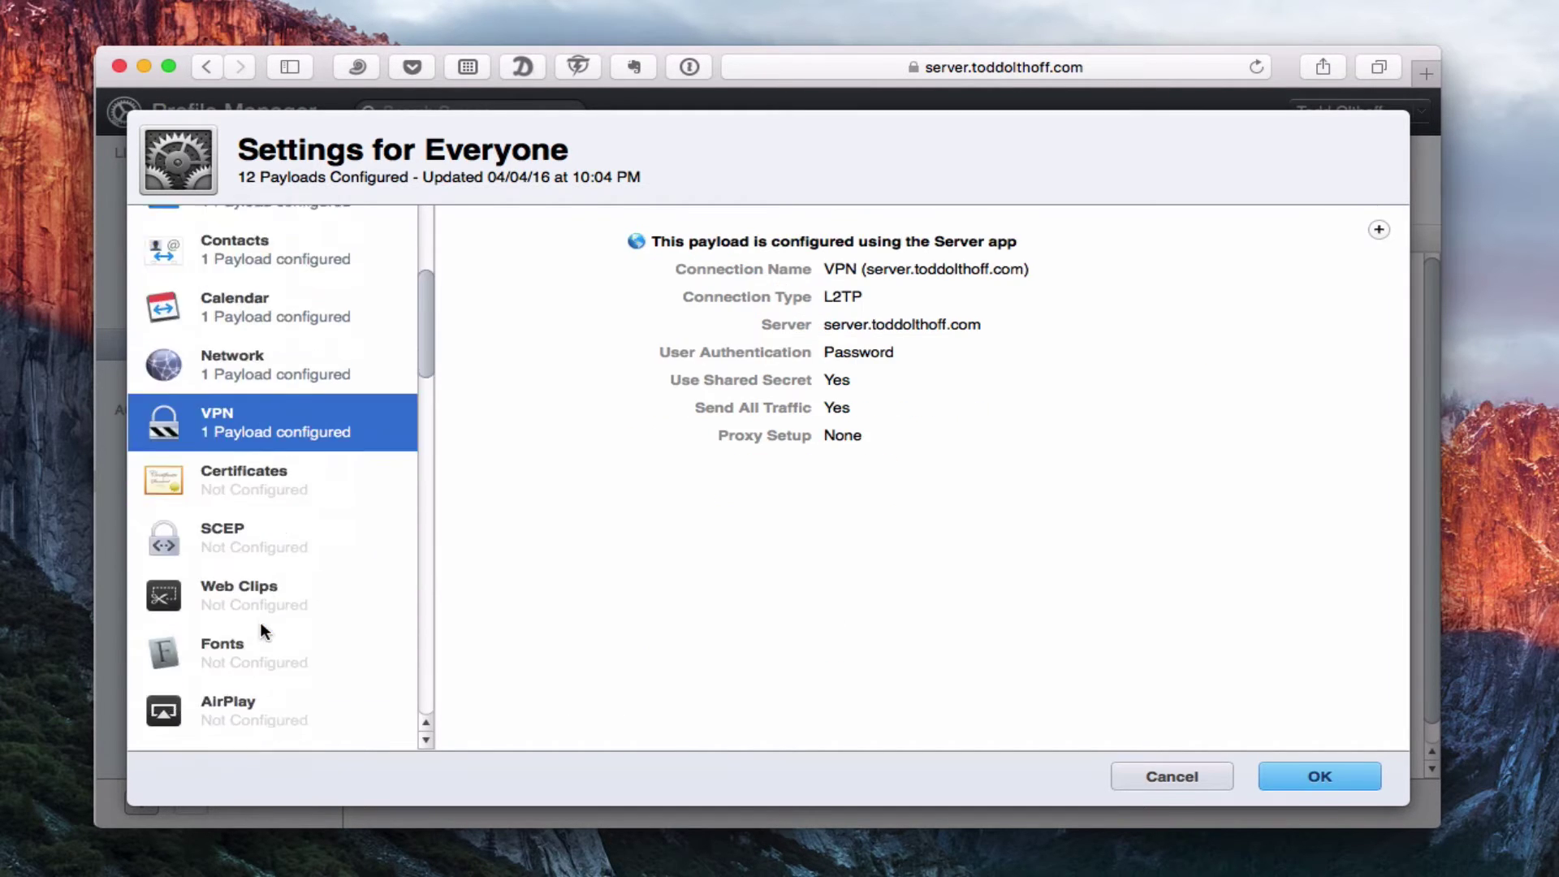
click(231, 456)
click(938, 434)
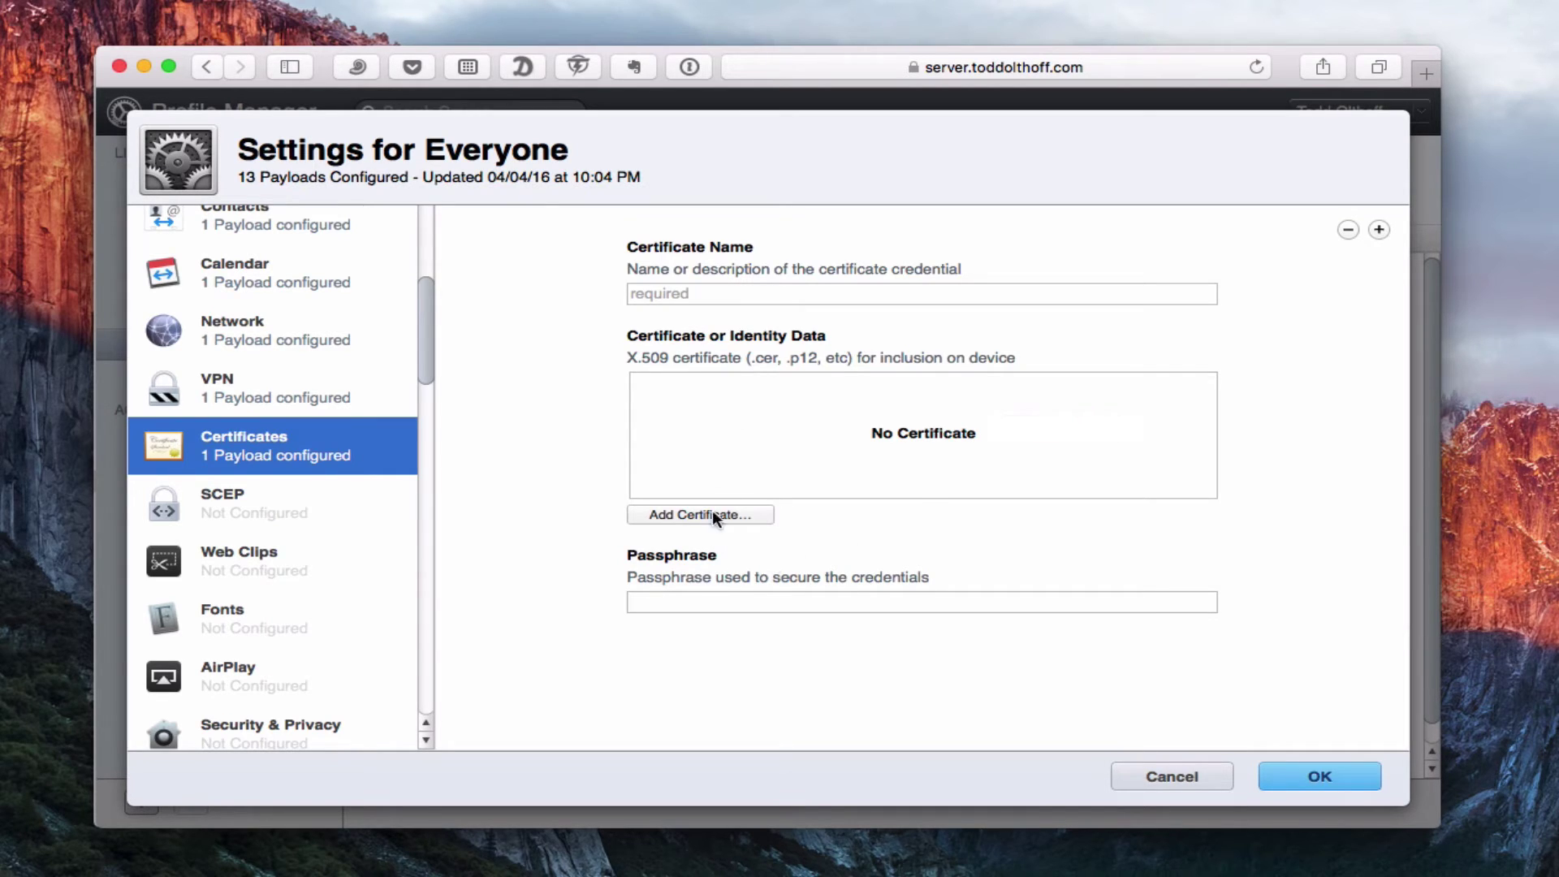
Add SCEP and Web Clips payloads, reaching 15 configured payloads.
click(223, 499)
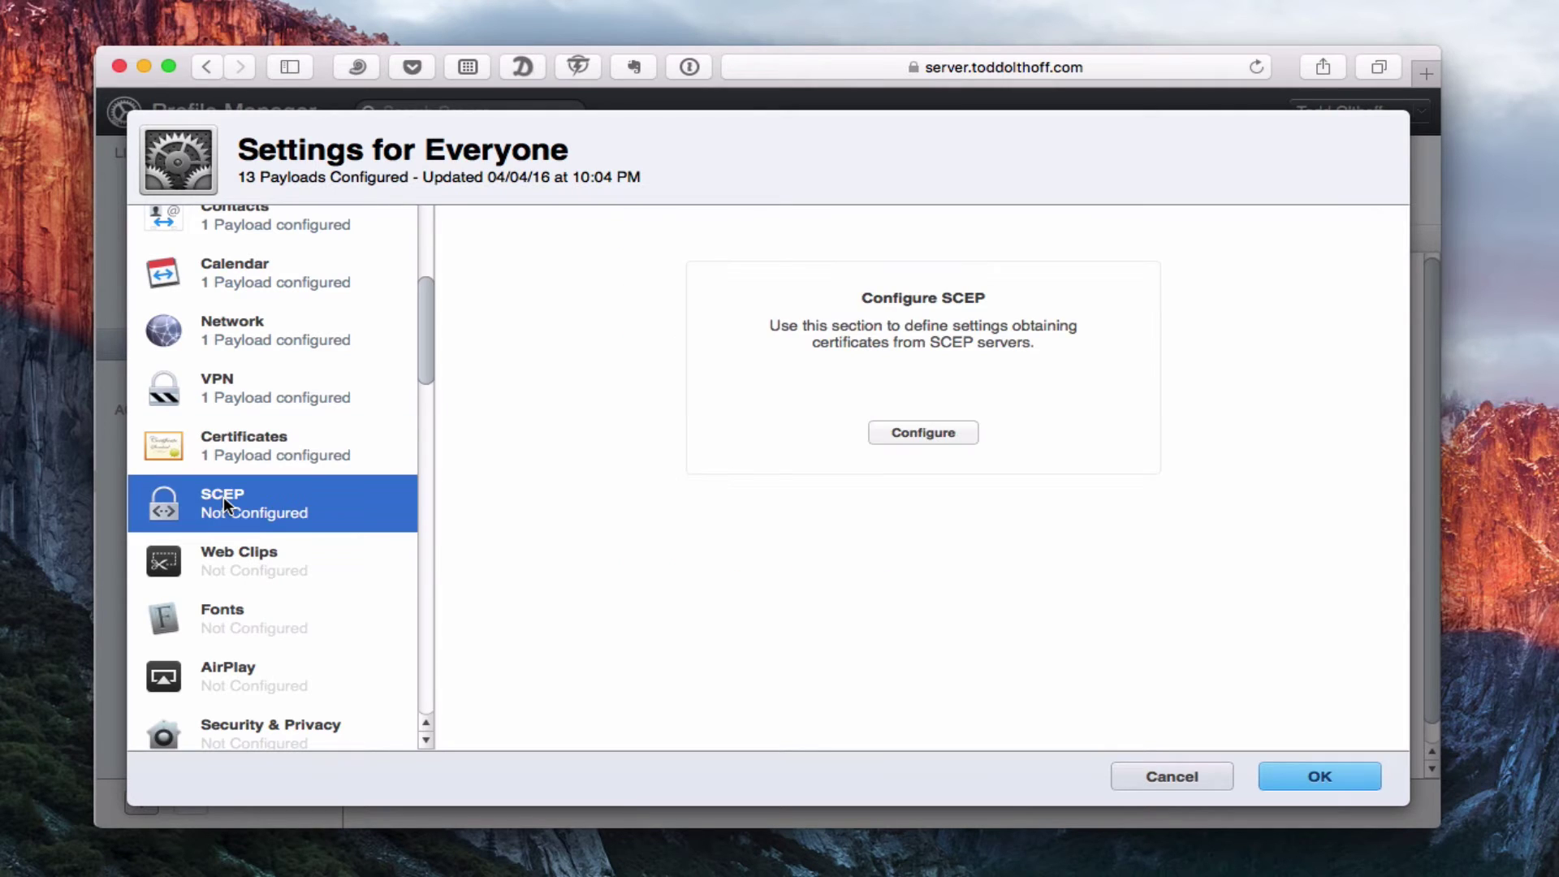
click(919, 437)
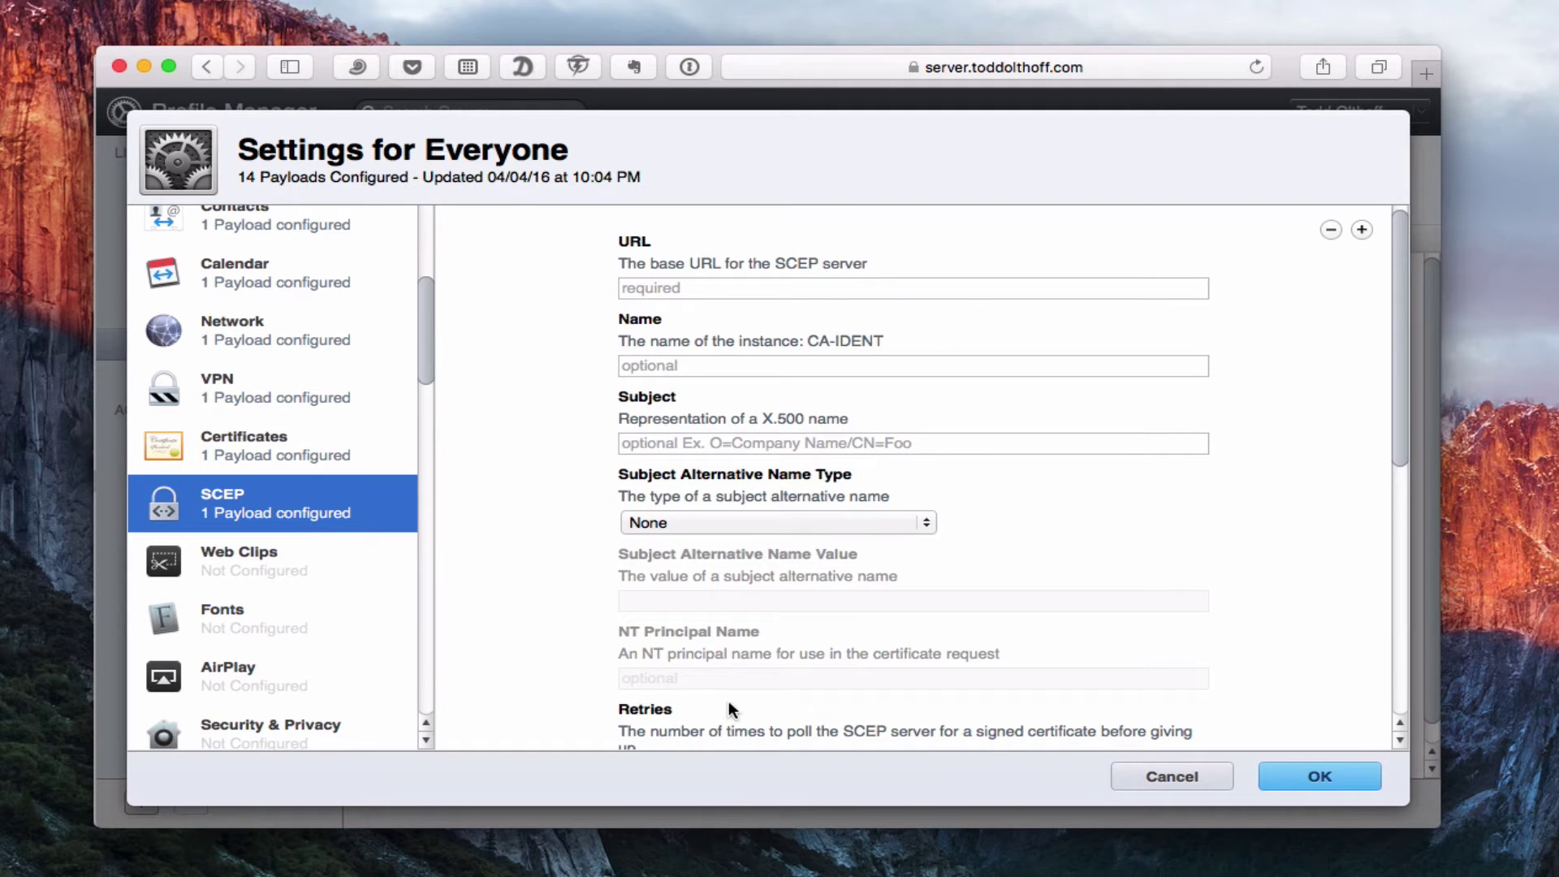
scroll(729, 709, down, 5)
scroll(728, 708, up, 5)
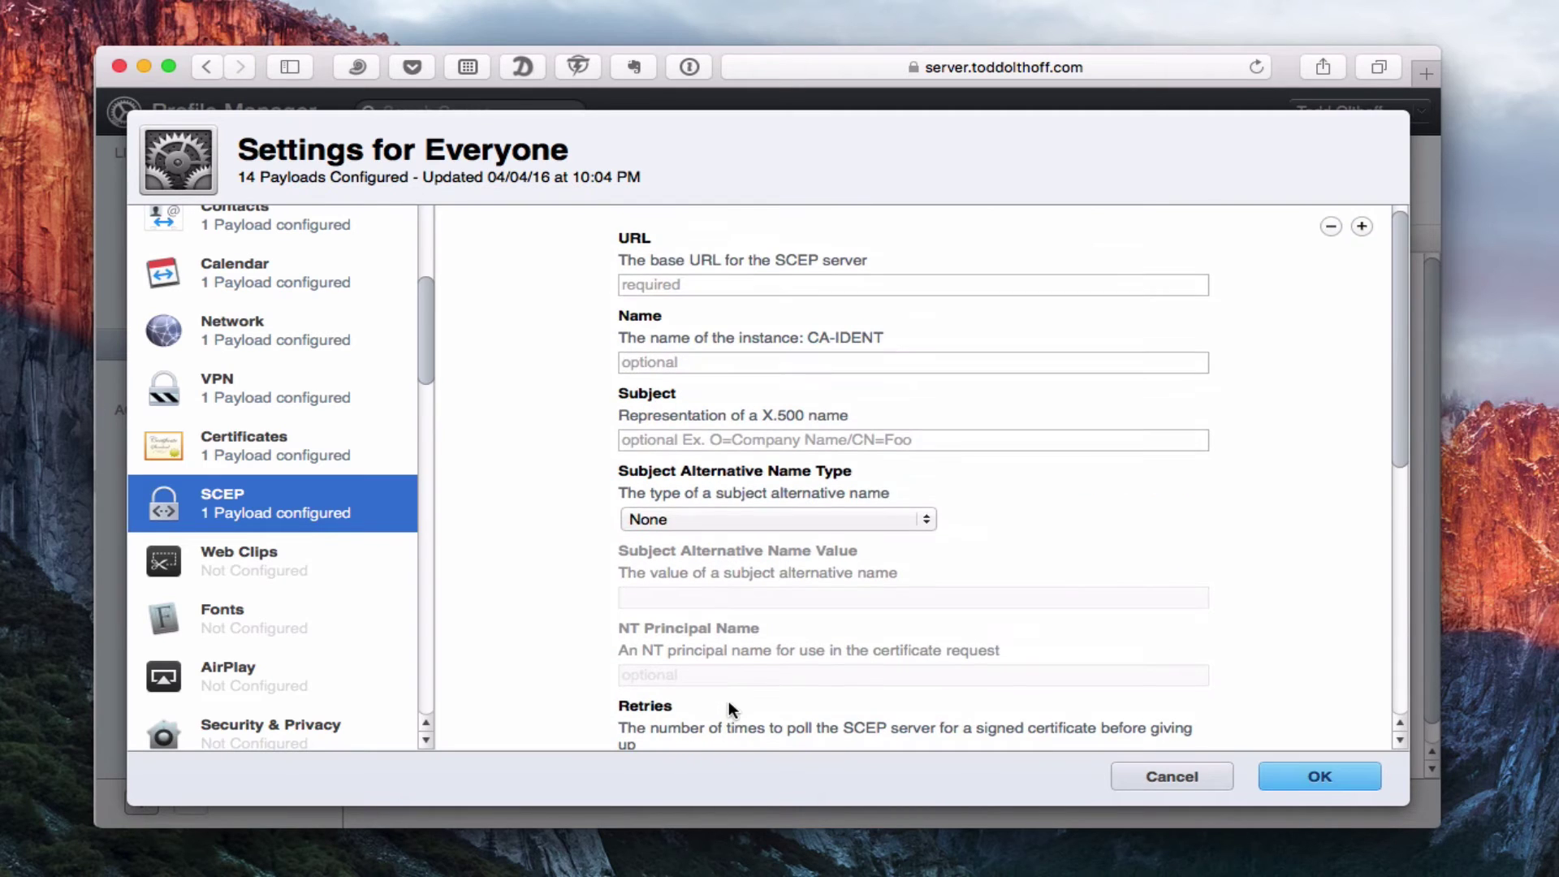
click(222, 557)
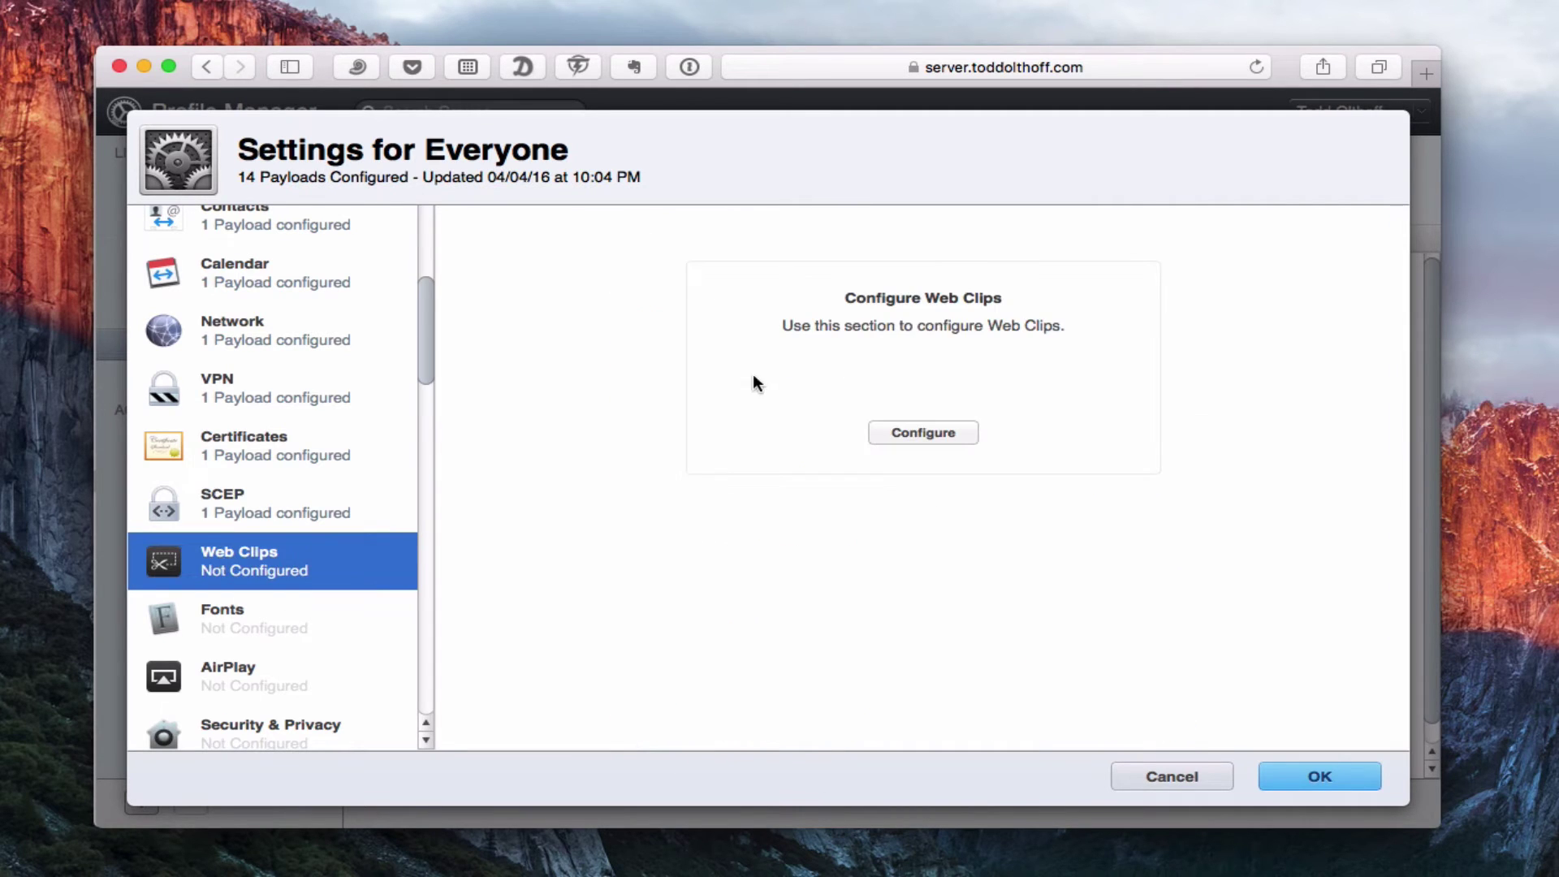
click(910, 432)
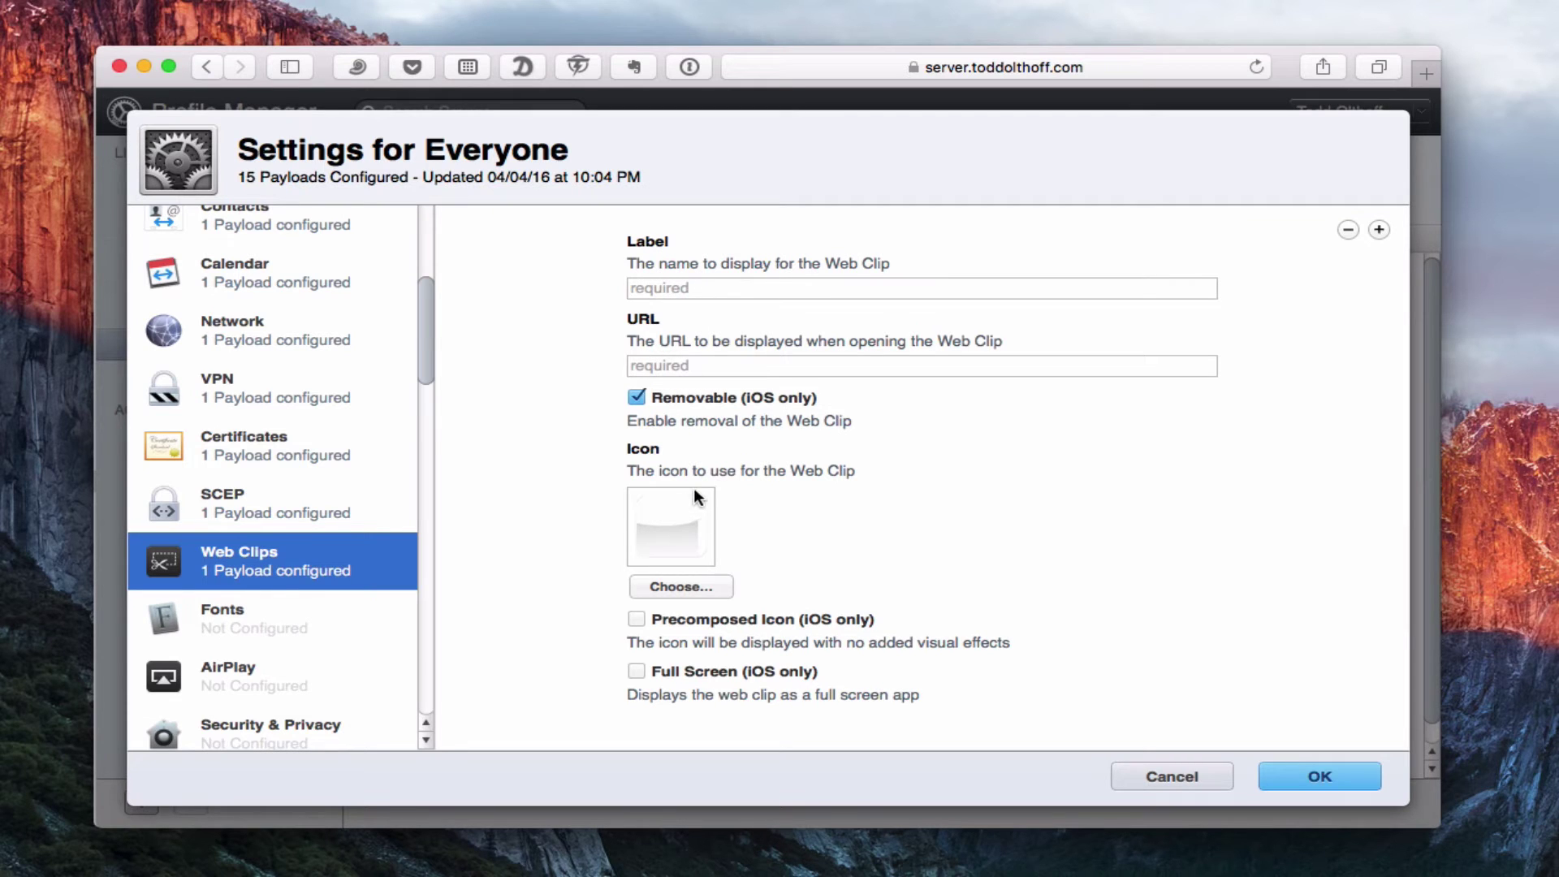
Add a Fonts payload to the Everyone profile.
click(209, 615)
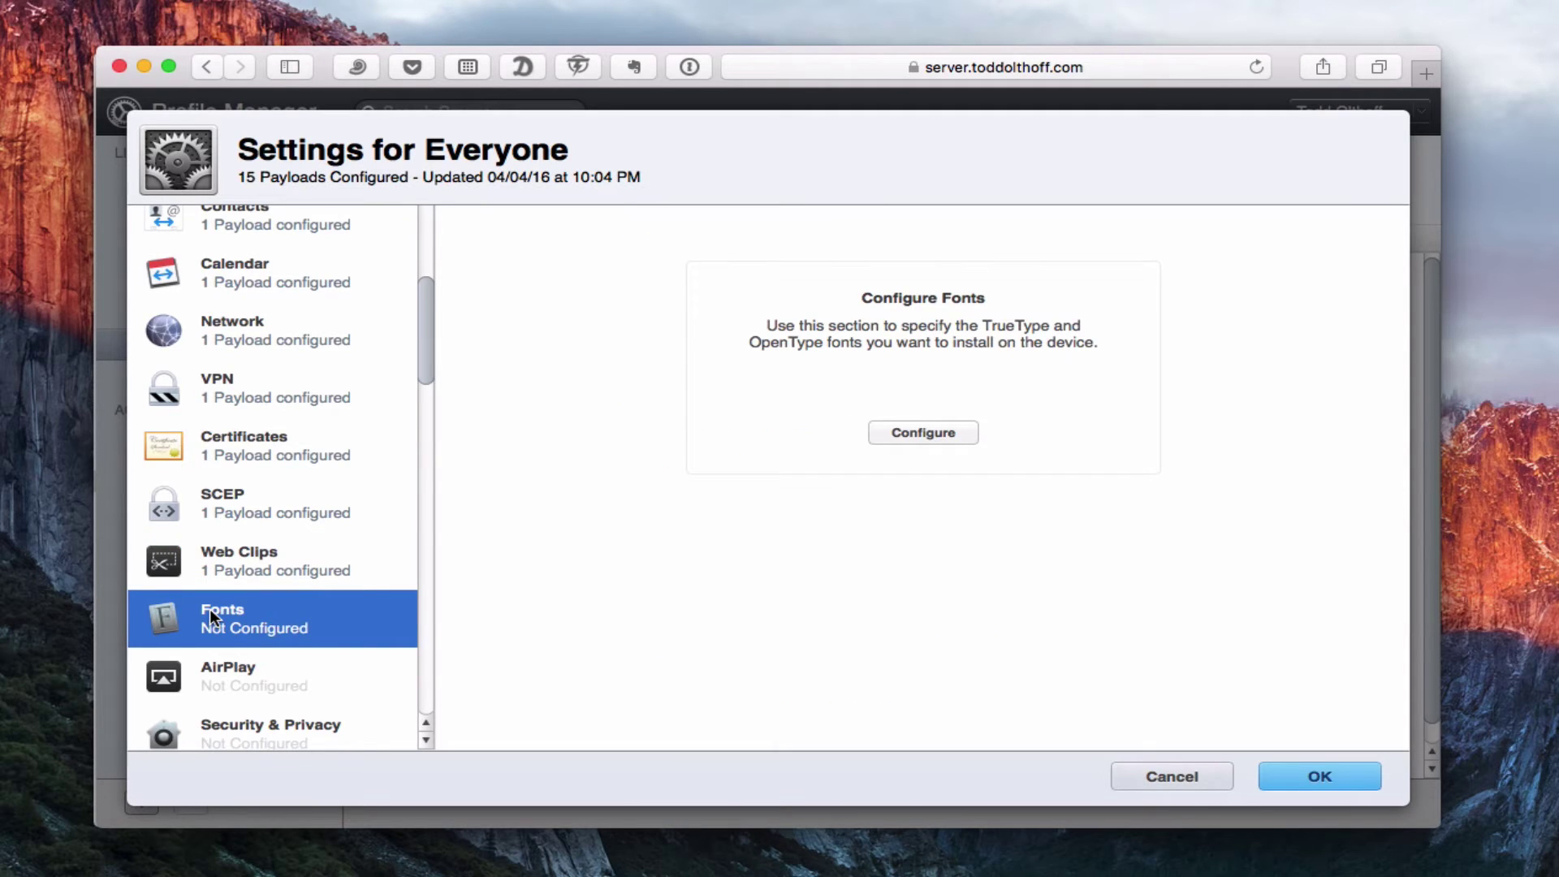
click(898, 437)
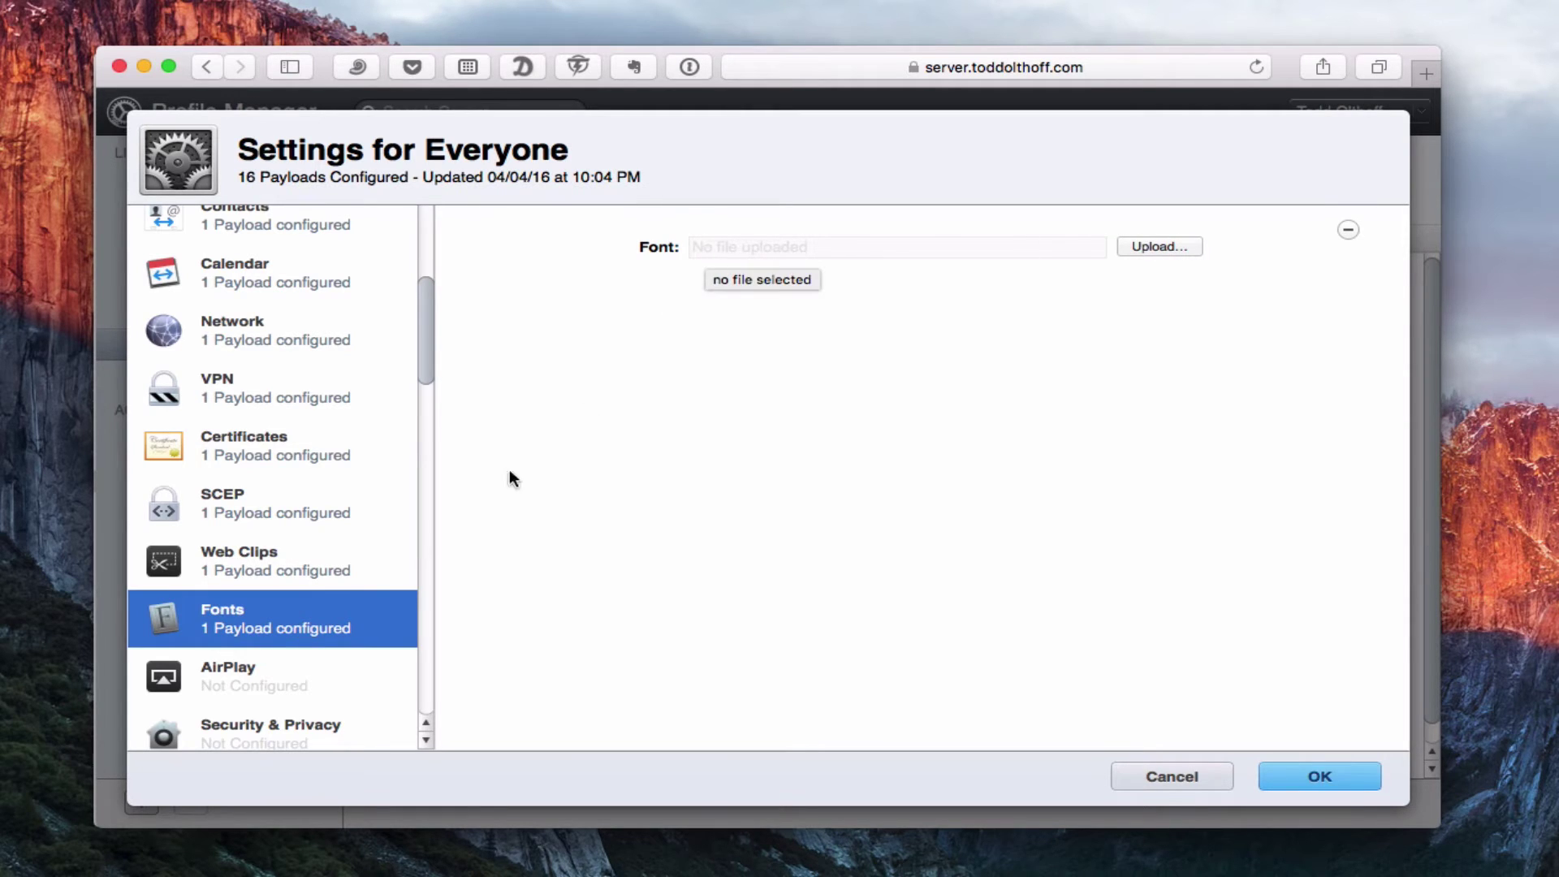
scroll(376, 568, down, 4)
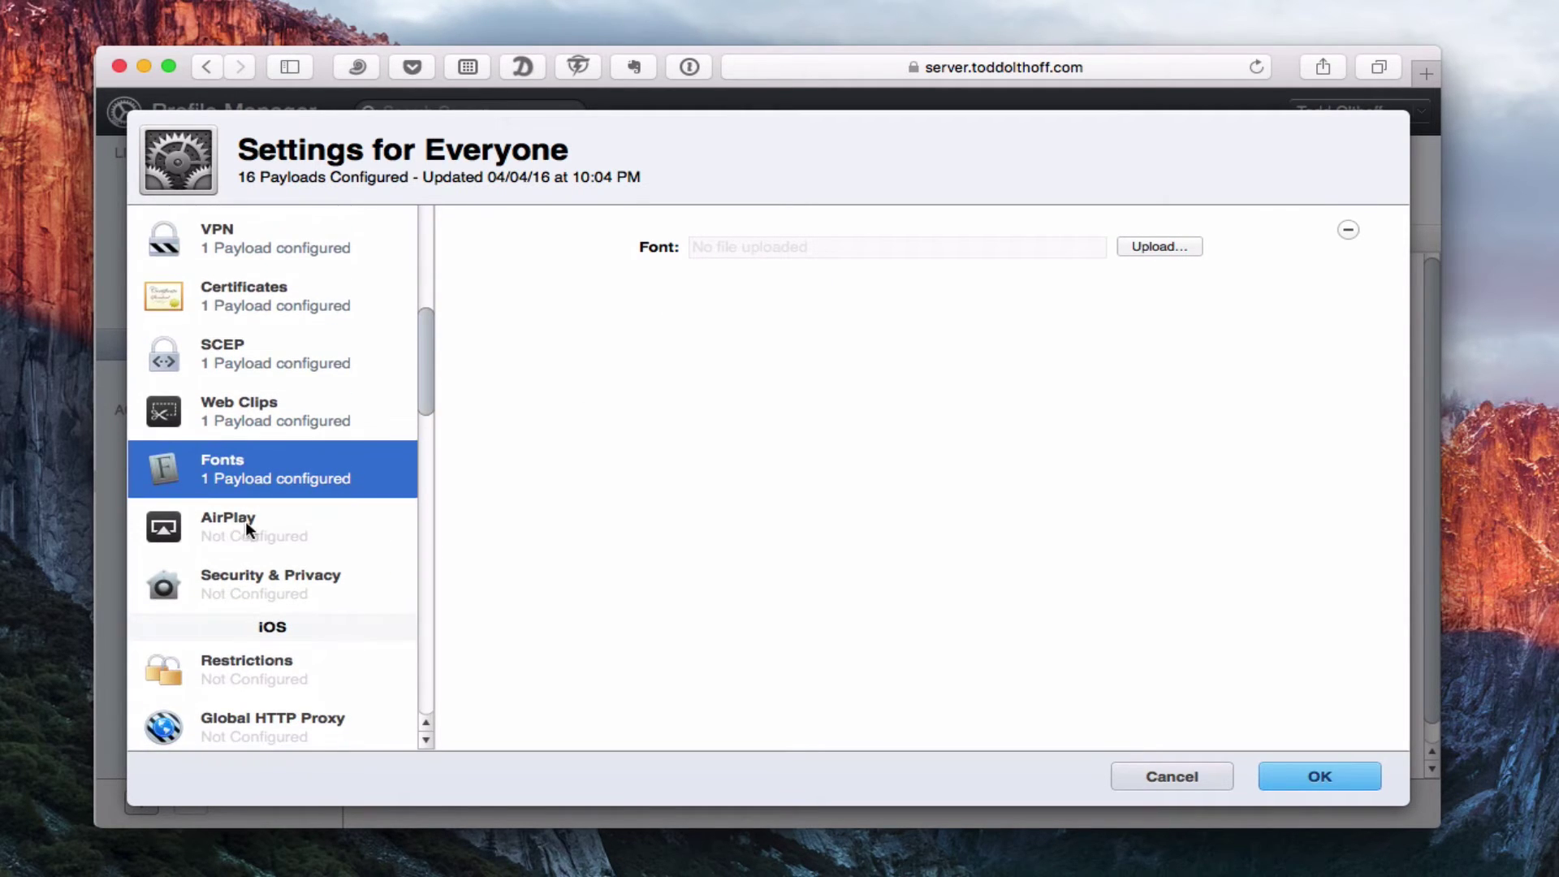
Add an AirPlay payload, leaving the Known AirPlay Destinations list empty.
click(245, 528)
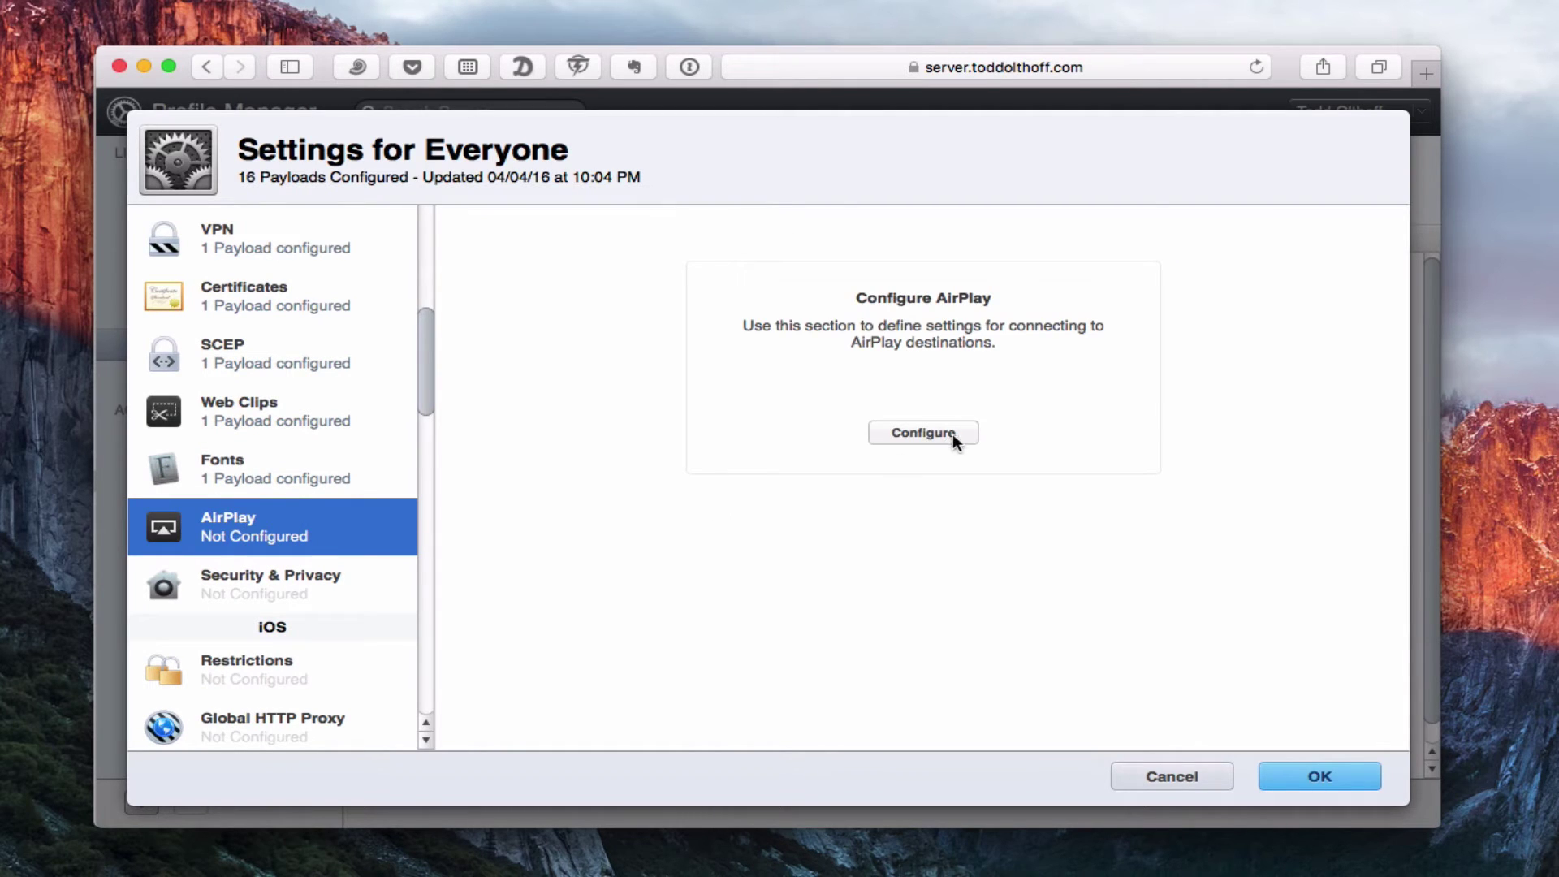
click(920, 431)
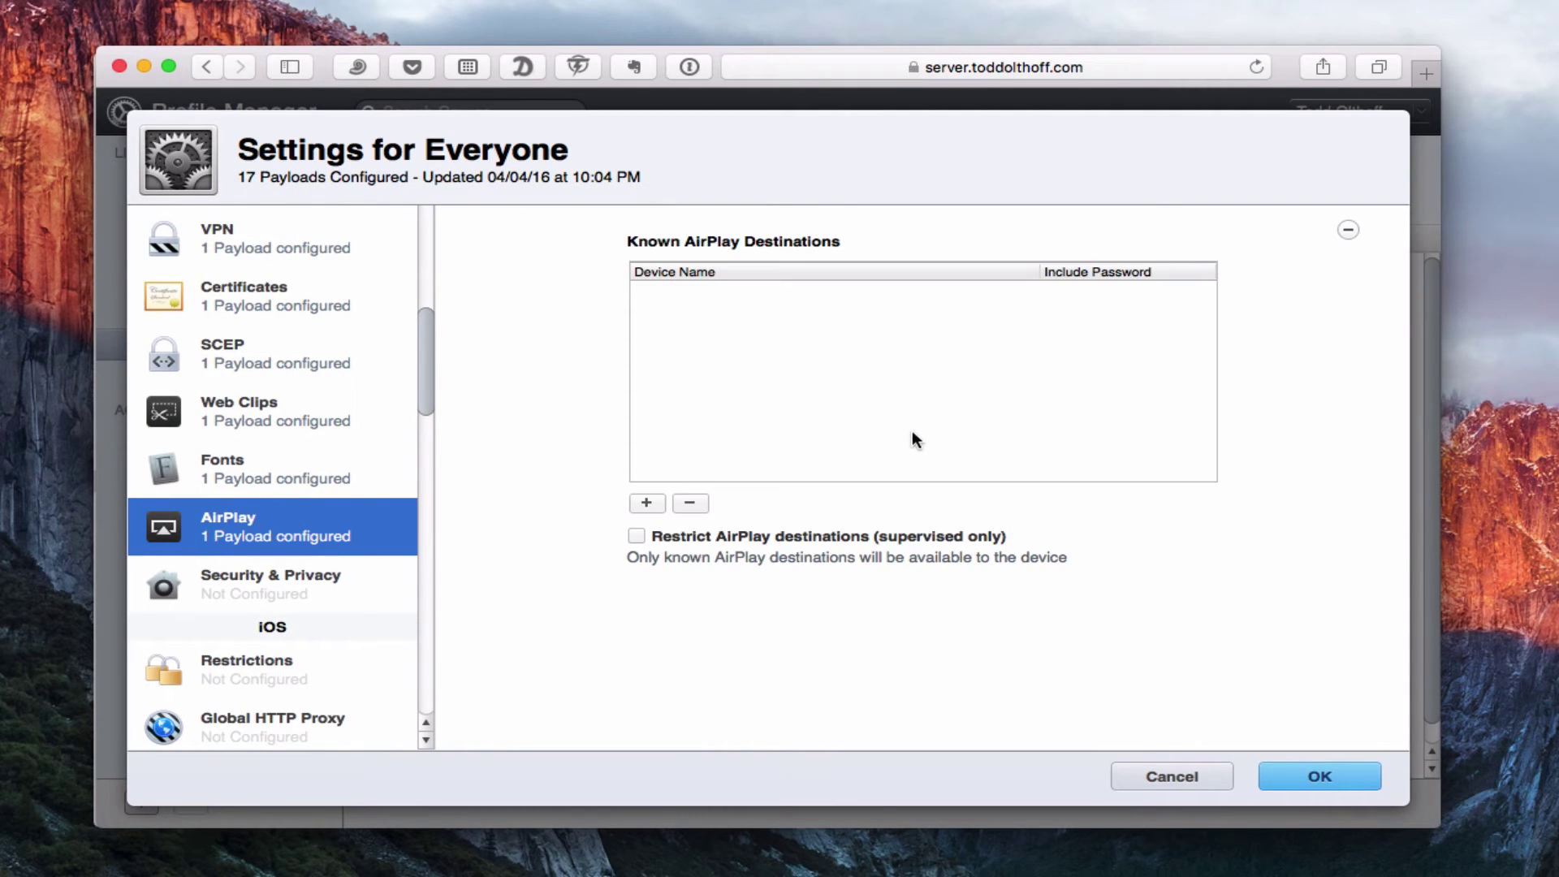
click(646, 502)
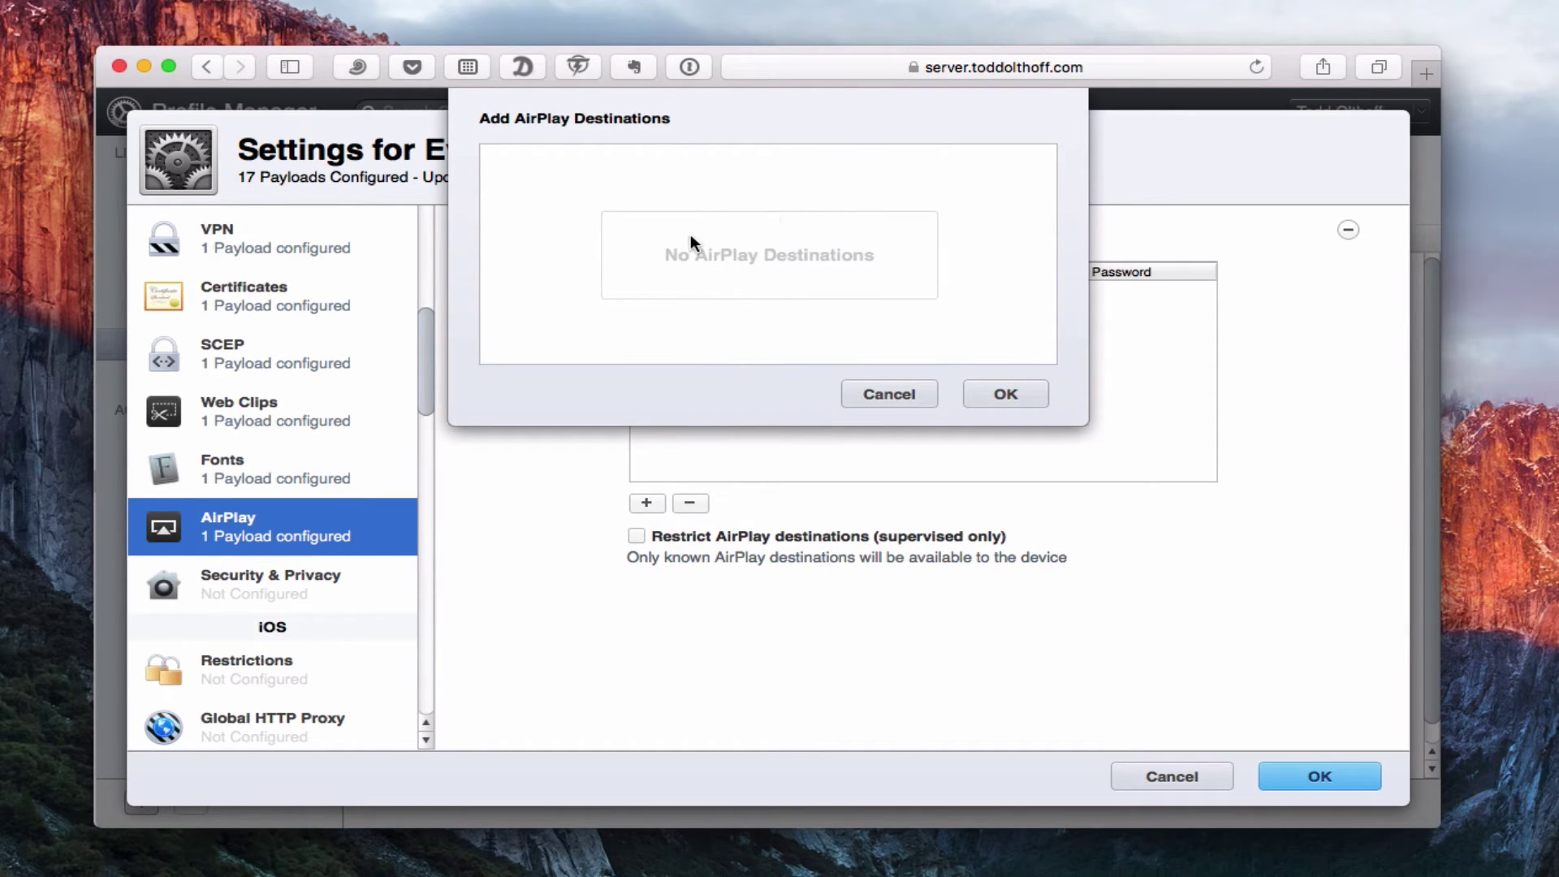
click(882, 396)
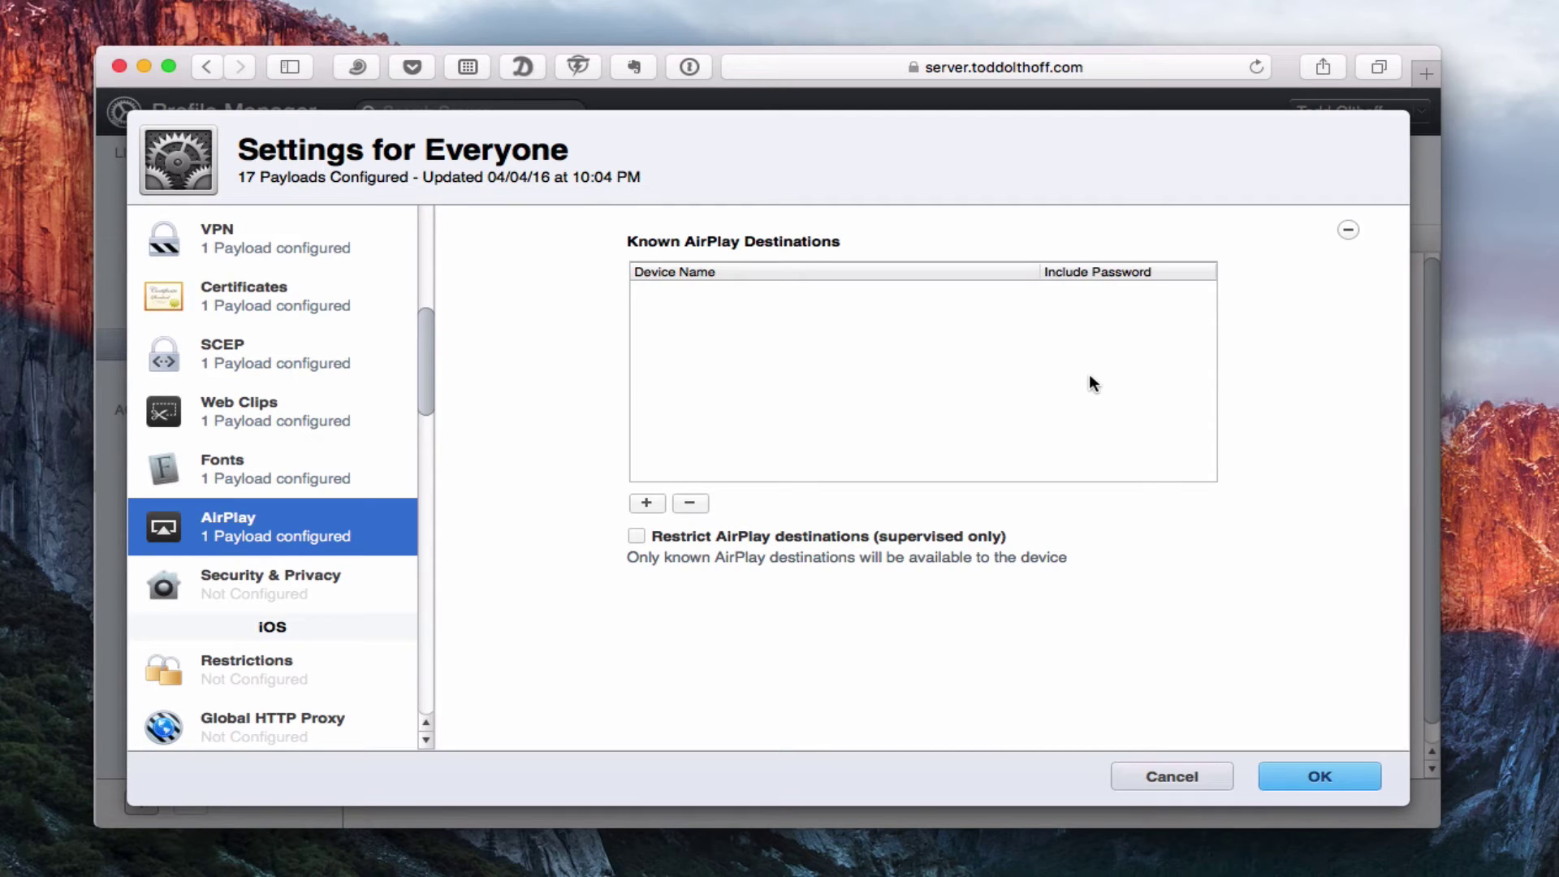
Add a Security & Privacy payload requiring a password 5 seconds after sleep, reviewing its Privacy settings.
click(257, 585)
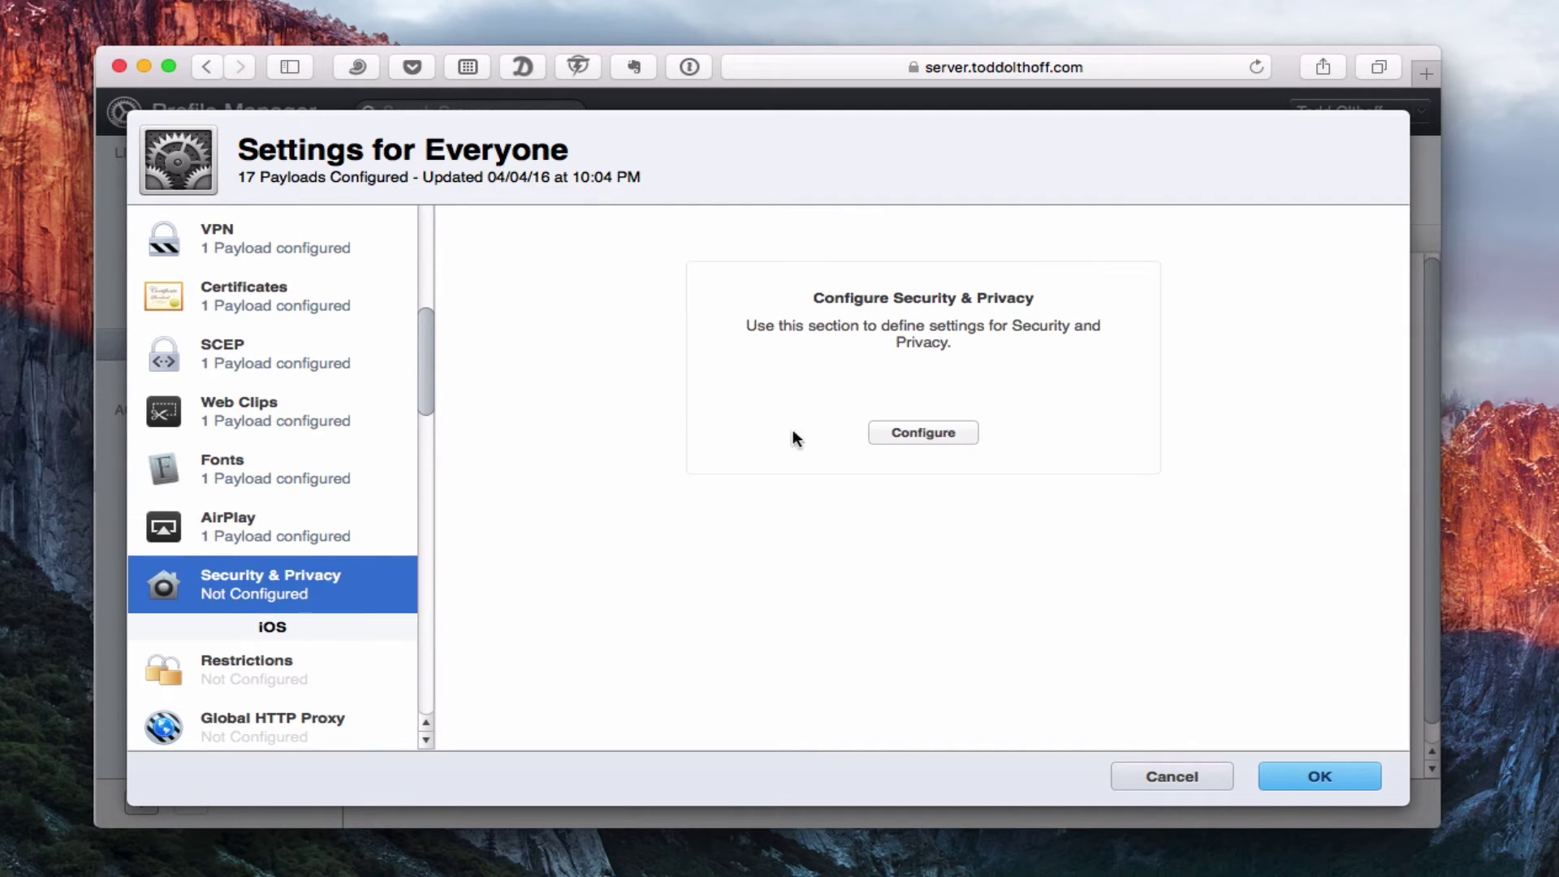
click(905, 433)
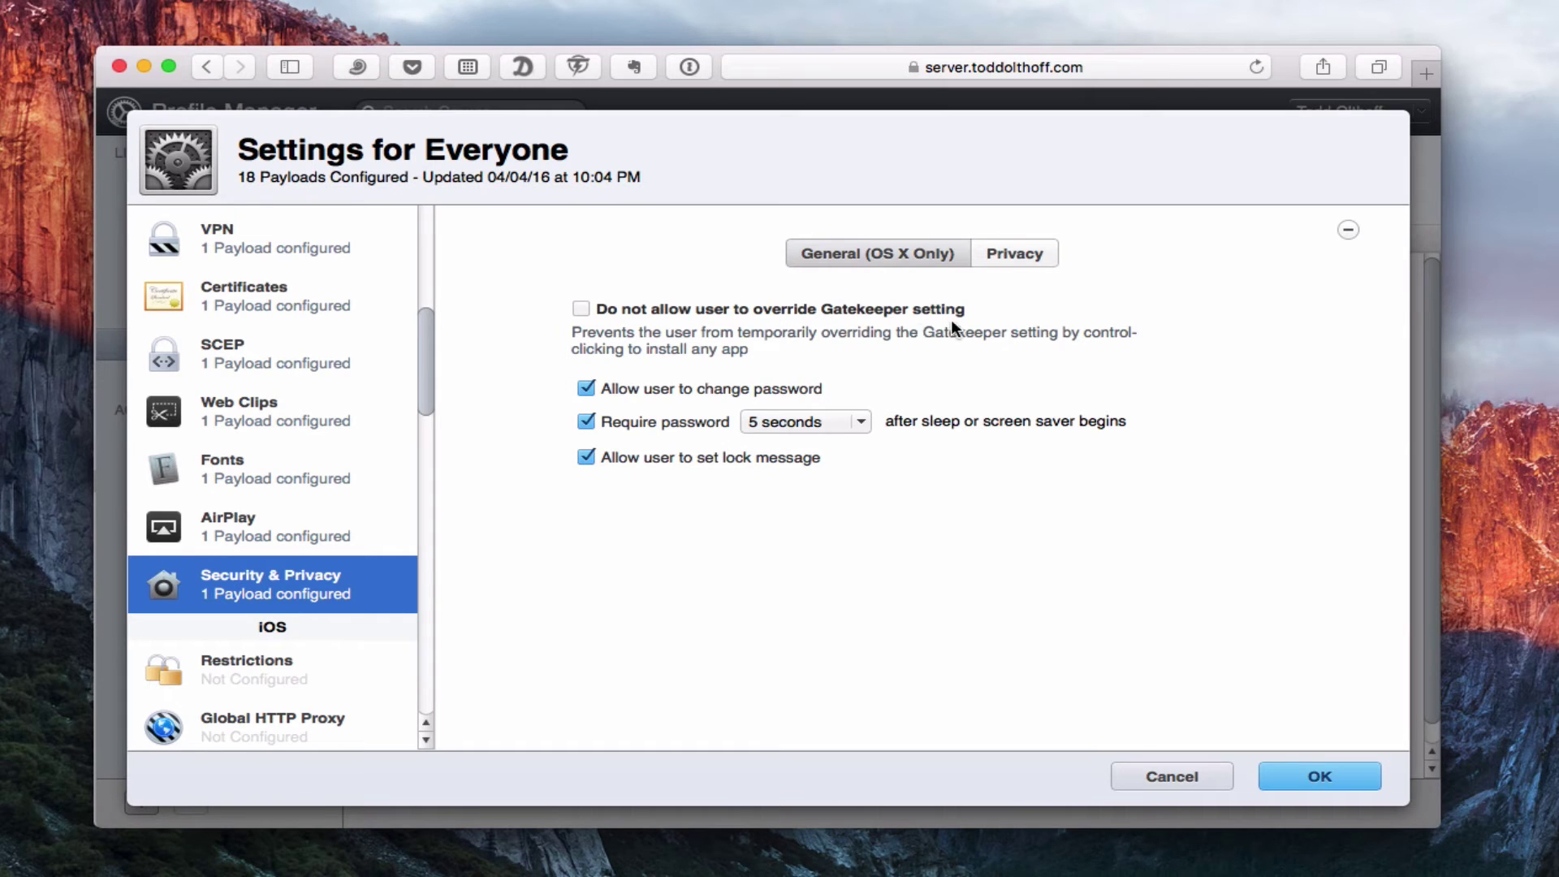
click(1013, 254)
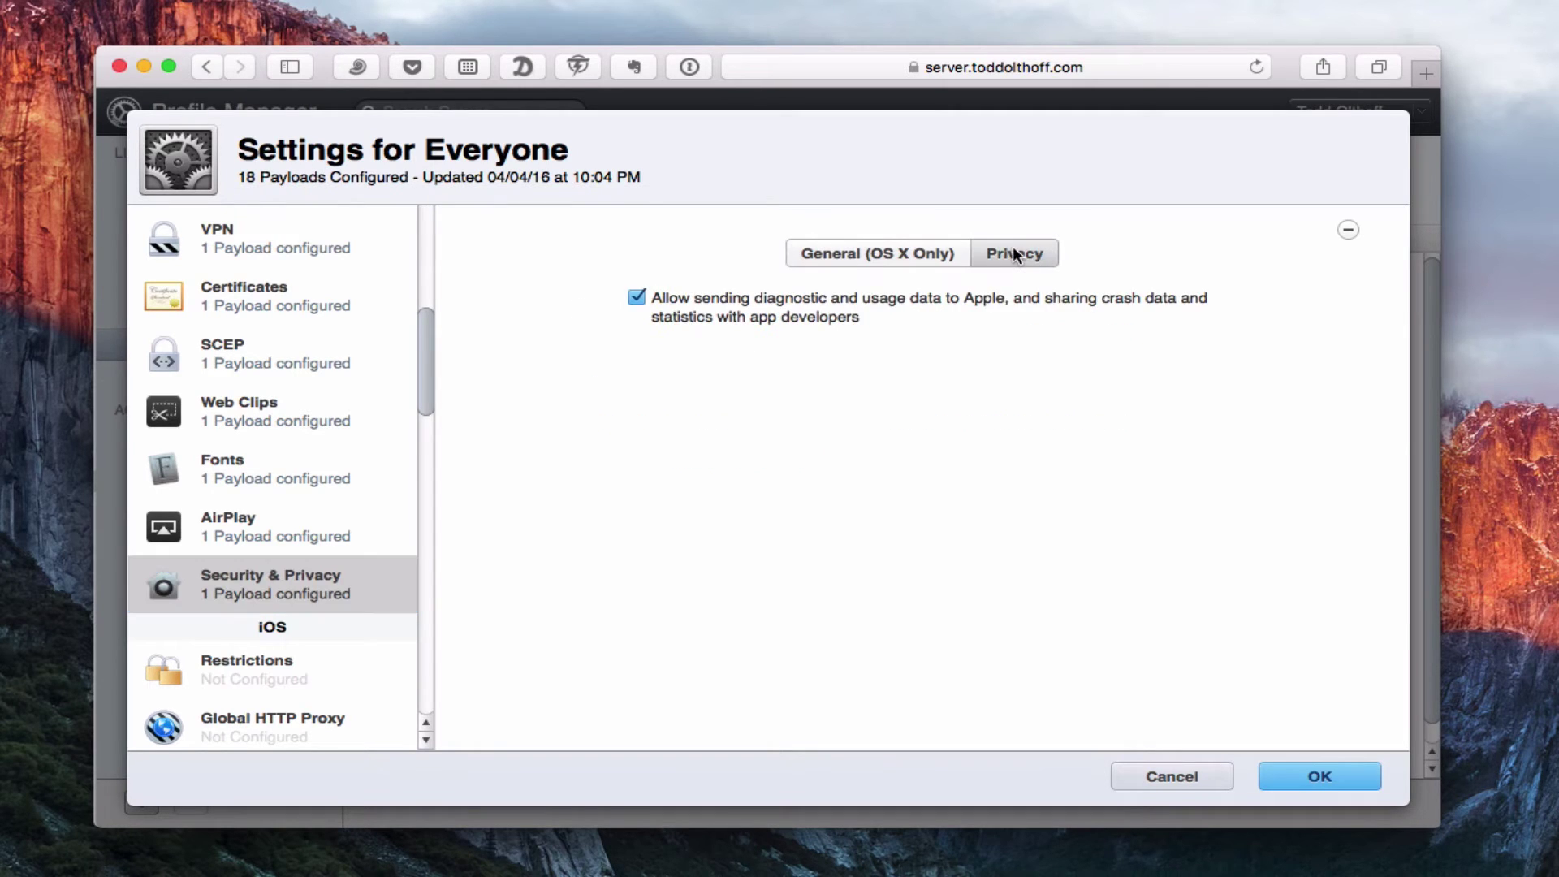
click(860, 252)
scroll(344, 397, up, 6)
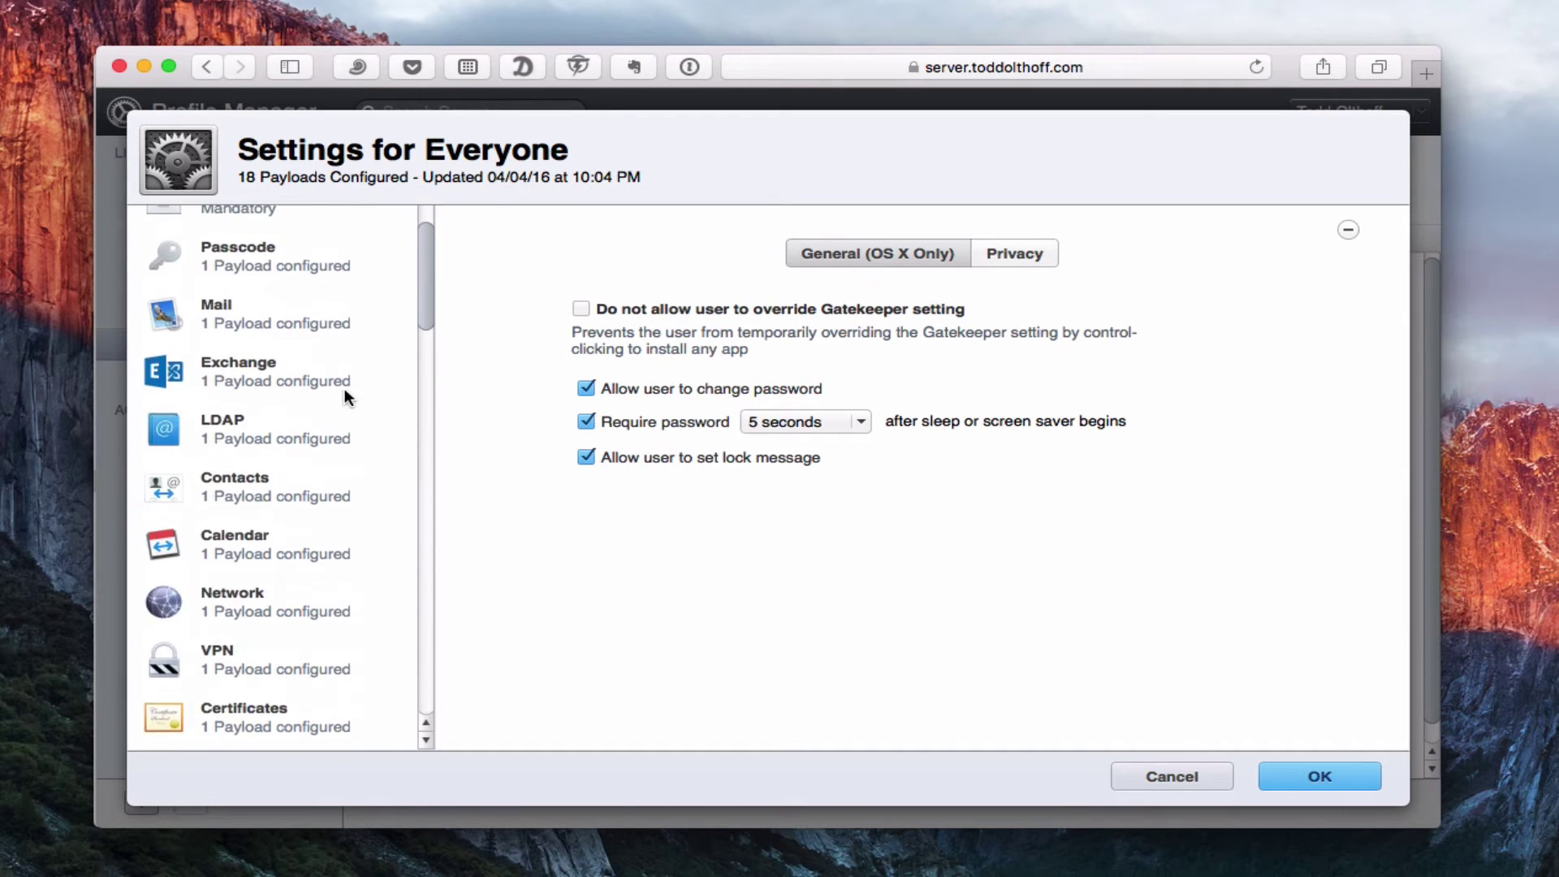
scroll(344, 397, down, 4)
scroll(345, 397, down, 7)
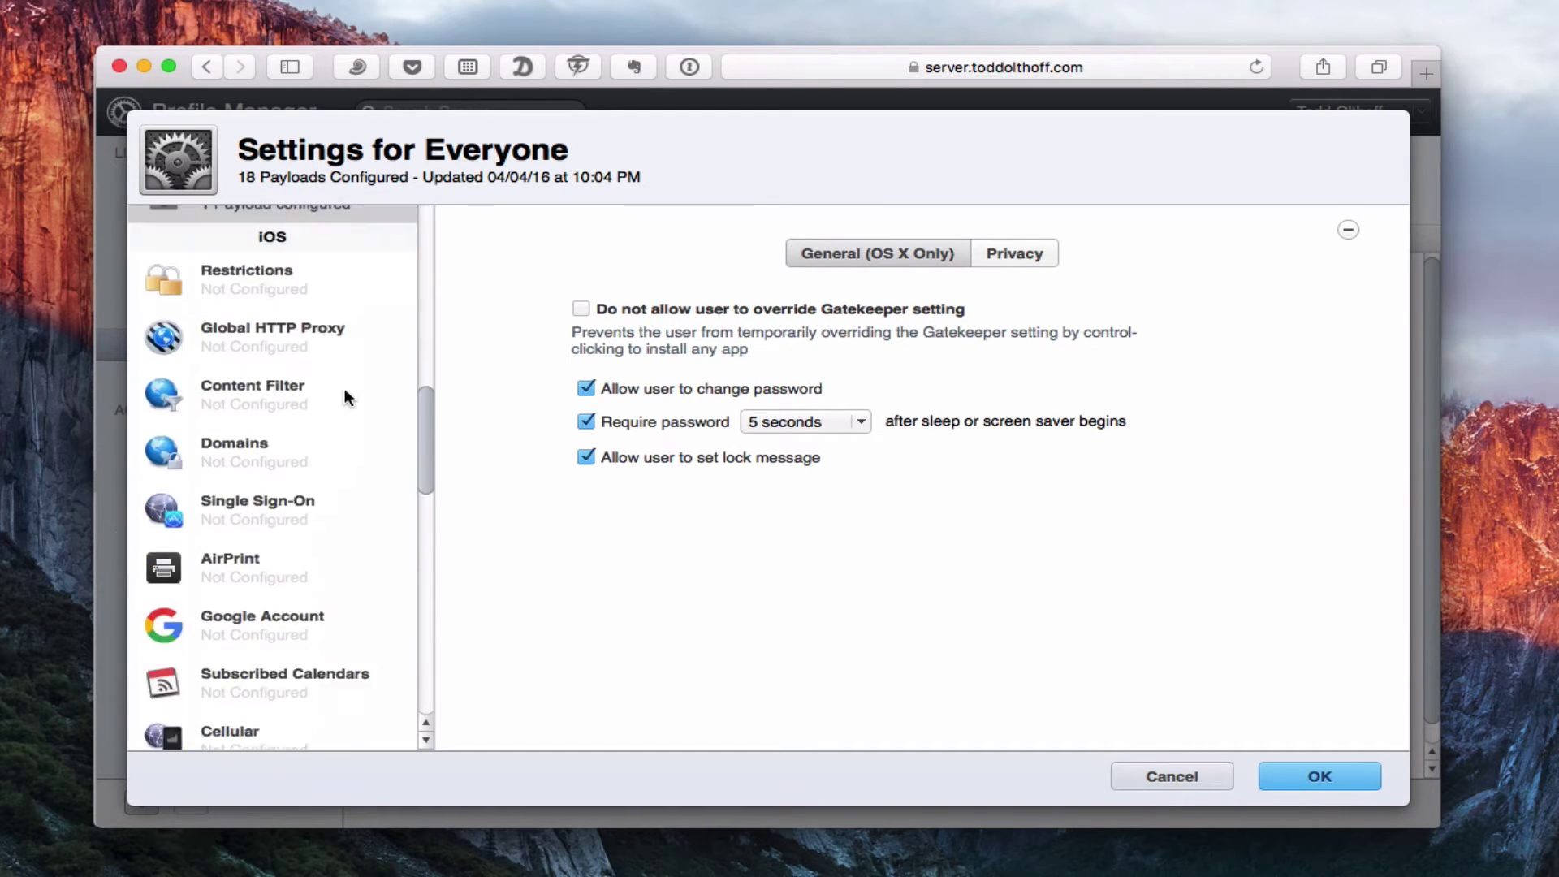
scroll(344, 397, up, 2)
scroll(344, 397, down, 2)
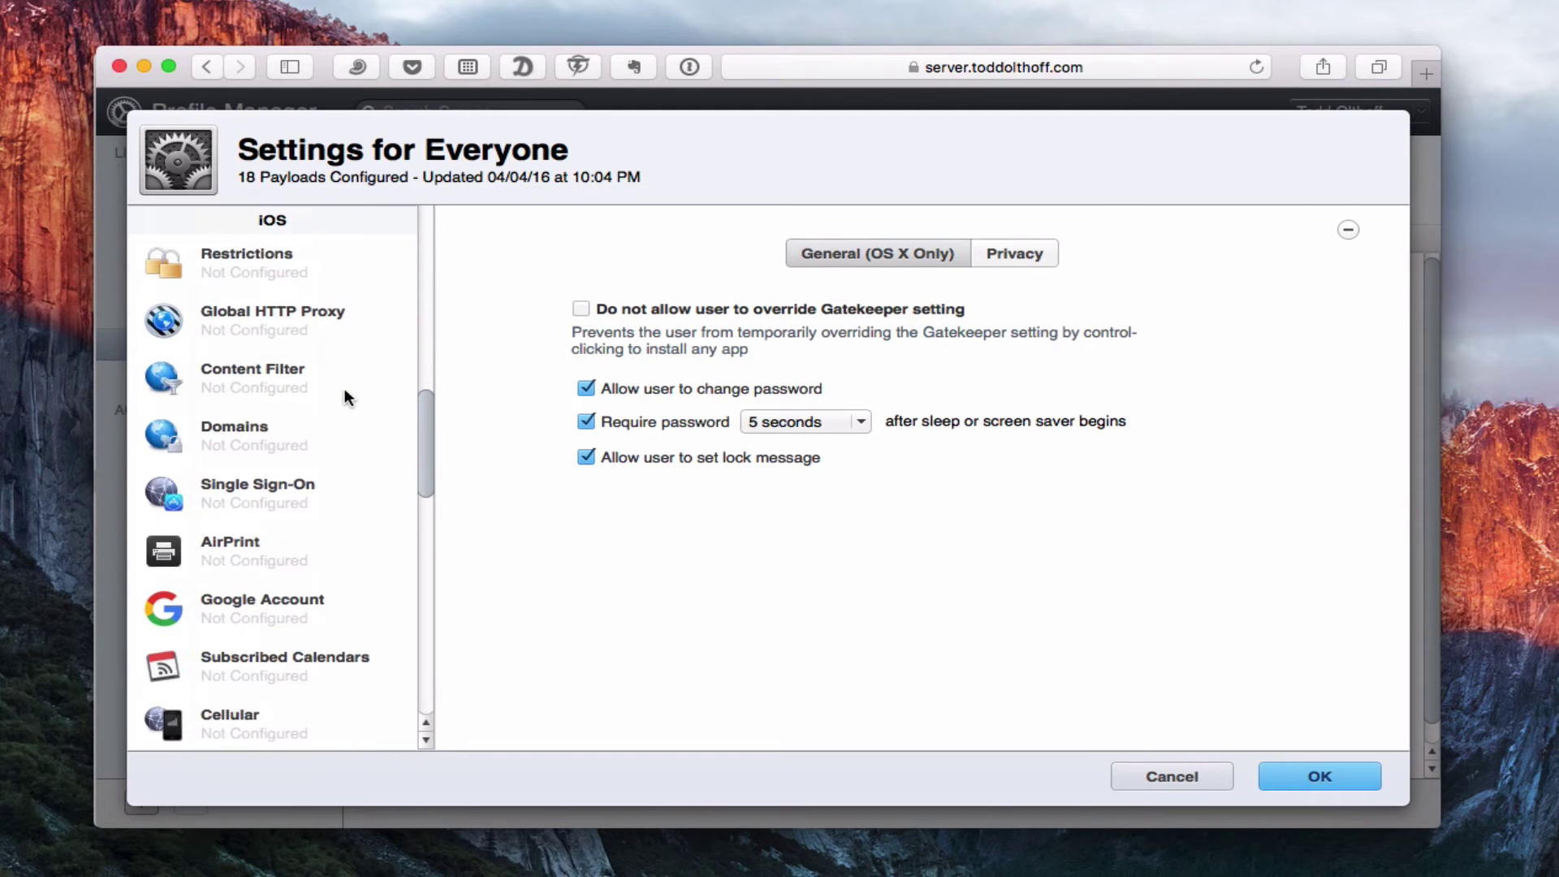
Add an iOS Restrictions payload and scroll through its default restriction settings.
click(253, 278)
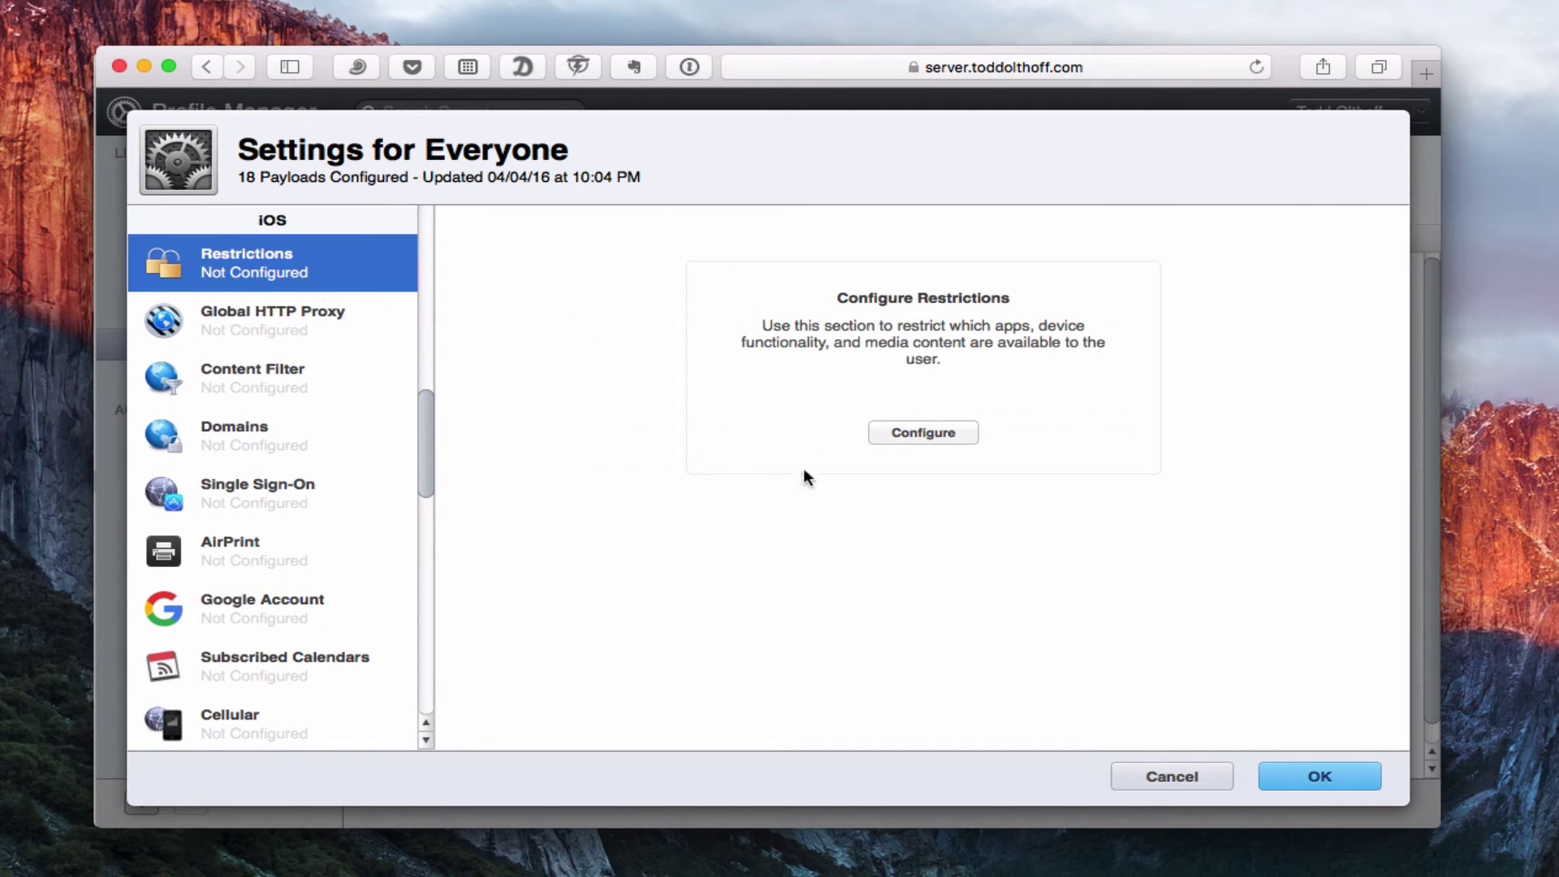
click(913, 431)
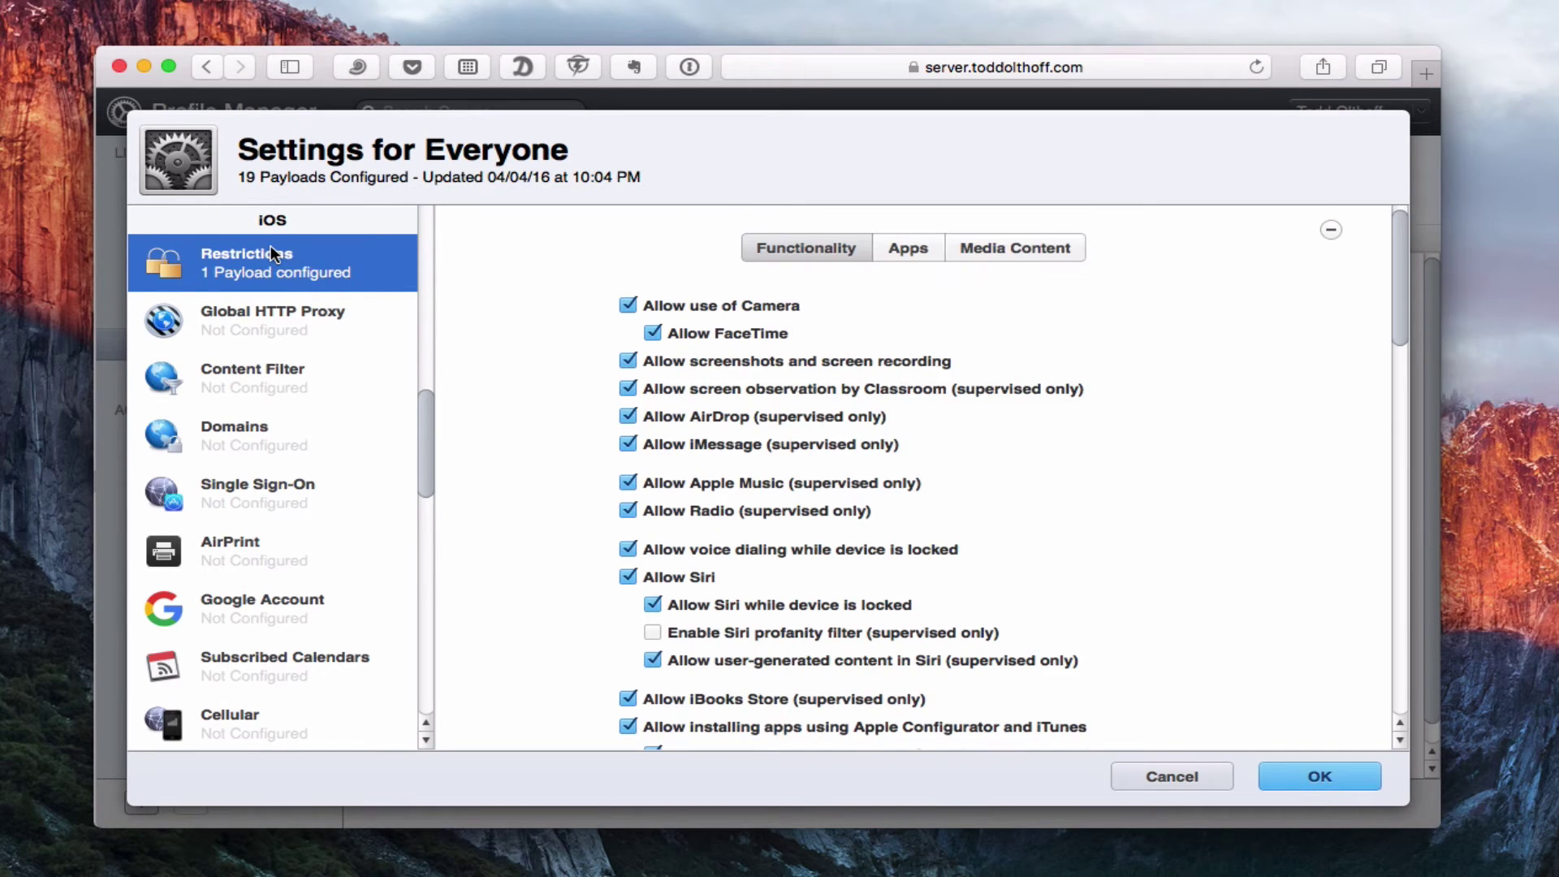
scroll(786, 602, down, 8)
scroll(786, 602, down, 4)
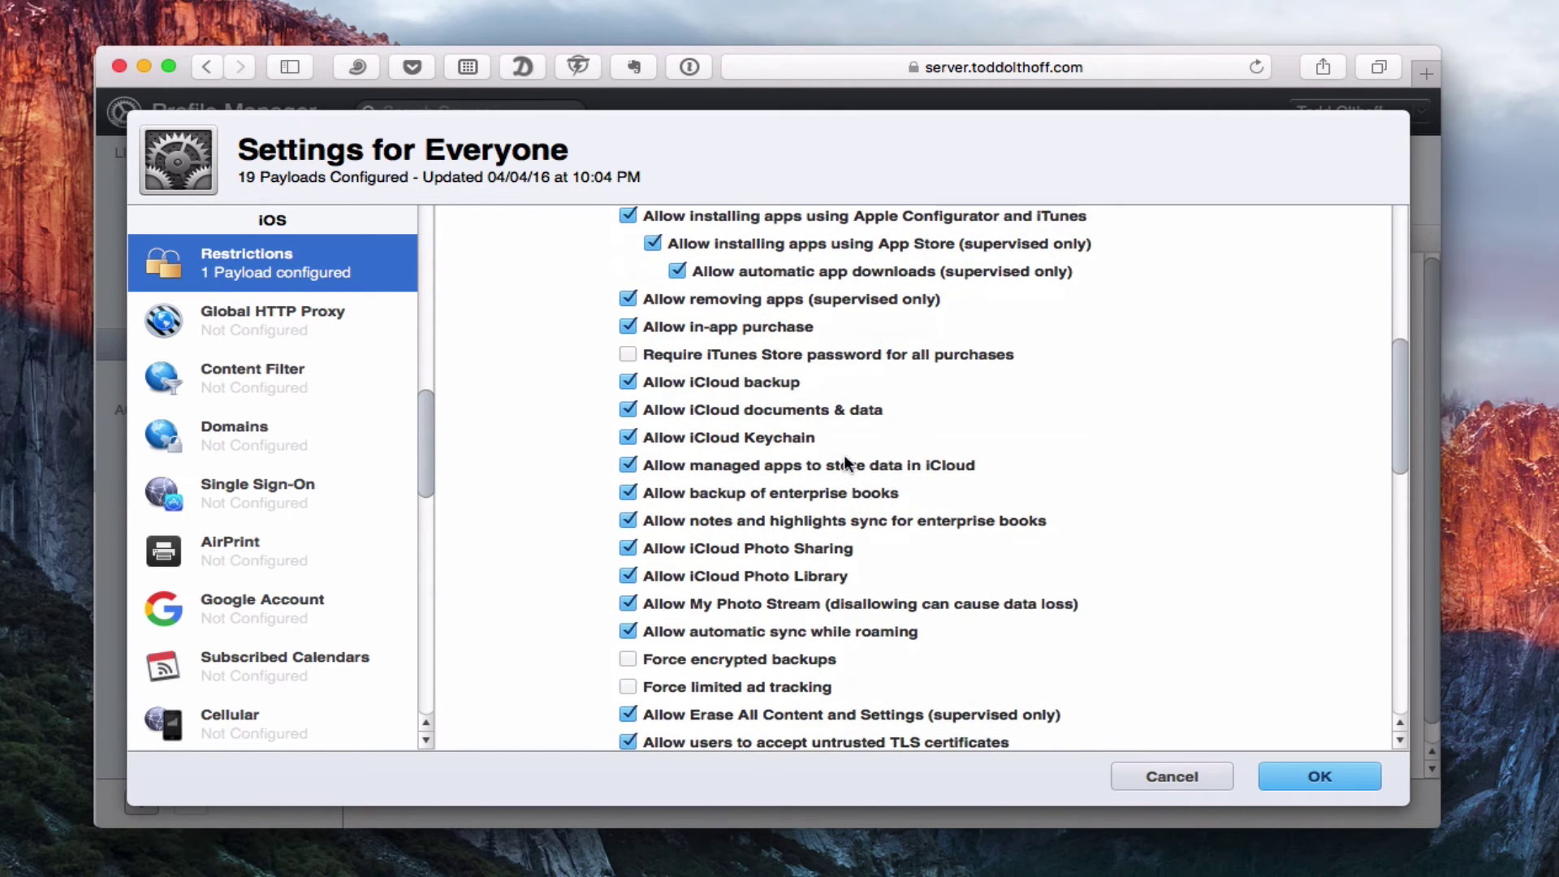
scroll(902, 437, down, 4)
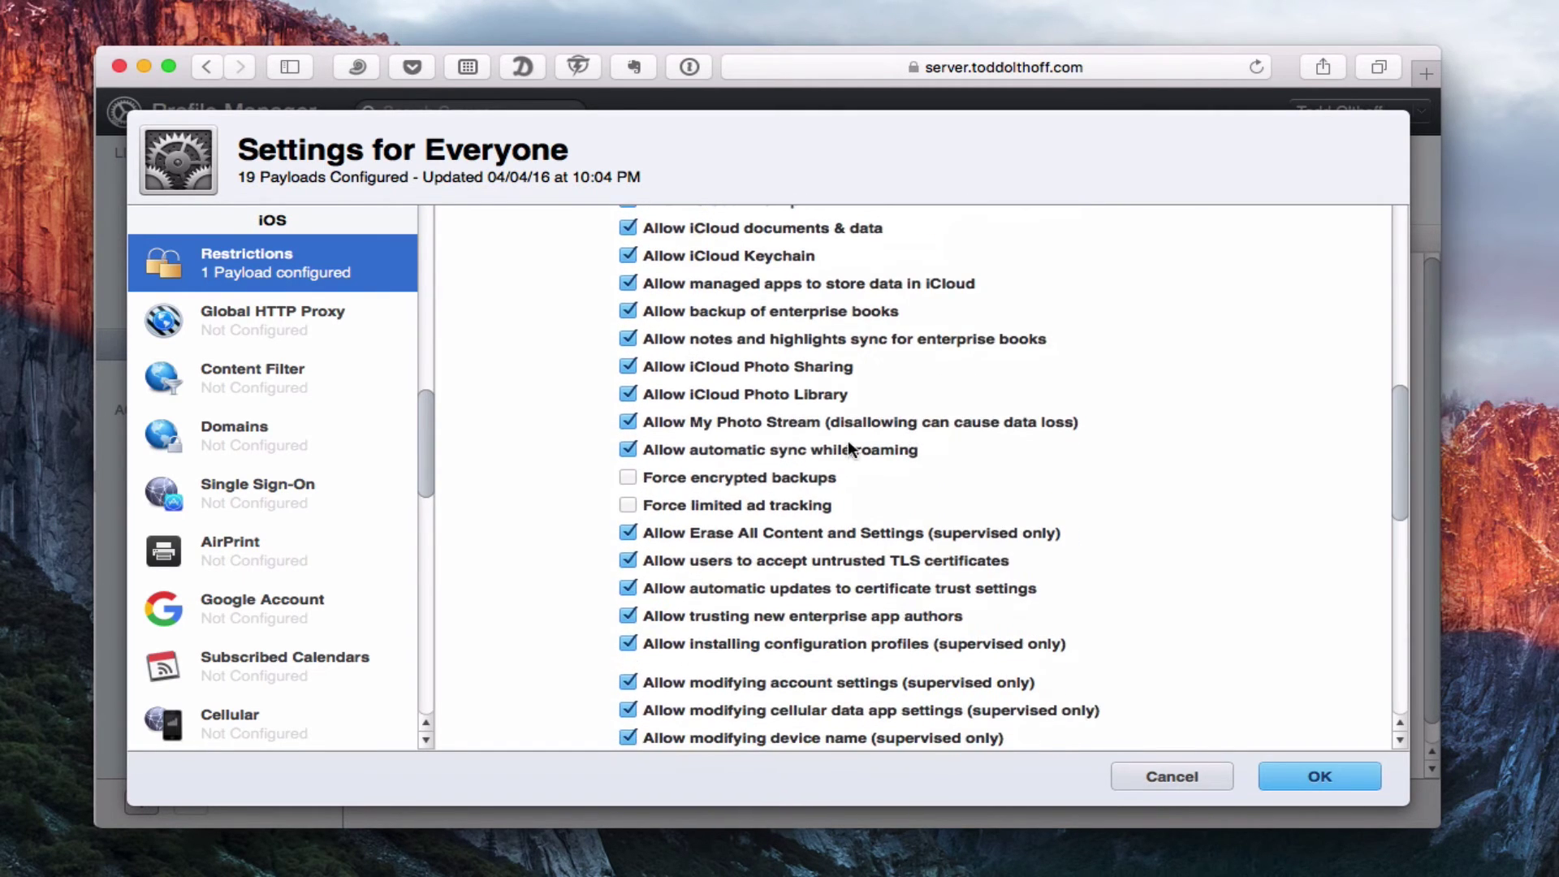
scroll(818, 505, down, 10)
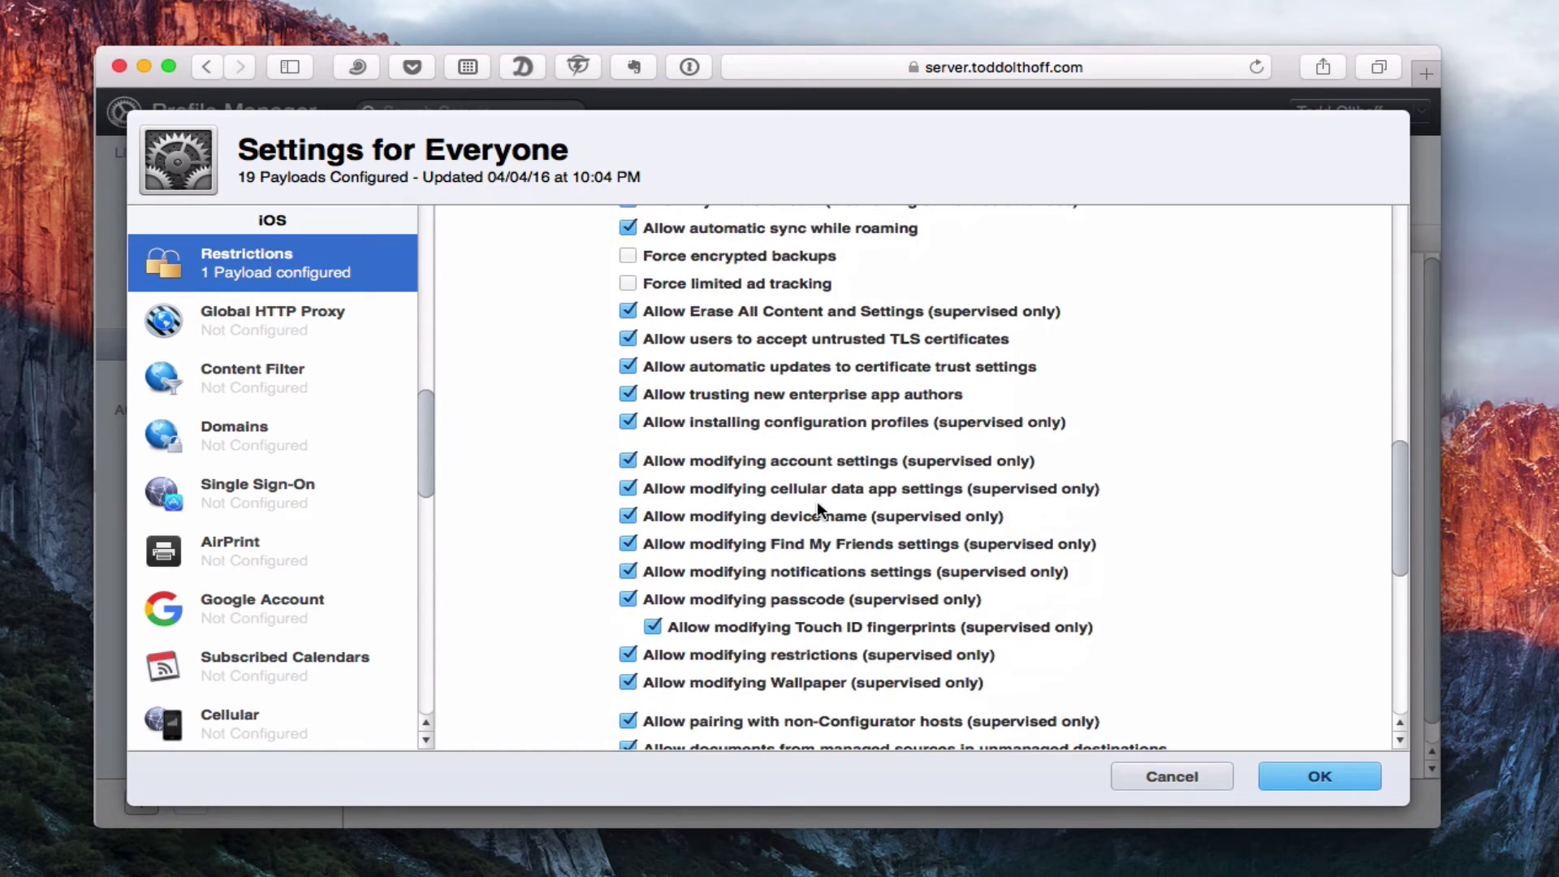
scroll(818, 505, down, 6)
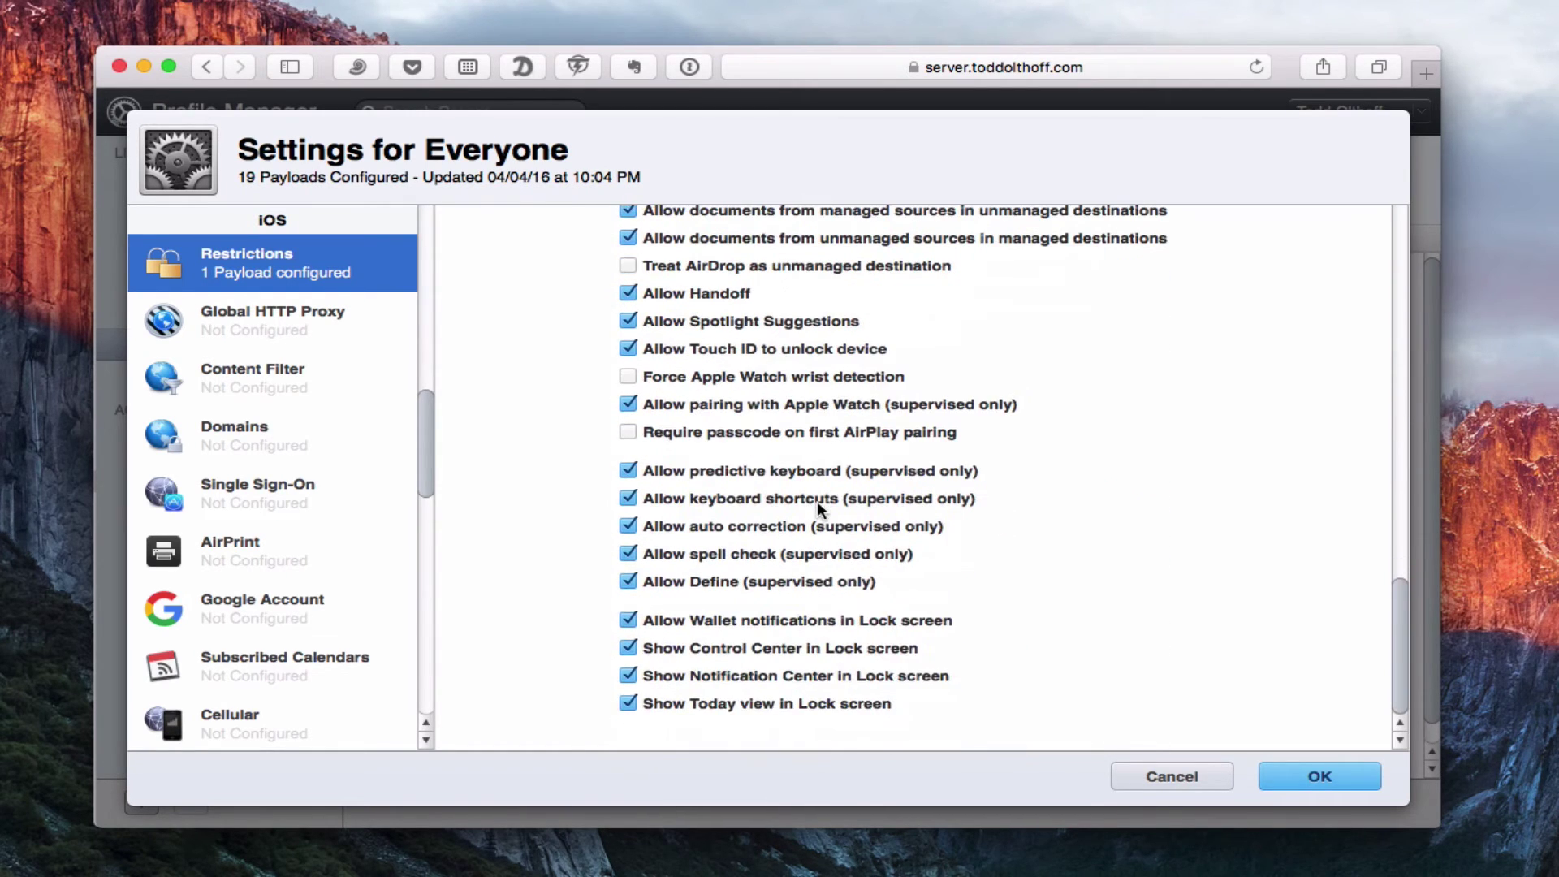
scroll(816, 500, up, 15)
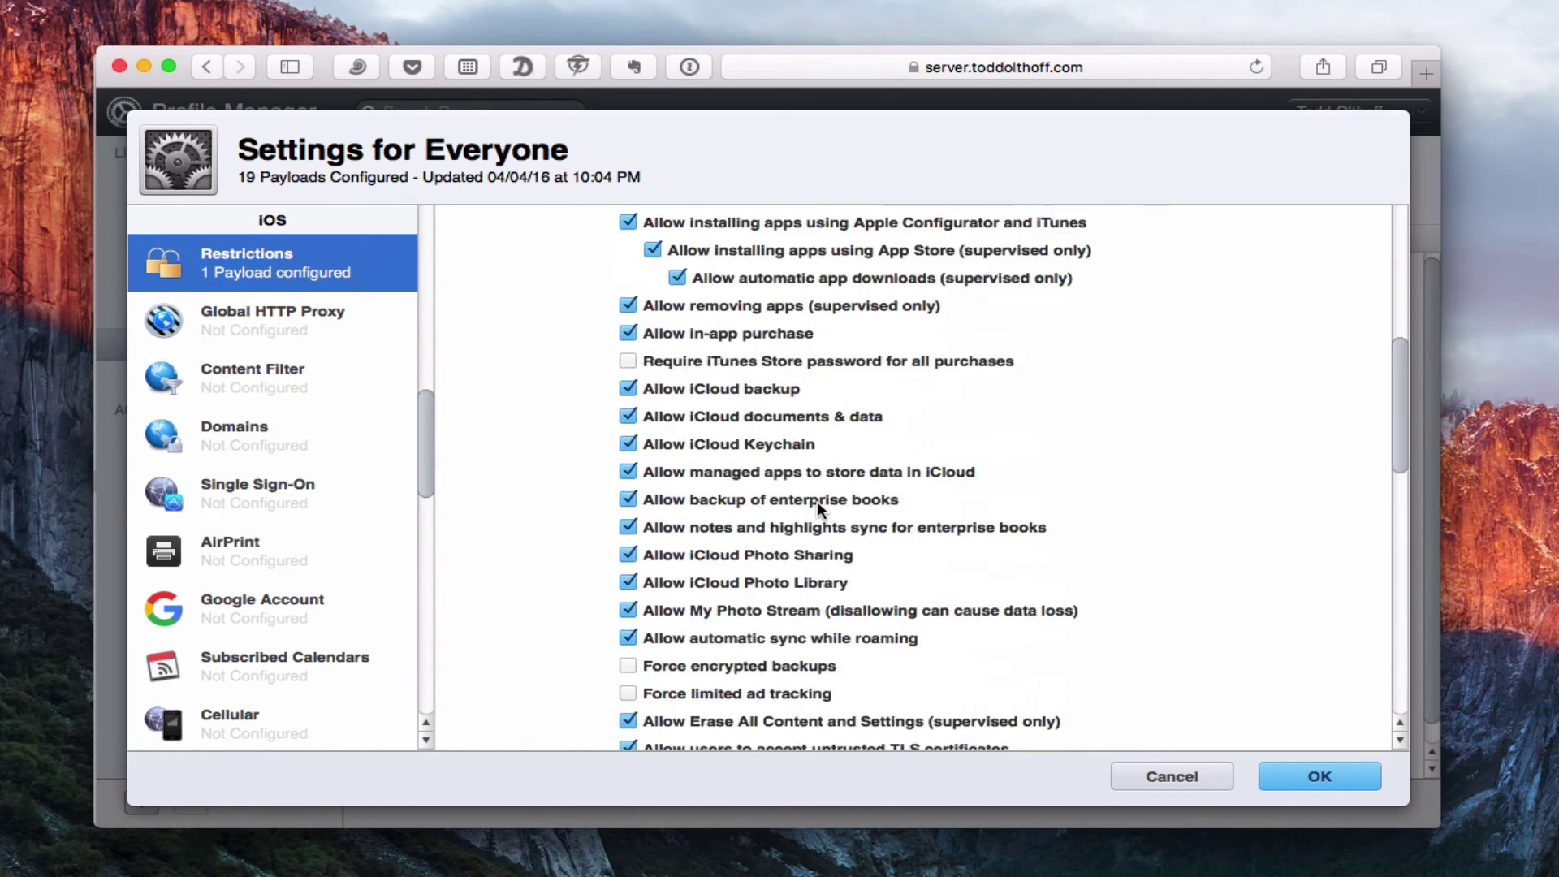
scroll(817, 500, up, 10)
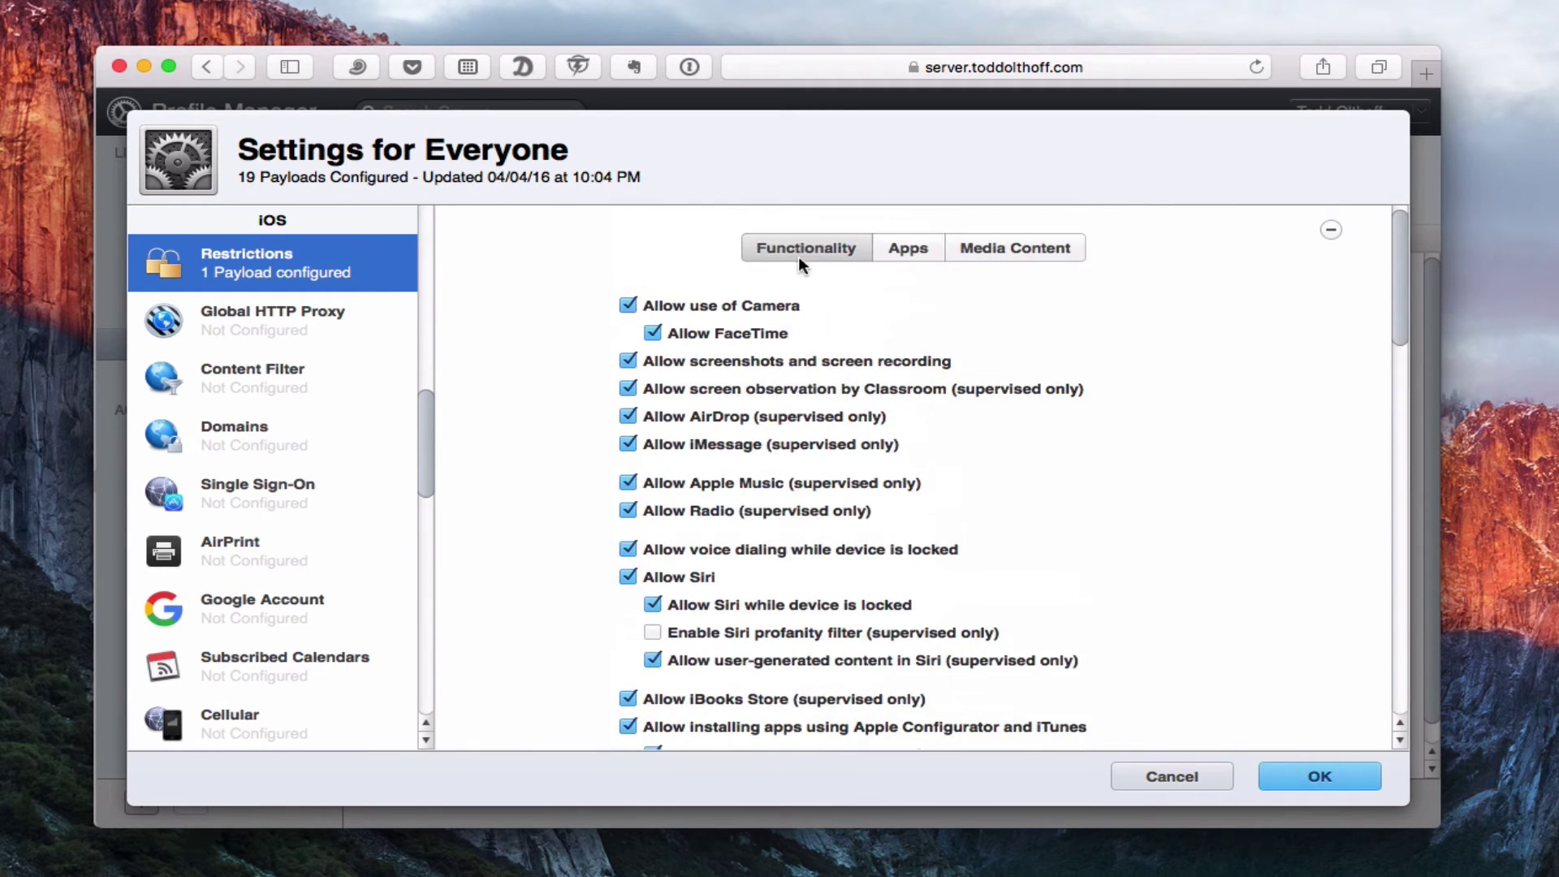
Review the Apps restrictions, then the Media Content ratings allowing all movies, TV shows and apps.
click(897, 253)
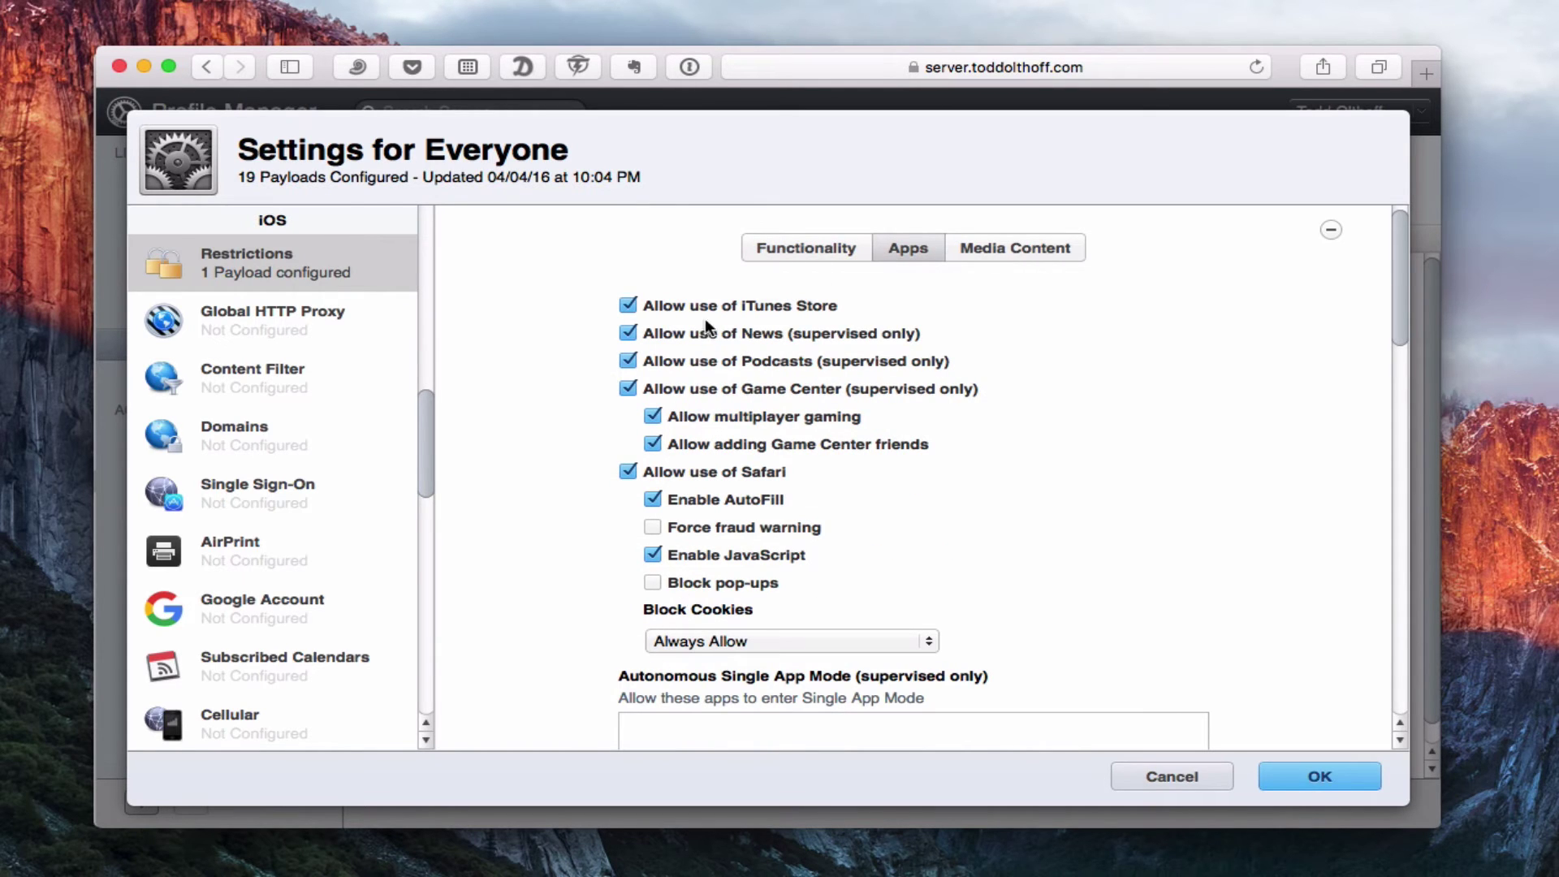
scroll(747, 497, down, 4)
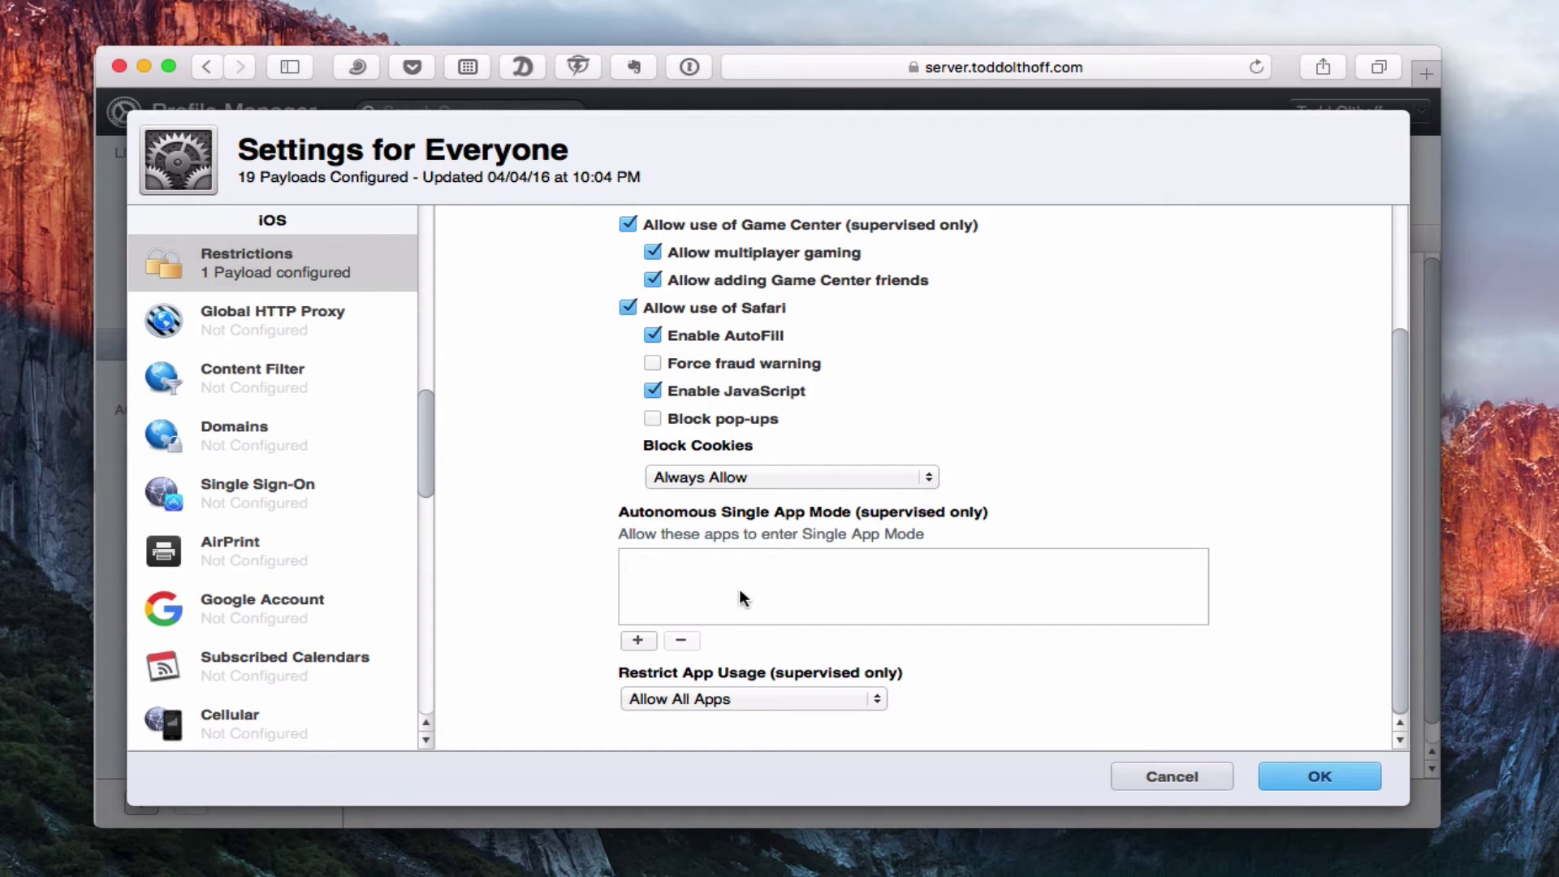
scroll(703, 594, up, 5)
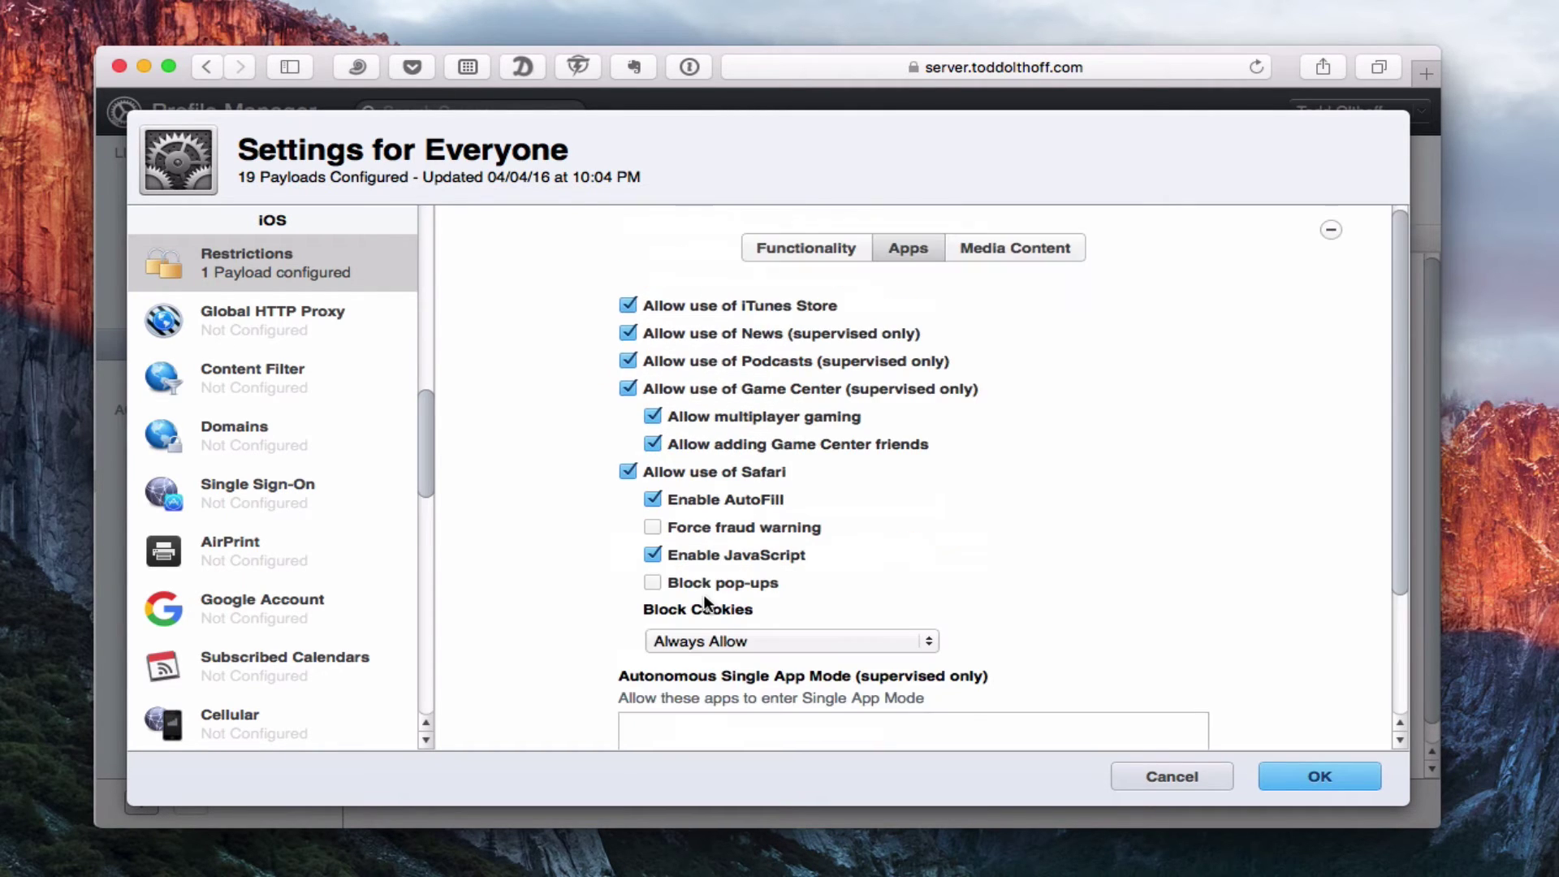
click(983, 257)
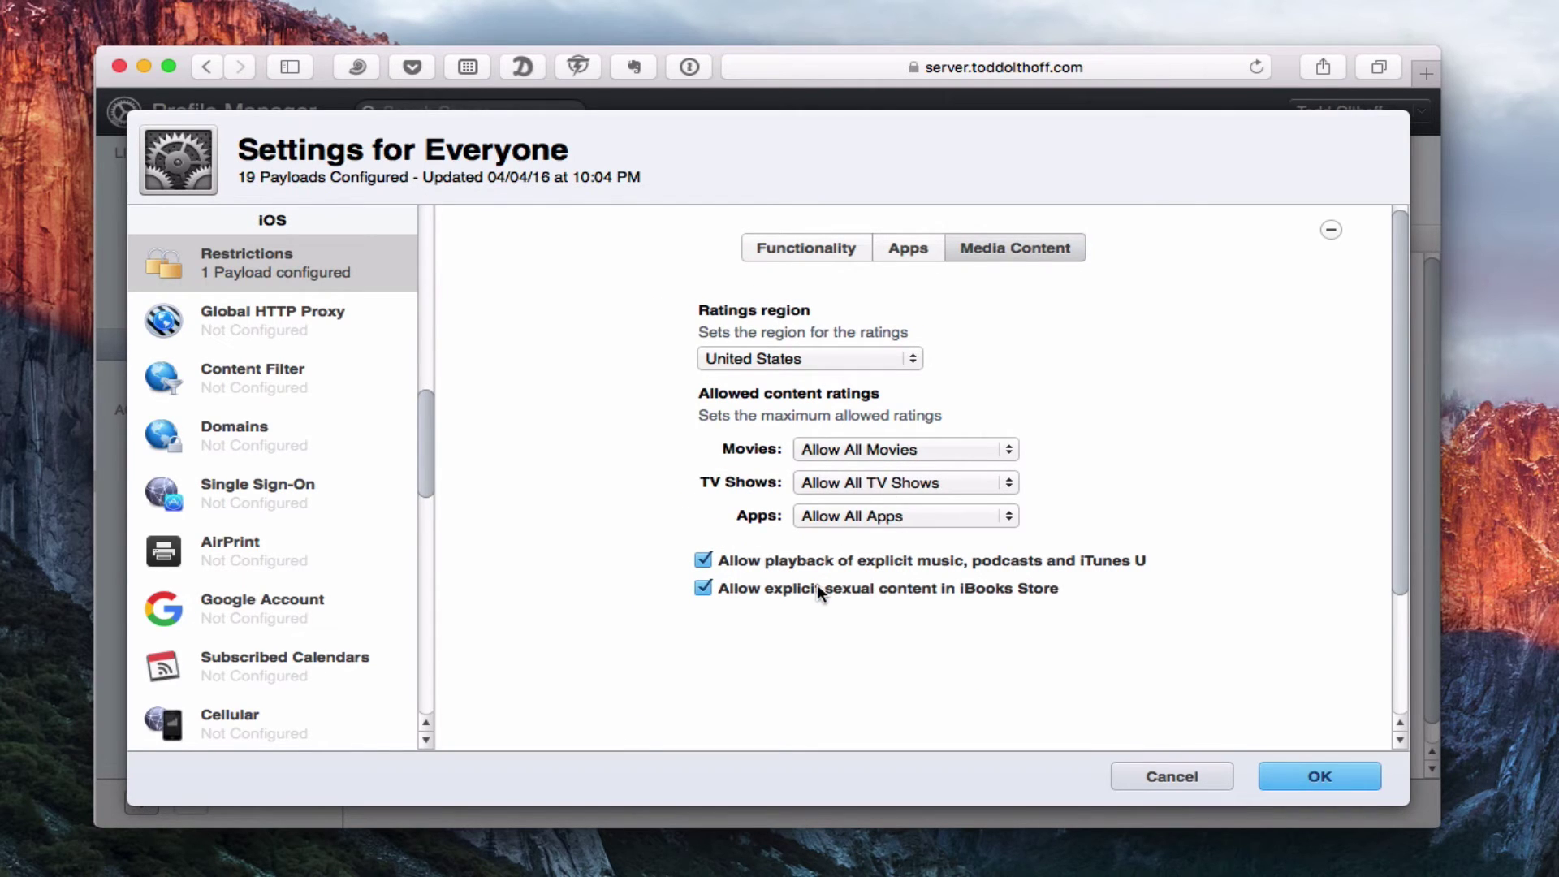
Add a Global HTTP Proxy payload and a Content Filter payload set to Limit Adult Content.
click(240, 320)
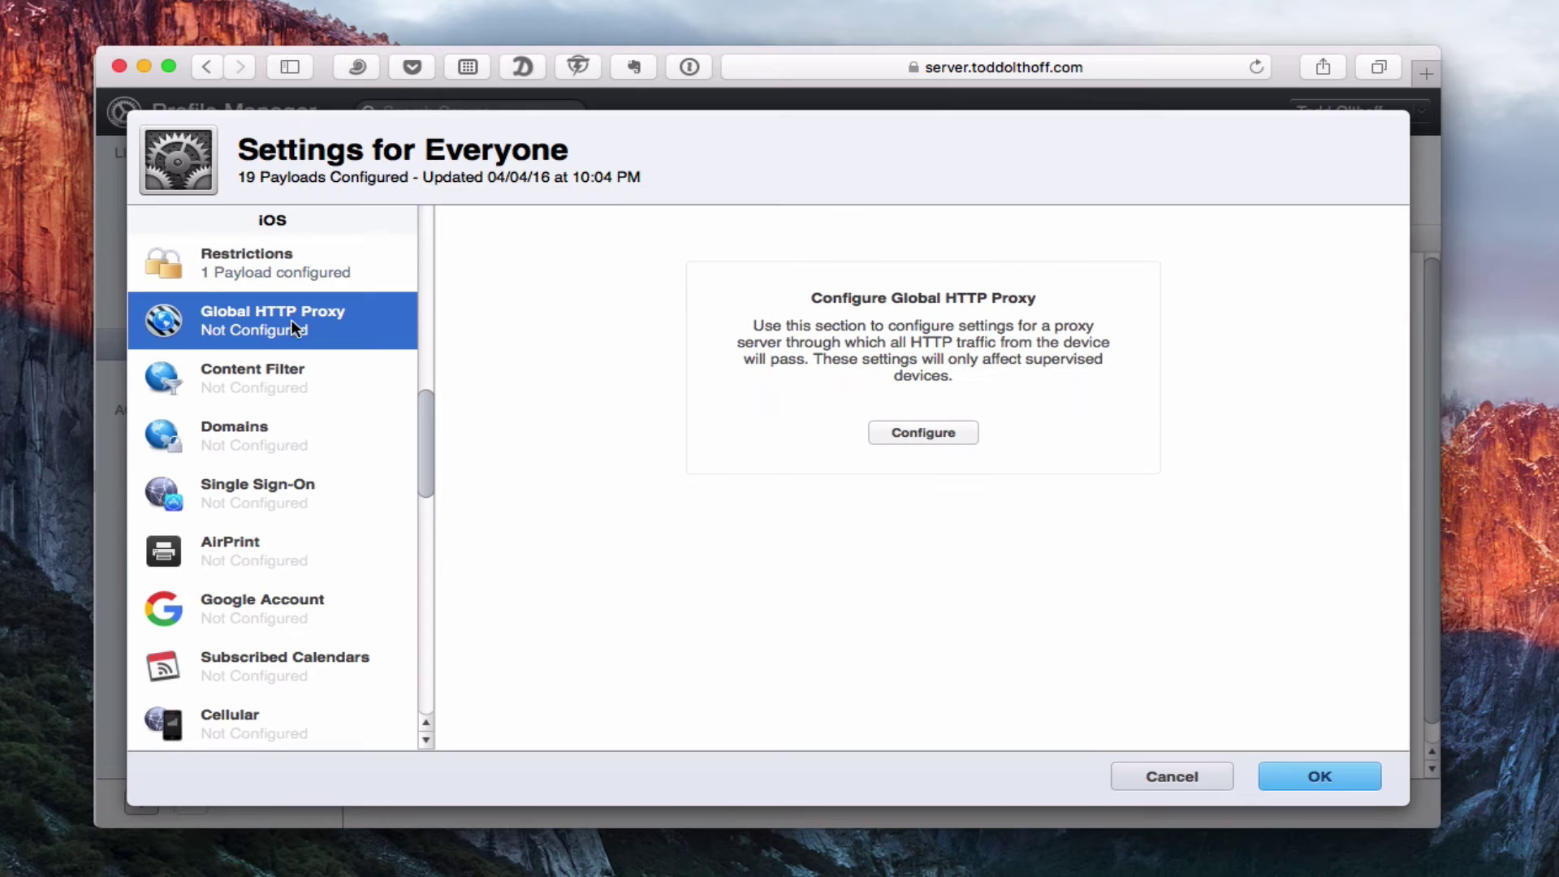
click(923, 434)
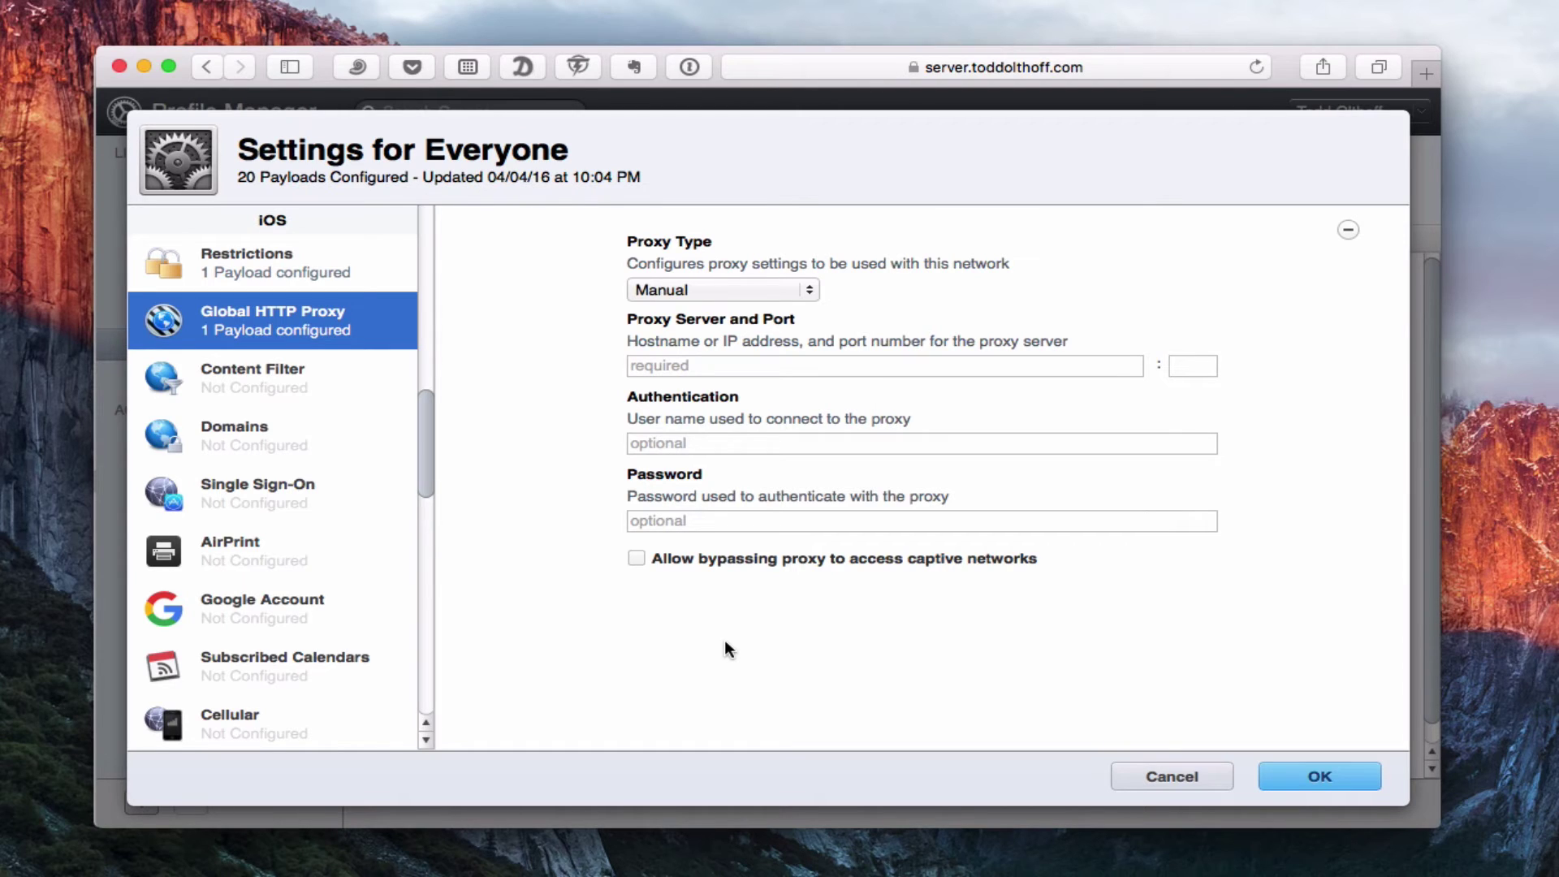
click(240, 377)
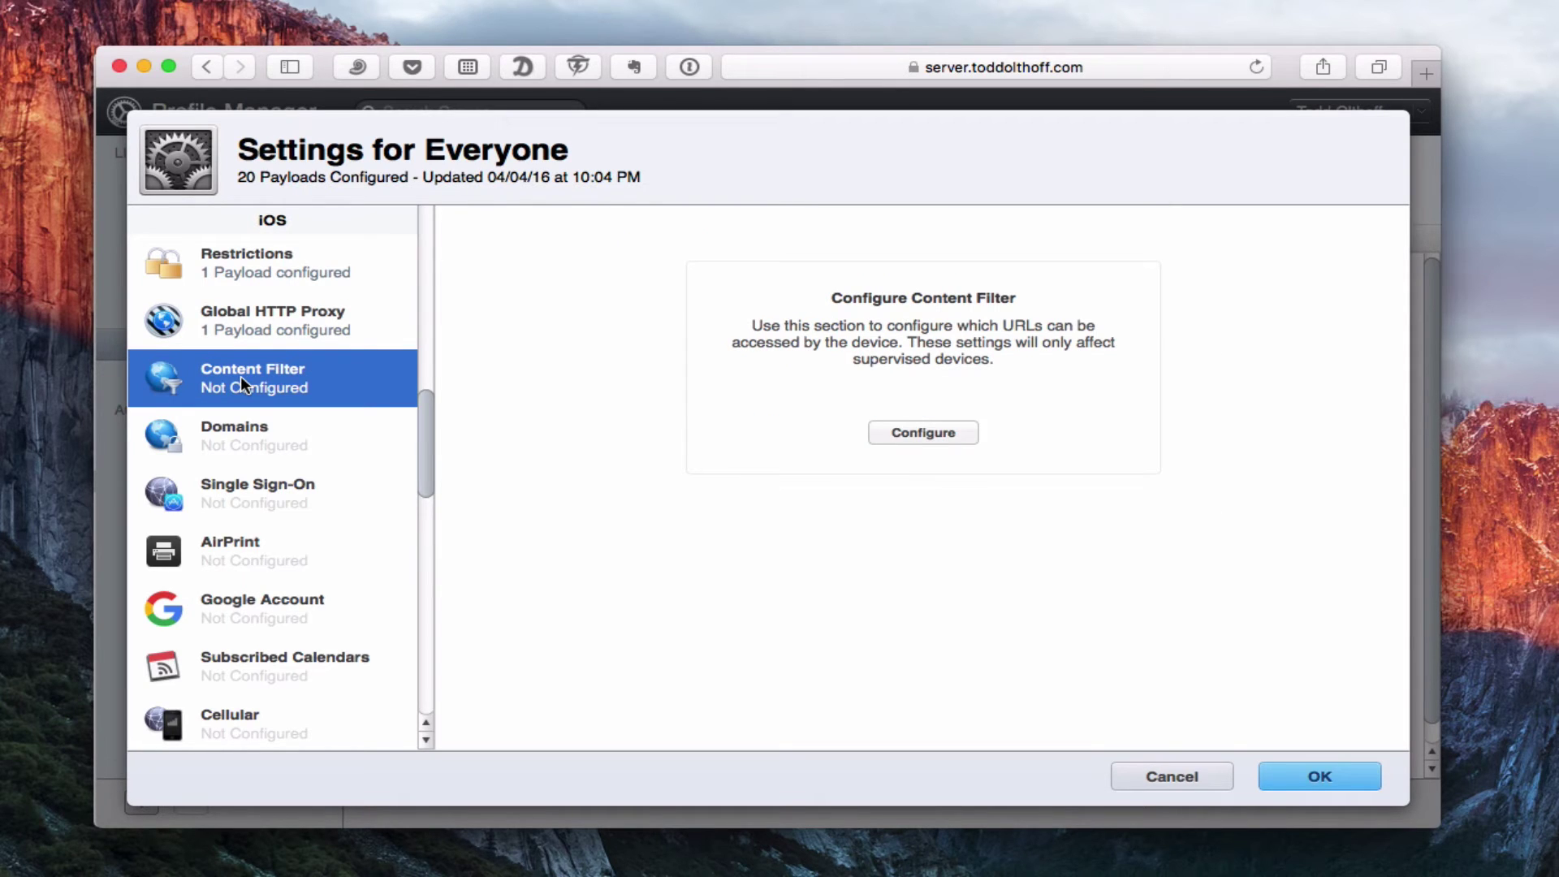
click(920, 433)
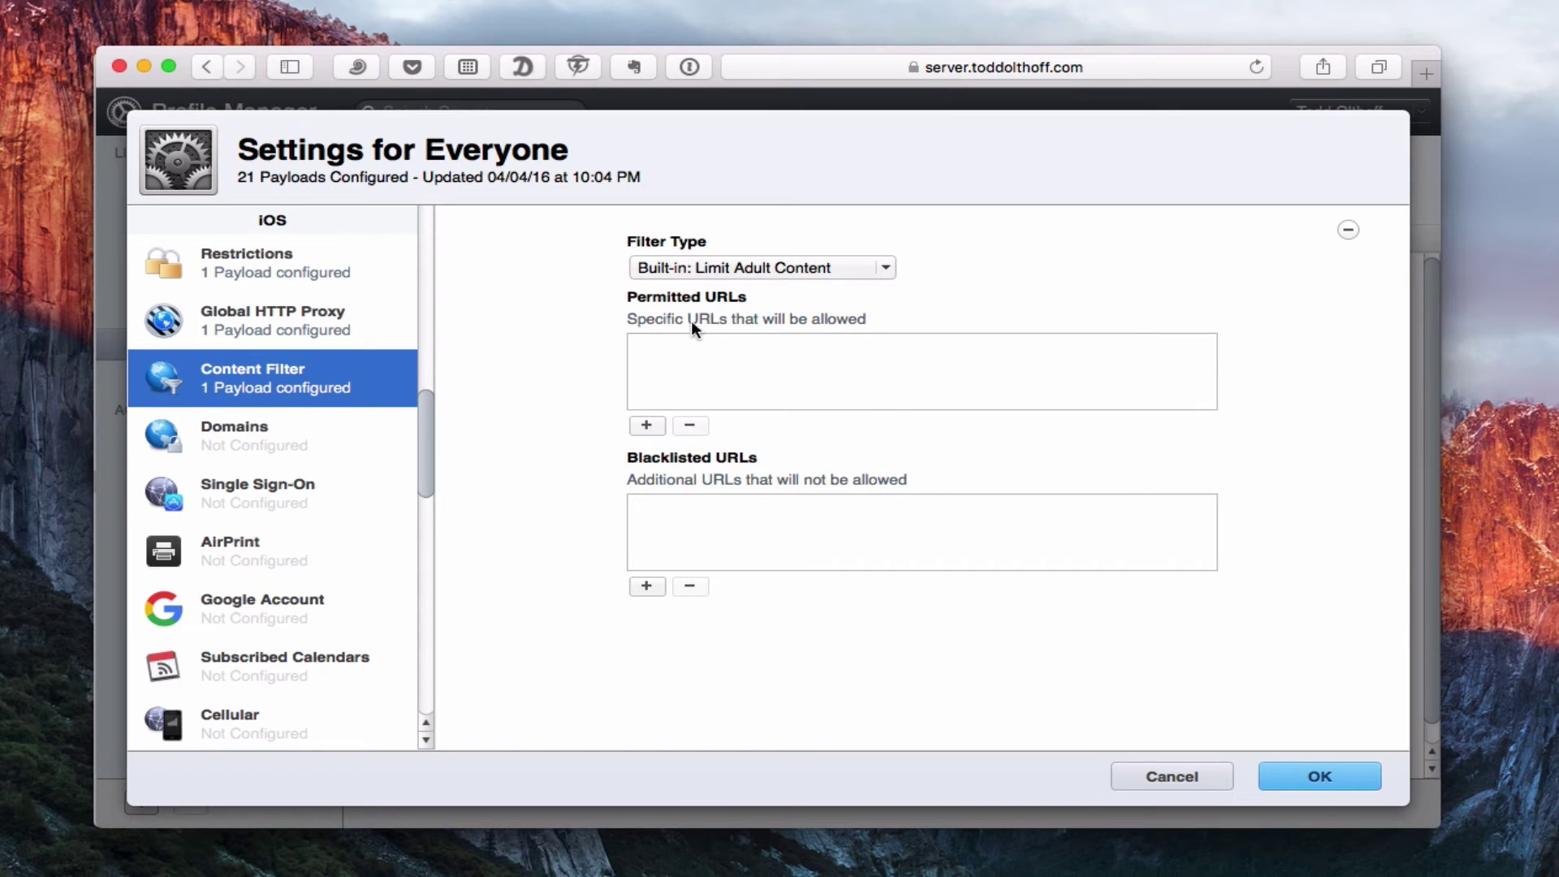
click(881, 268)
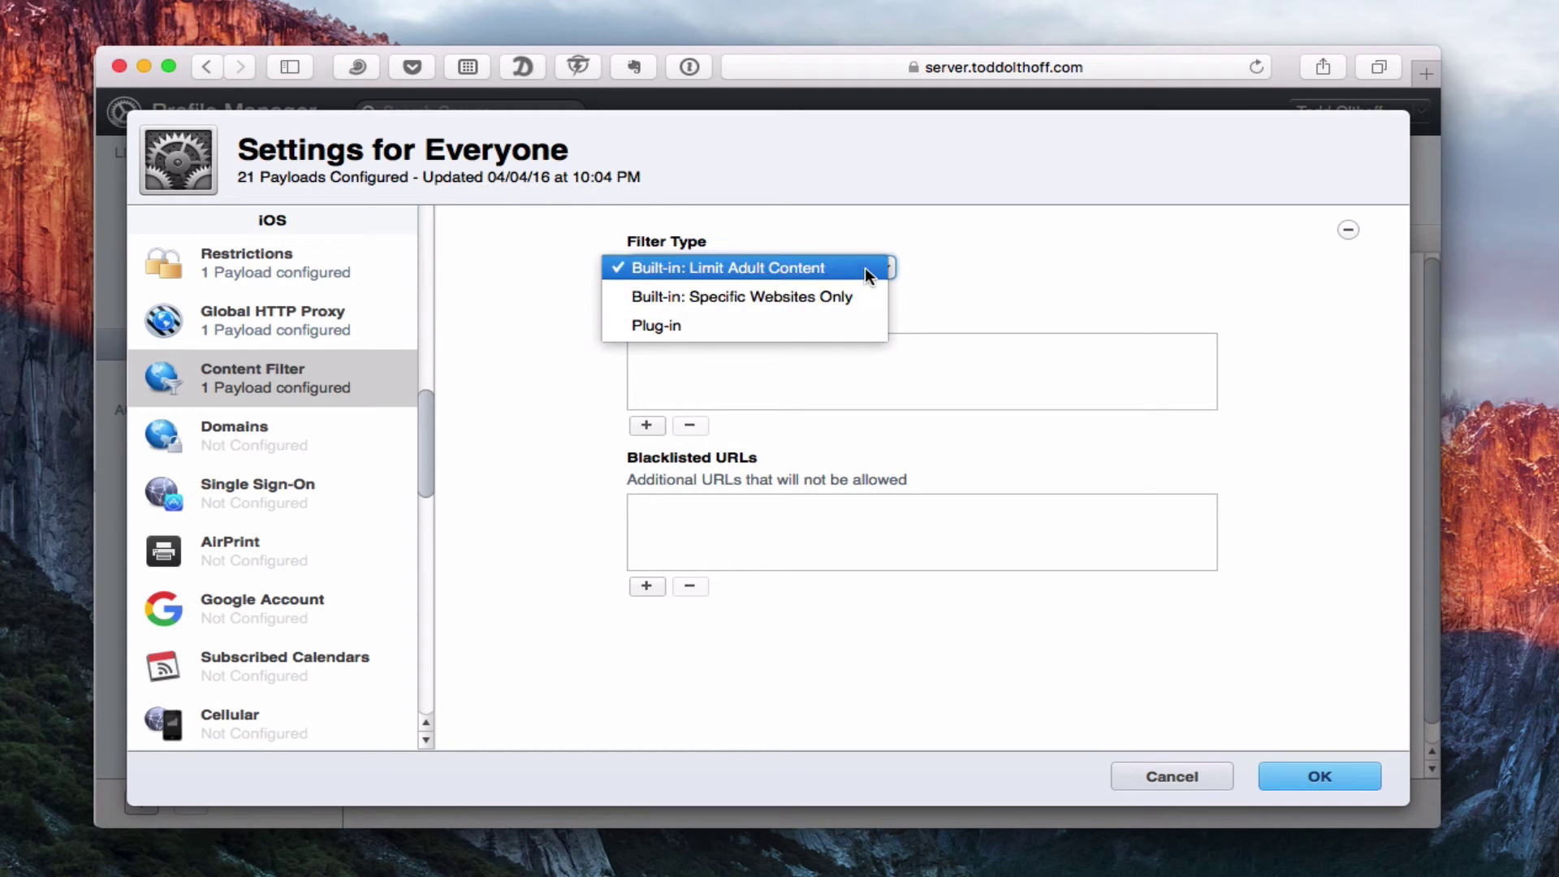
click(932, 274)
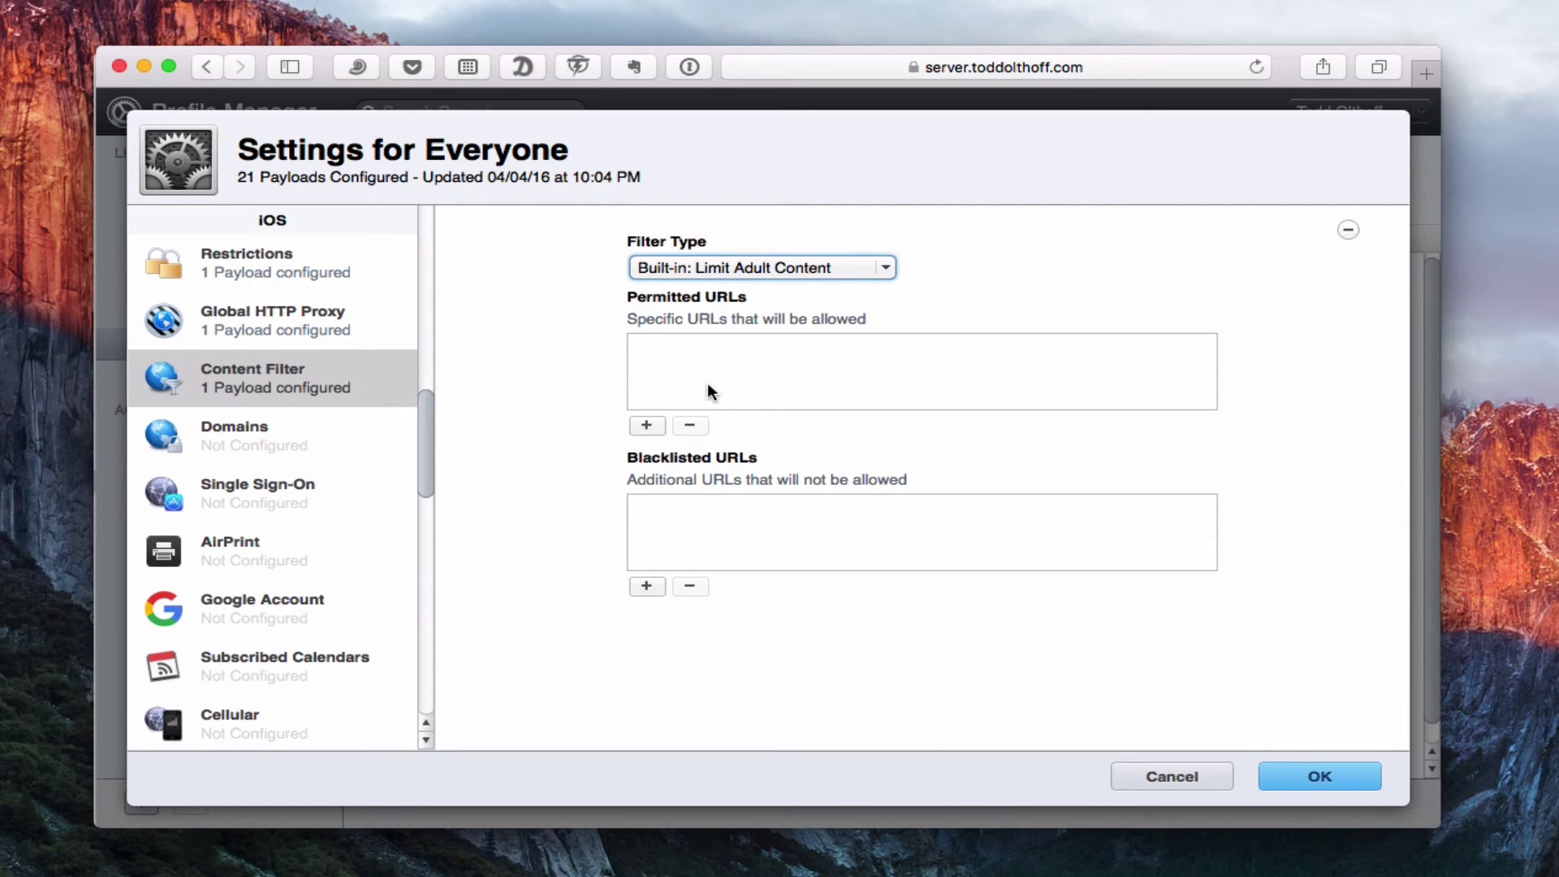
click(234, 443)
Add Domains and Single Sign-On payloads to the Everyone profile.
click(910, 435)
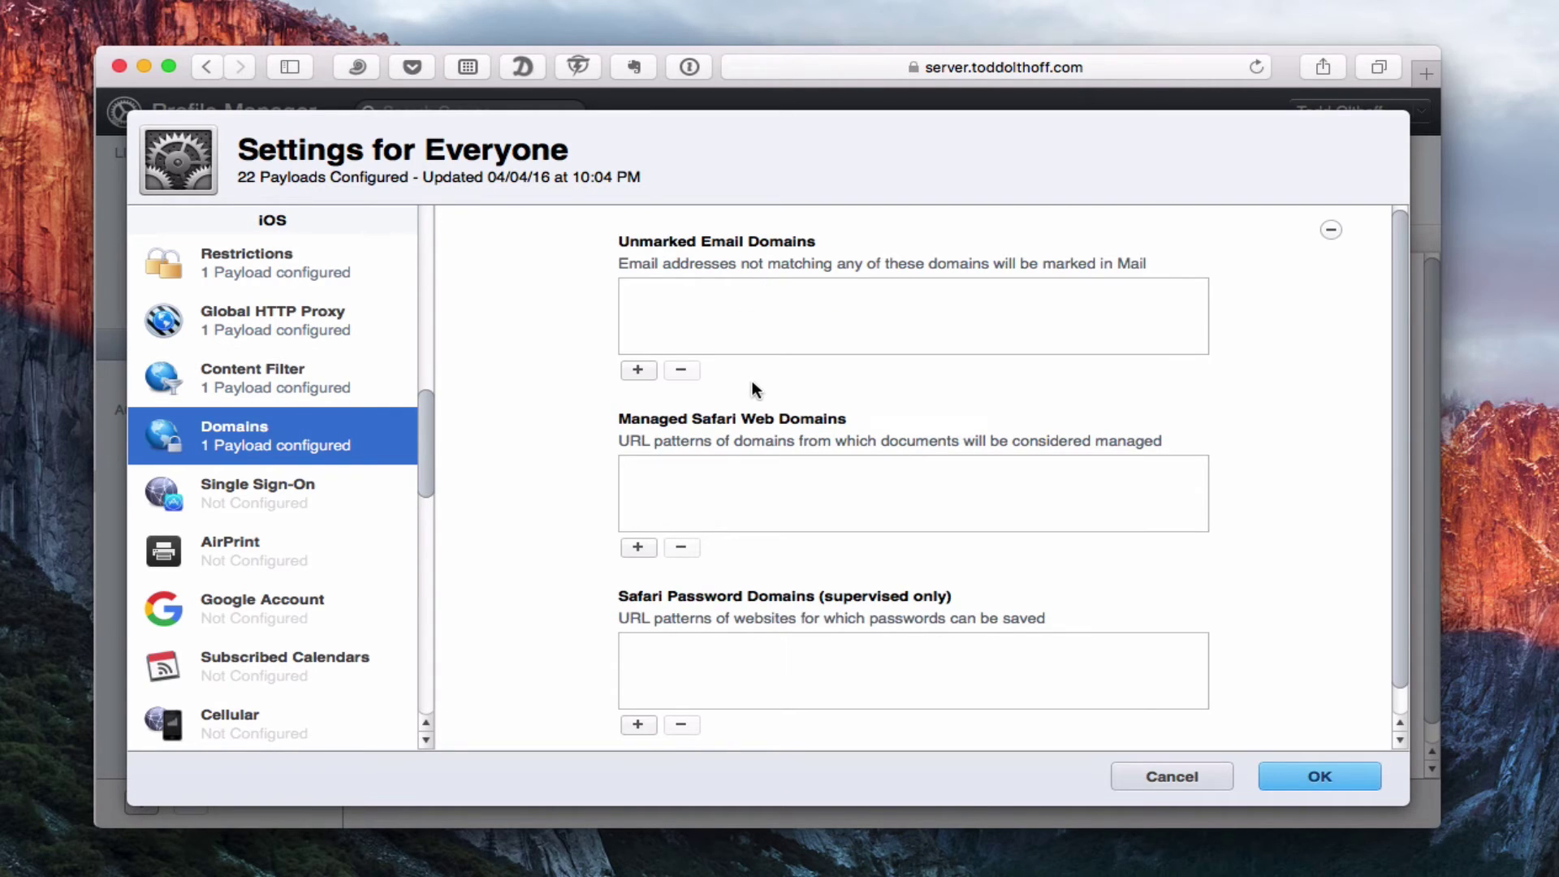
scroll(752, 380, down, 2)
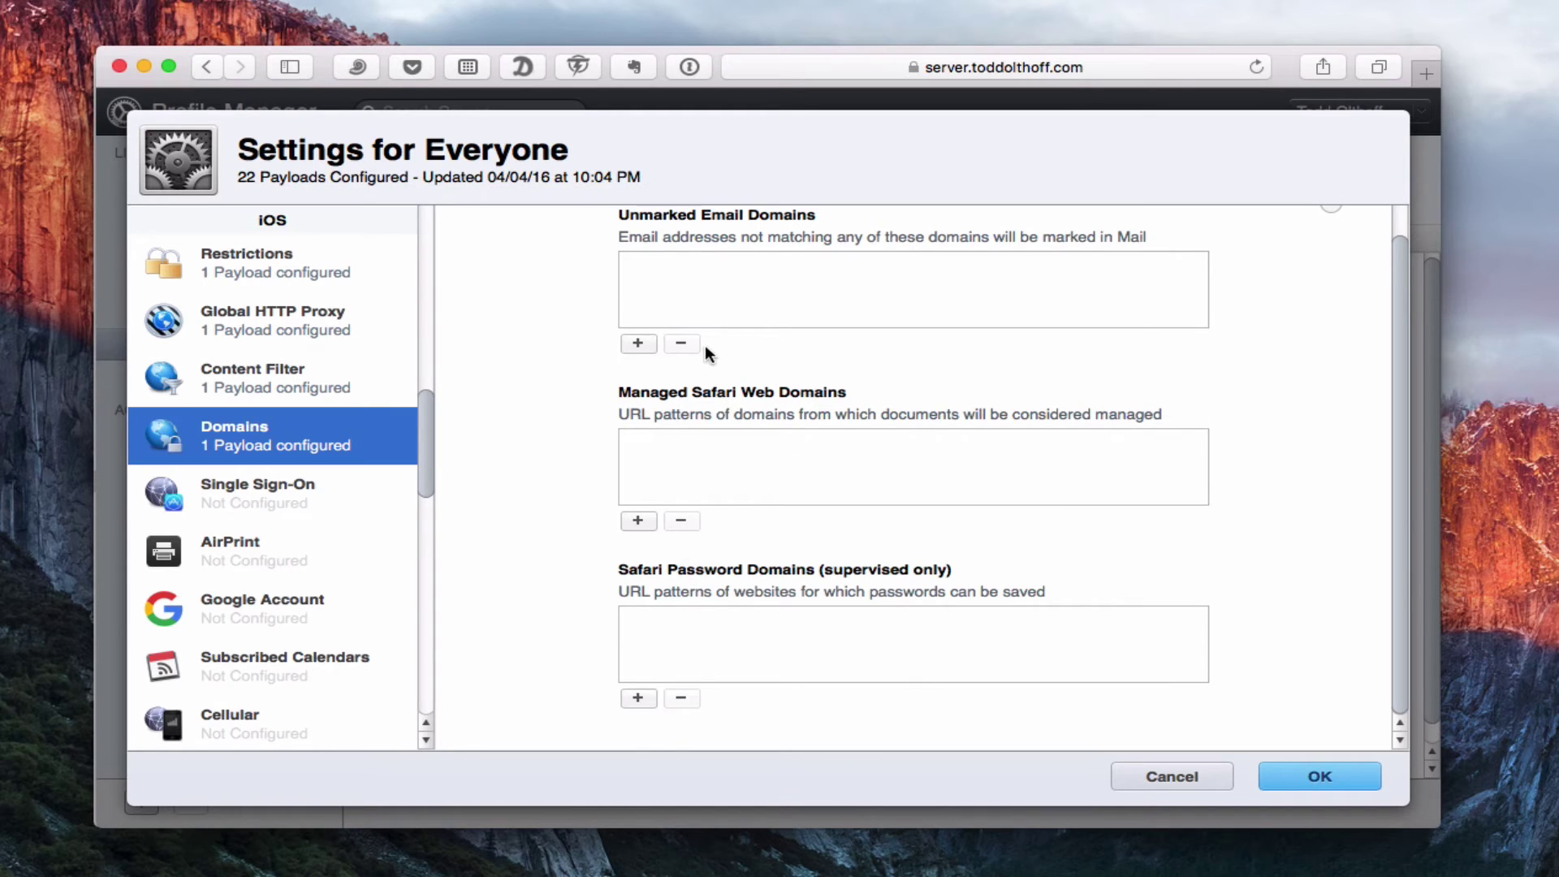
click(285, 485)
click(931, 435)
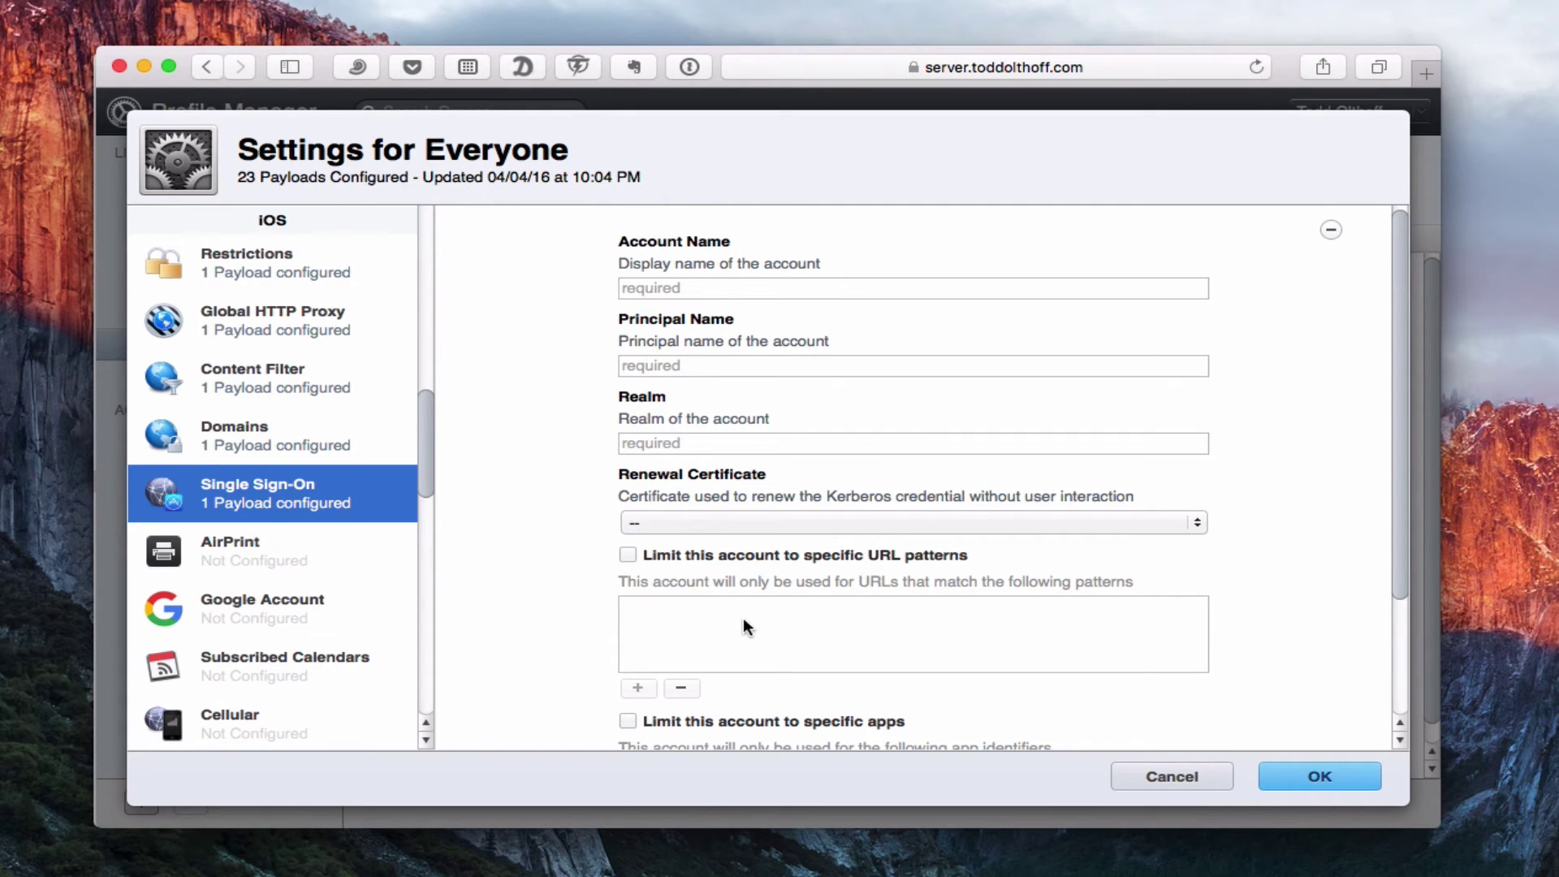
scroll(744, 620, down, 4)
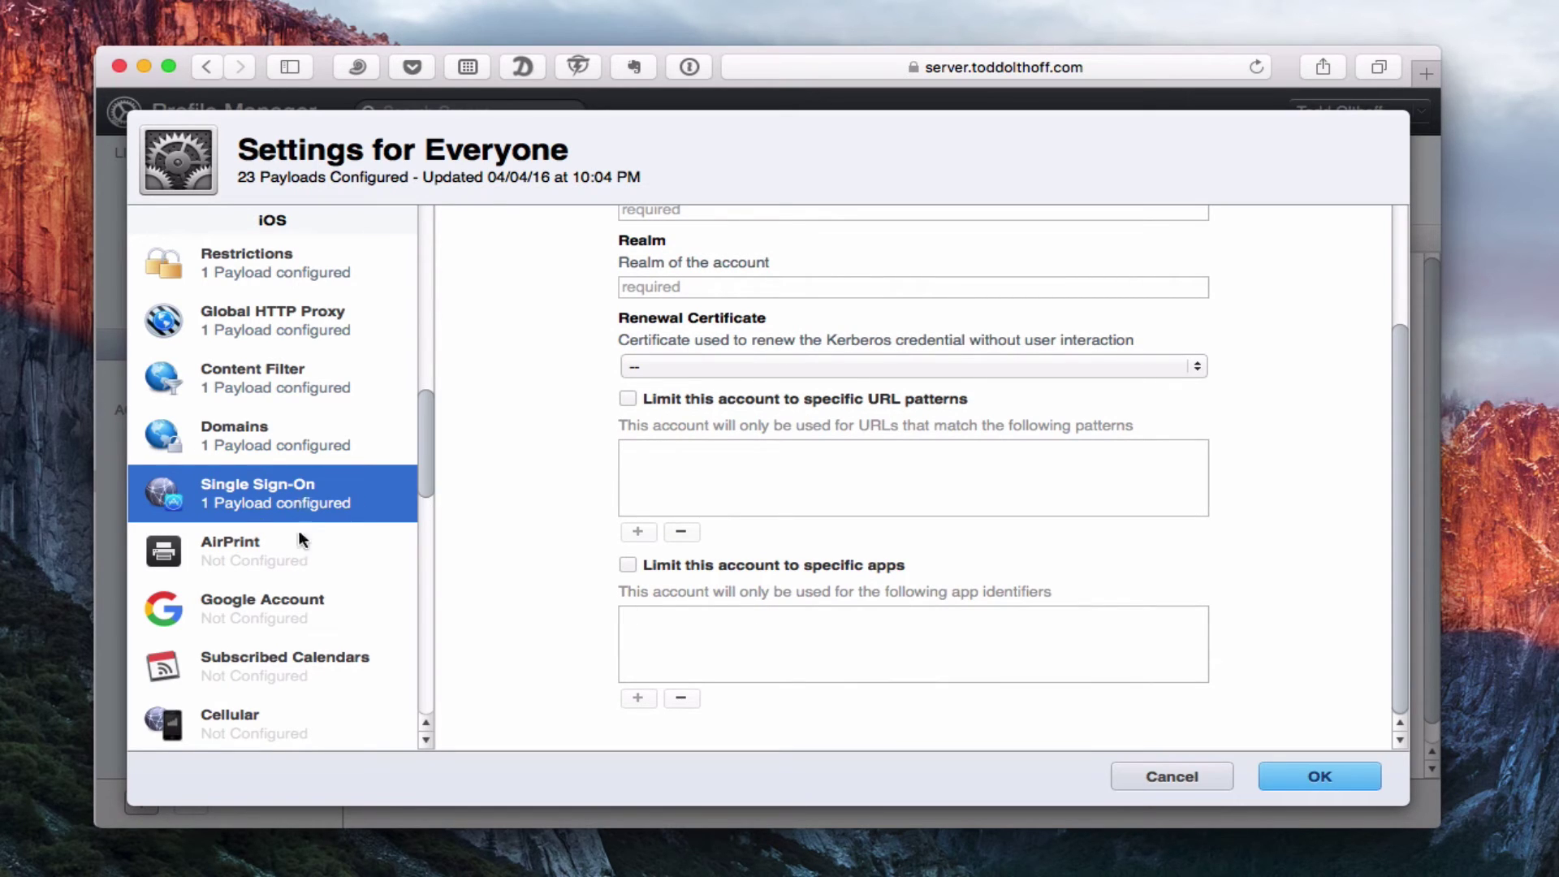
Add an AirPrint payload with no printers listed, reaching 24 configured payloads.
click(230, 552)
click(904, 430)
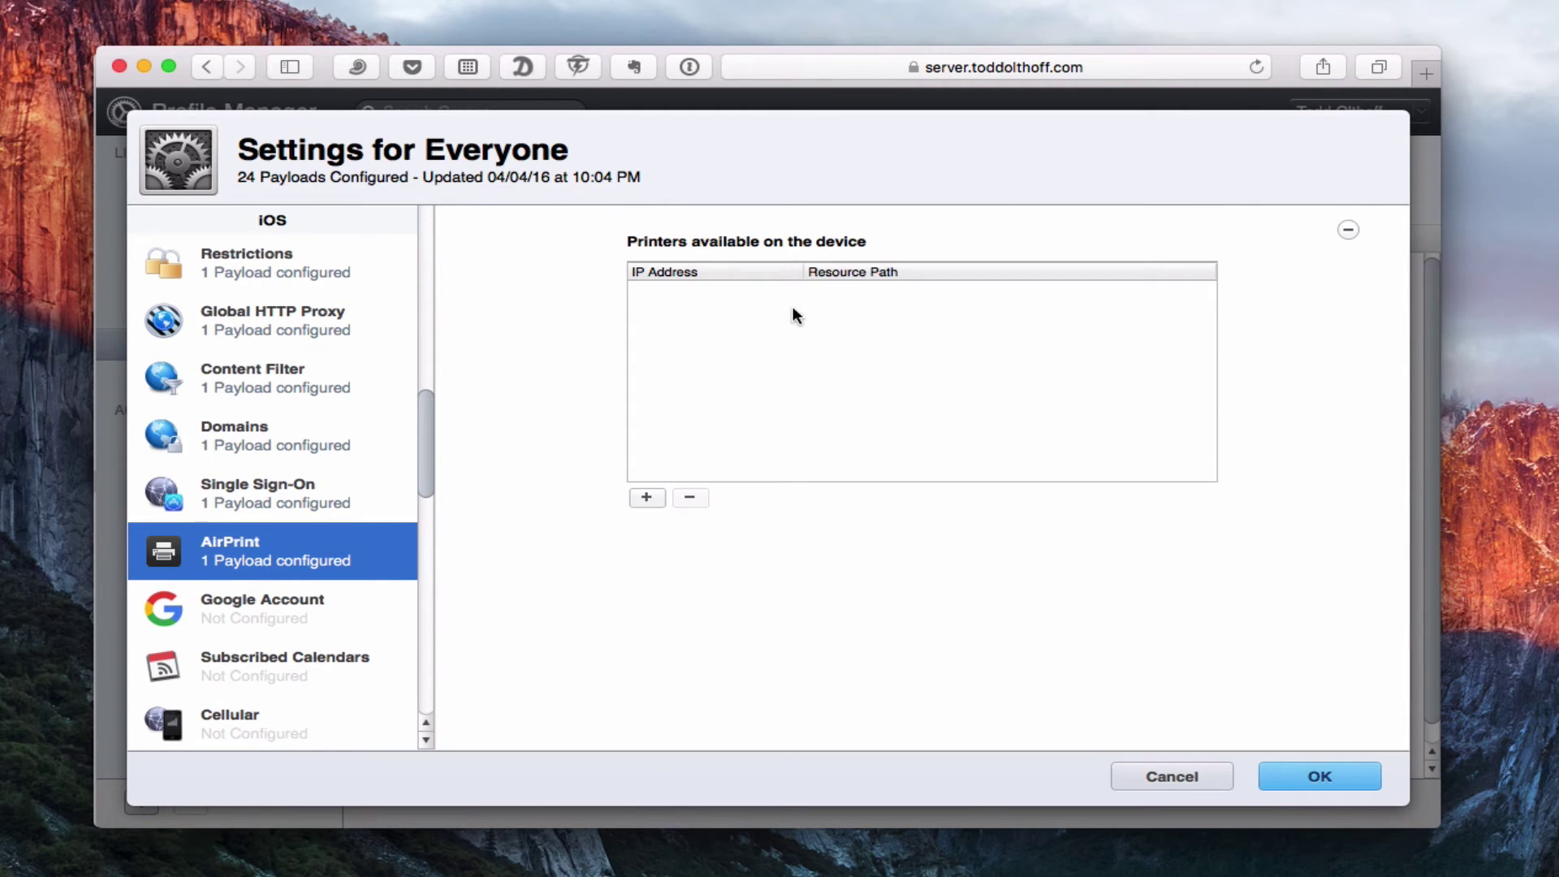
scroll(315, 470, down, 5)
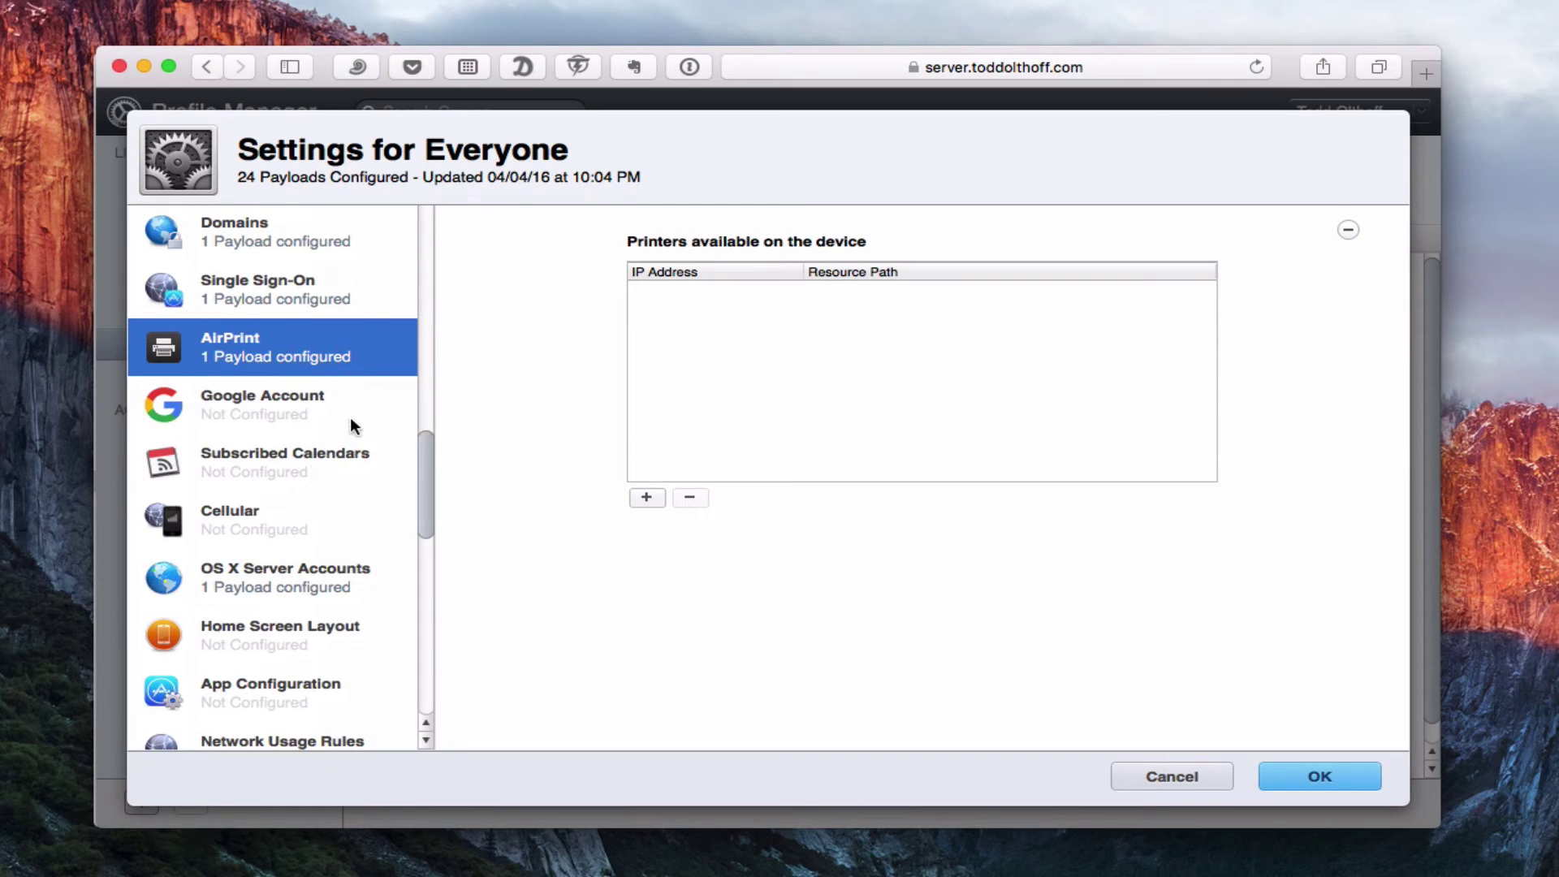
Add Google Account and Subscribed Calendars payloads to the Everyone settings.
click(221, 398)
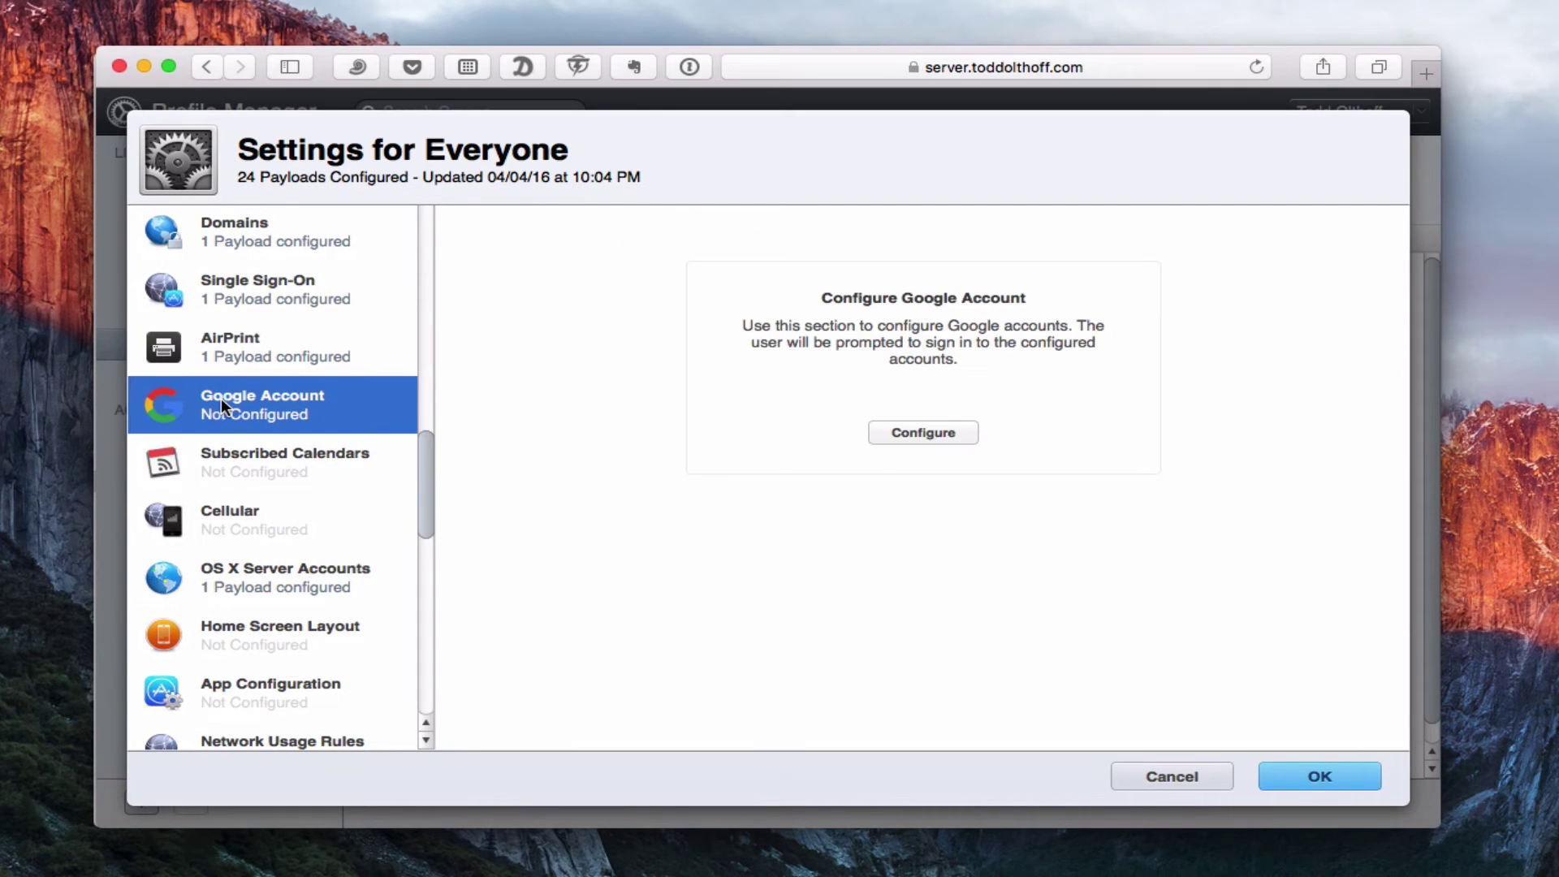
click(917, 429)
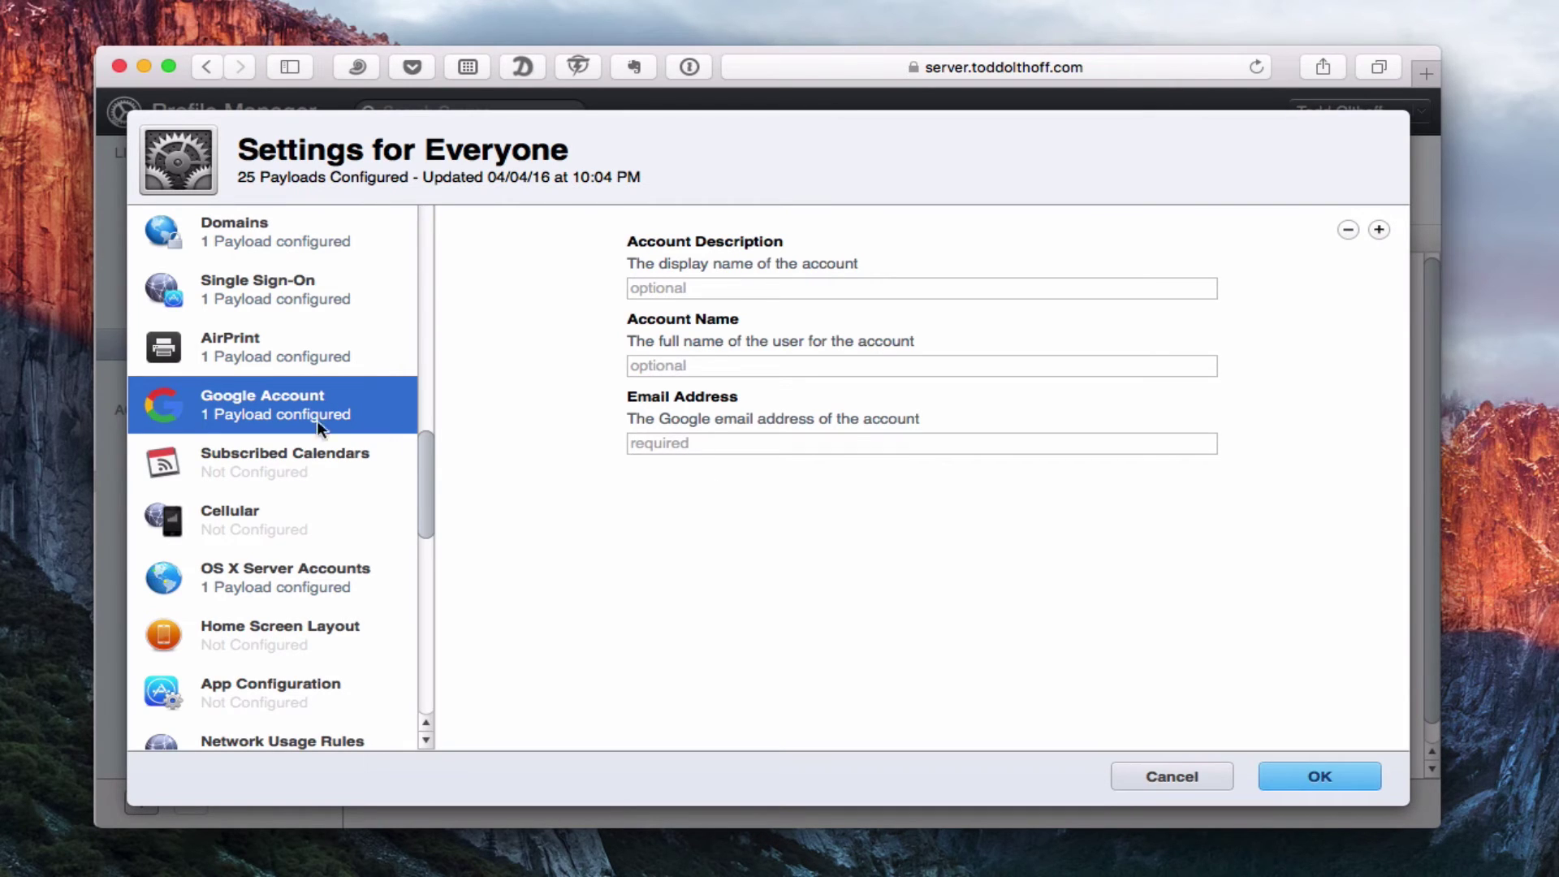
click(250, 456)
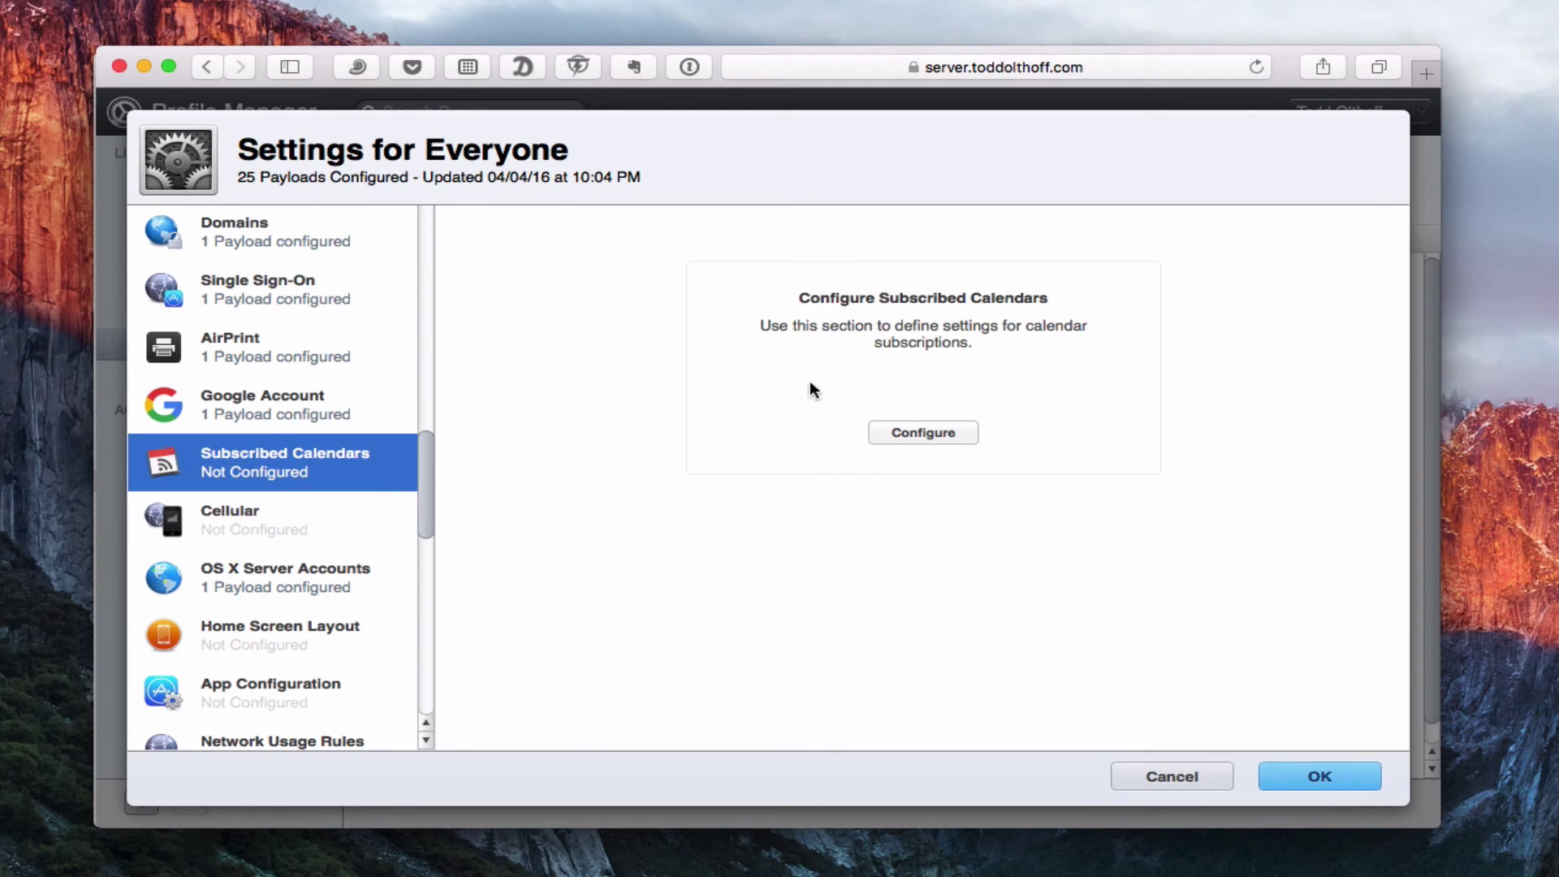
click(895, 430)
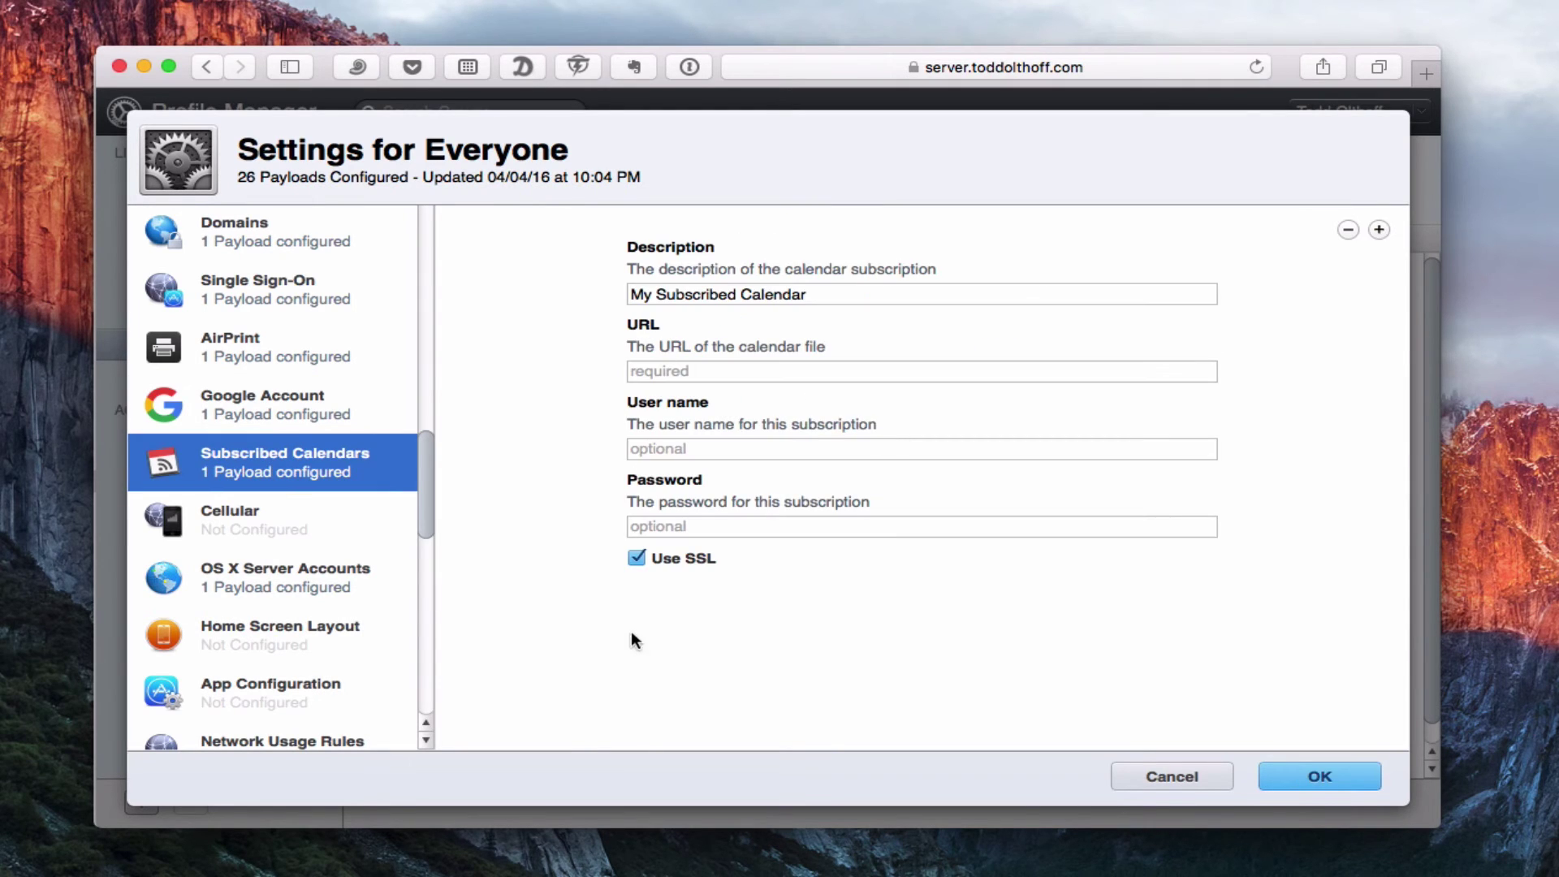
Add a Cellular payload, keeping Default APN as the APN type.
click(227, 526)
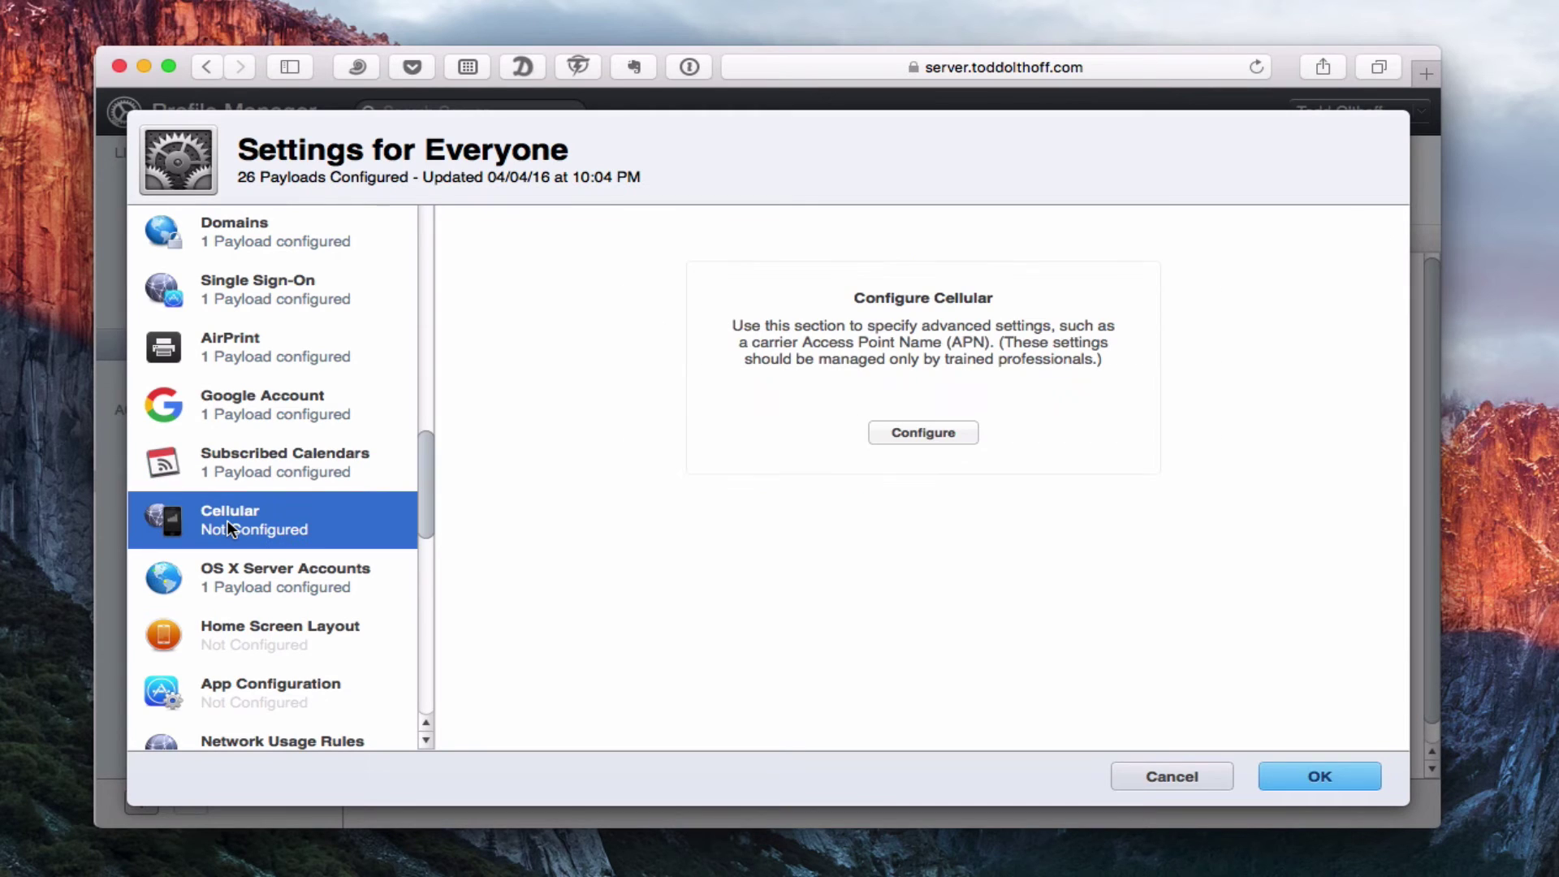
click(928, 431)
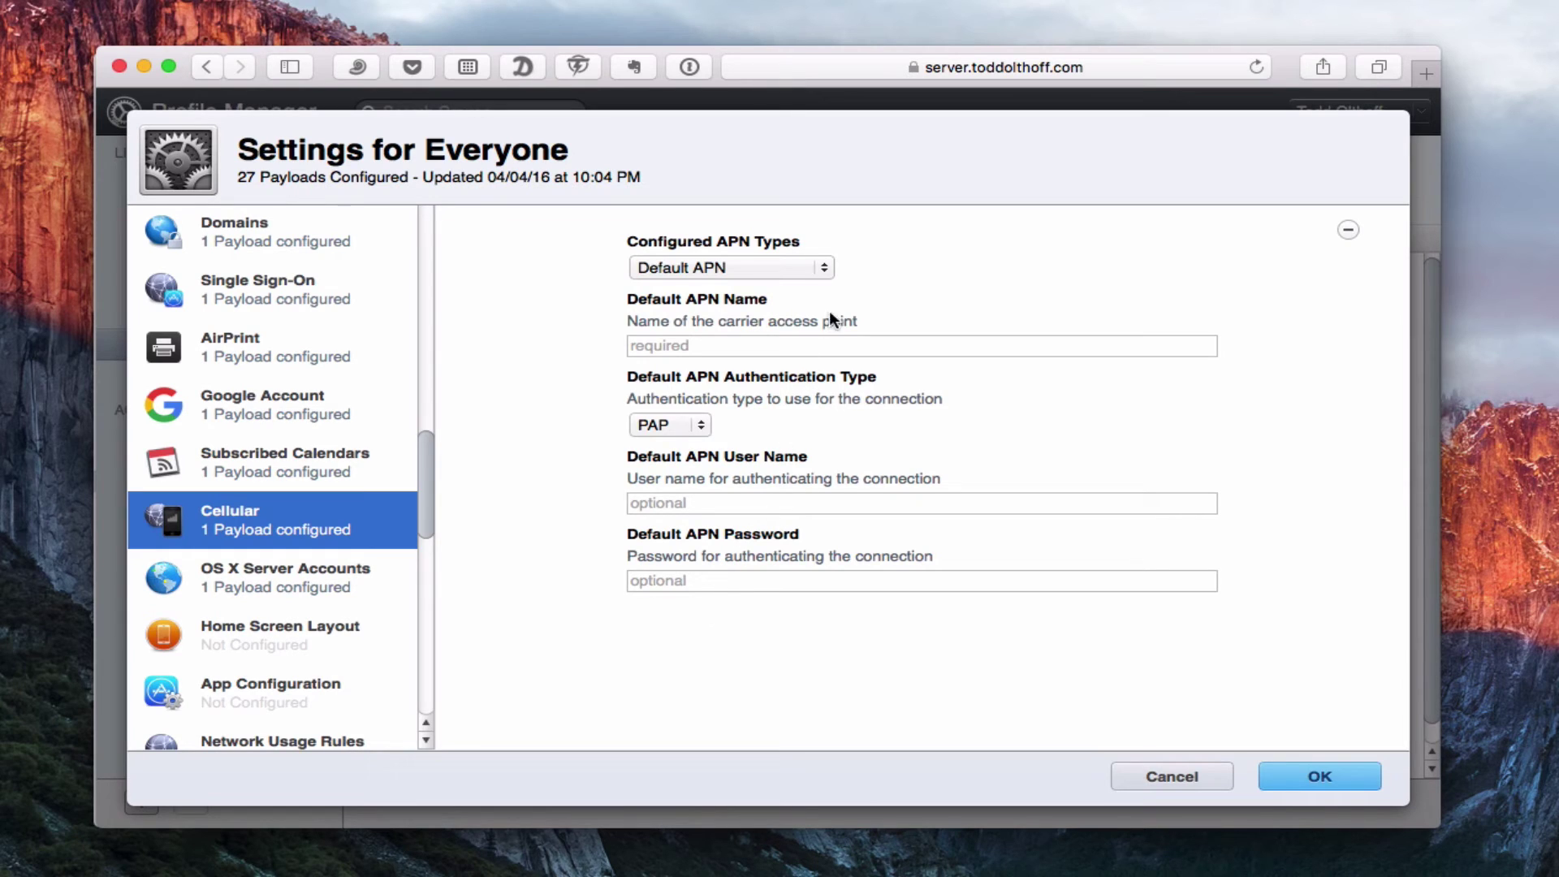
click(828, 267)
click(895, 270)
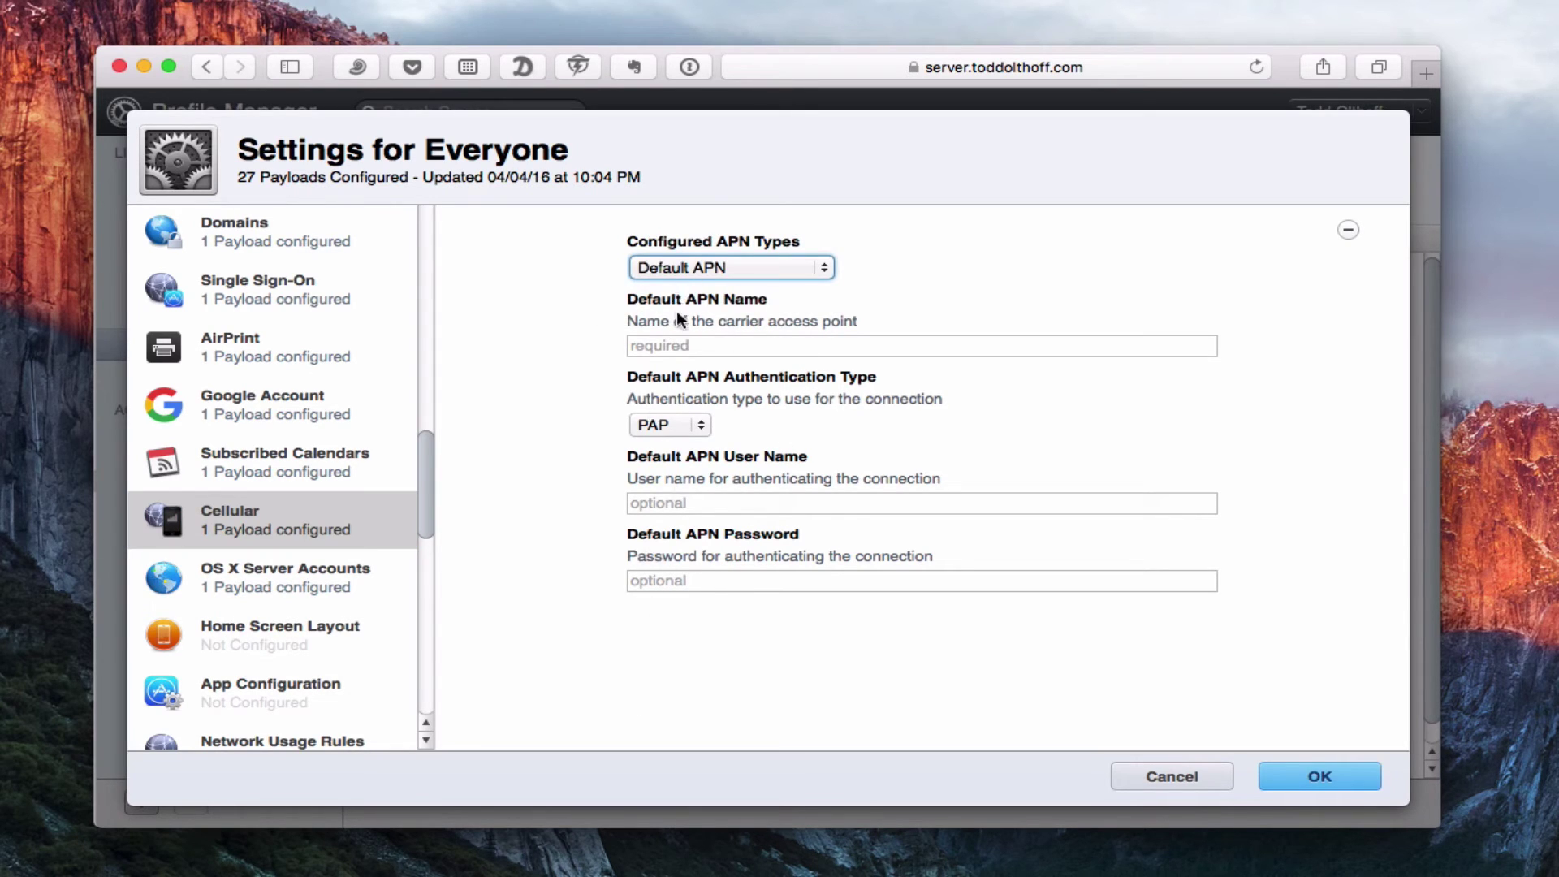
click(261, 583)
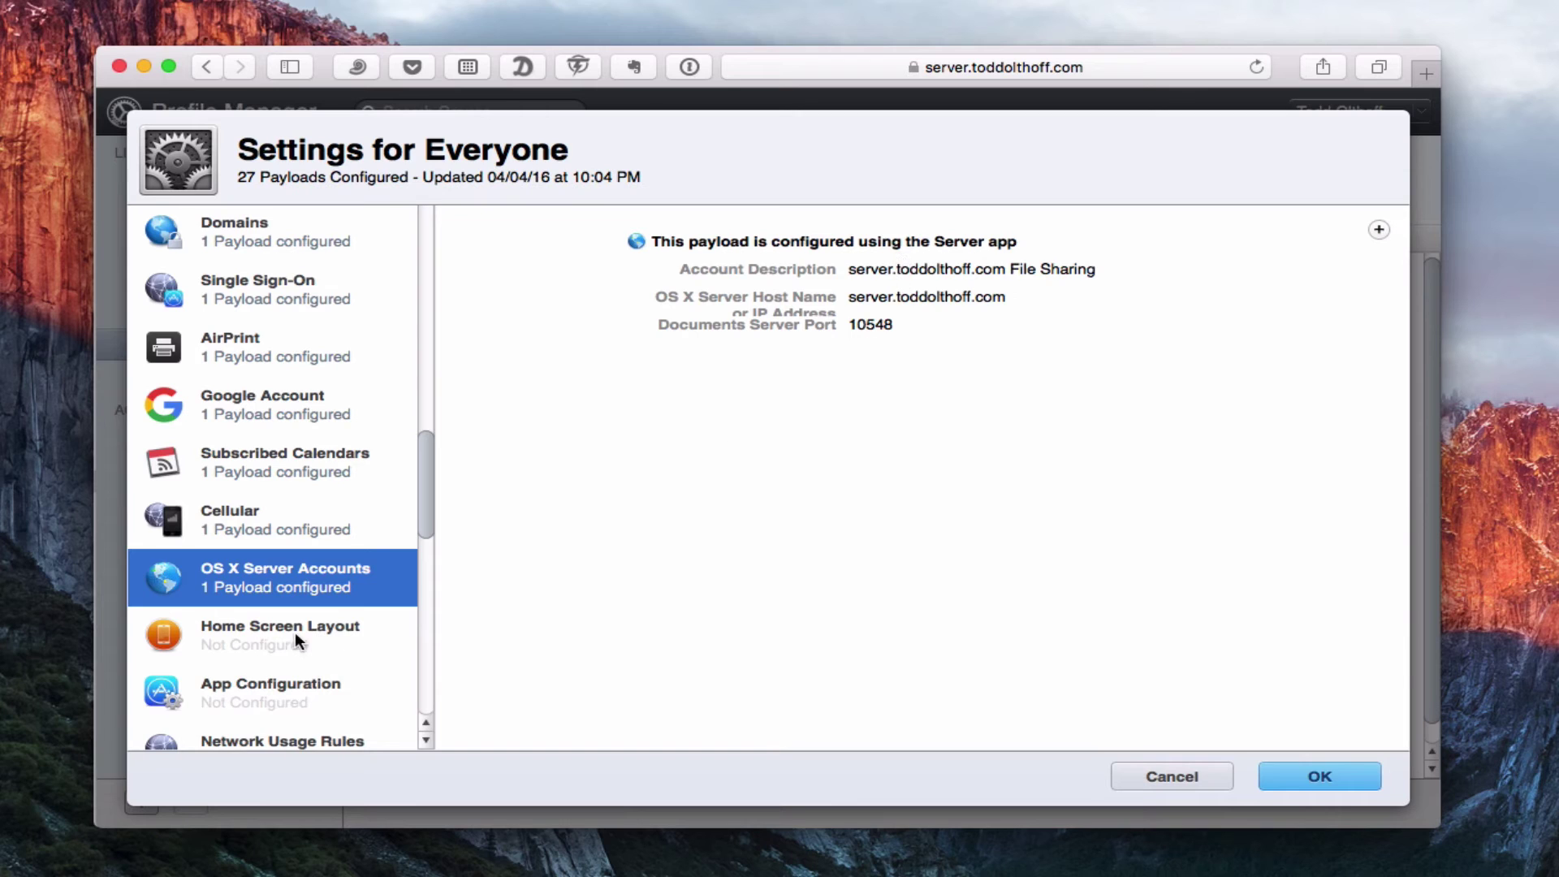
Add Home Screen Layout and App Configuration payloads, leaving the Bundle ID blank.
click(240, 628)
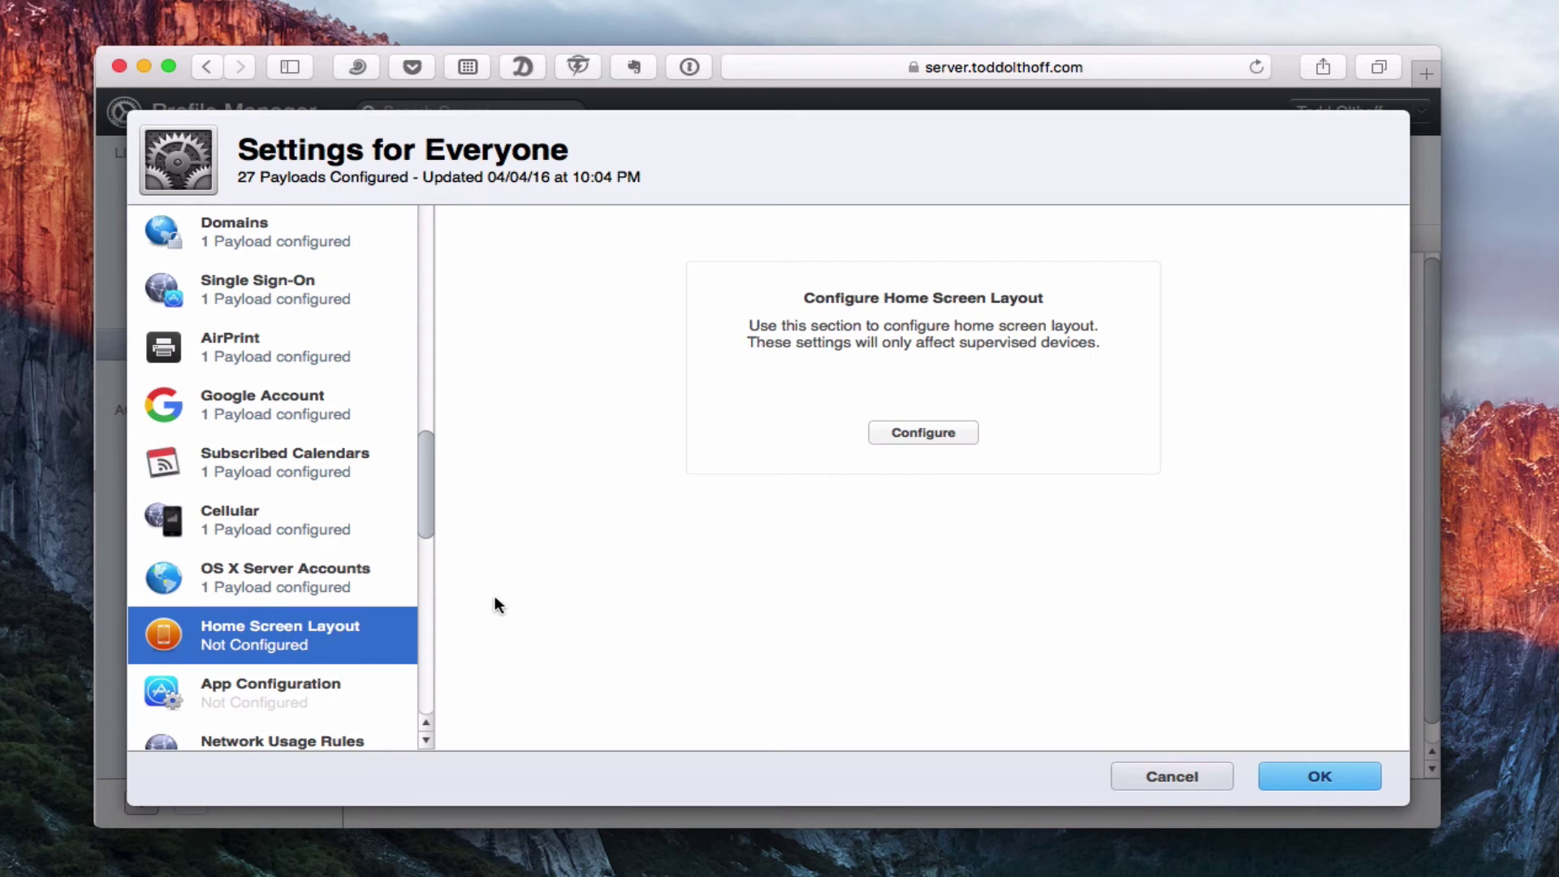
click(904, 438)
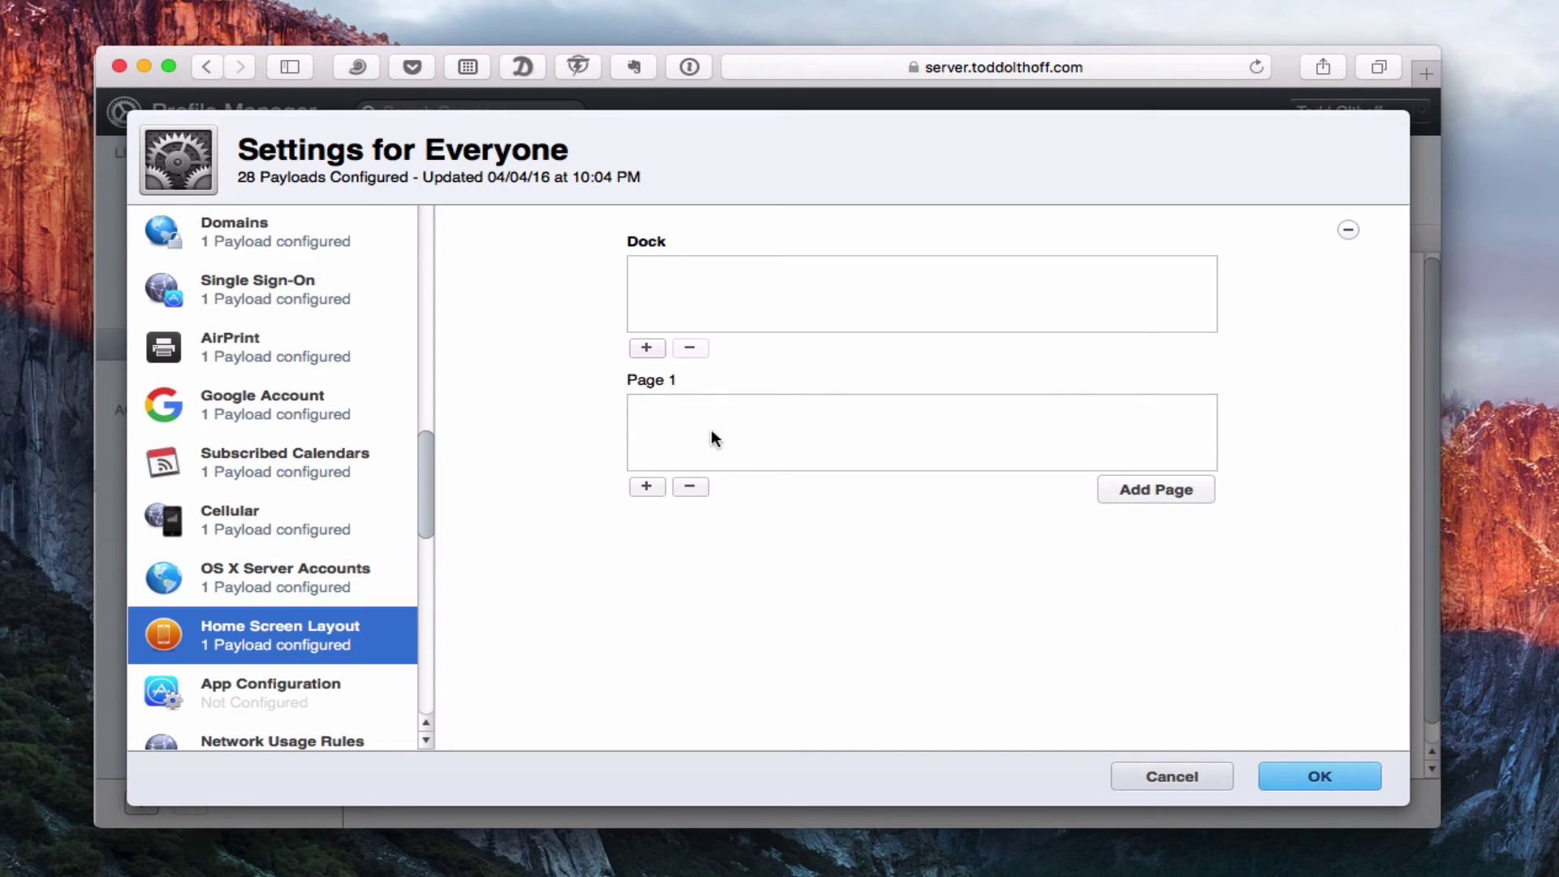
scroll(294, 546, down, 3)
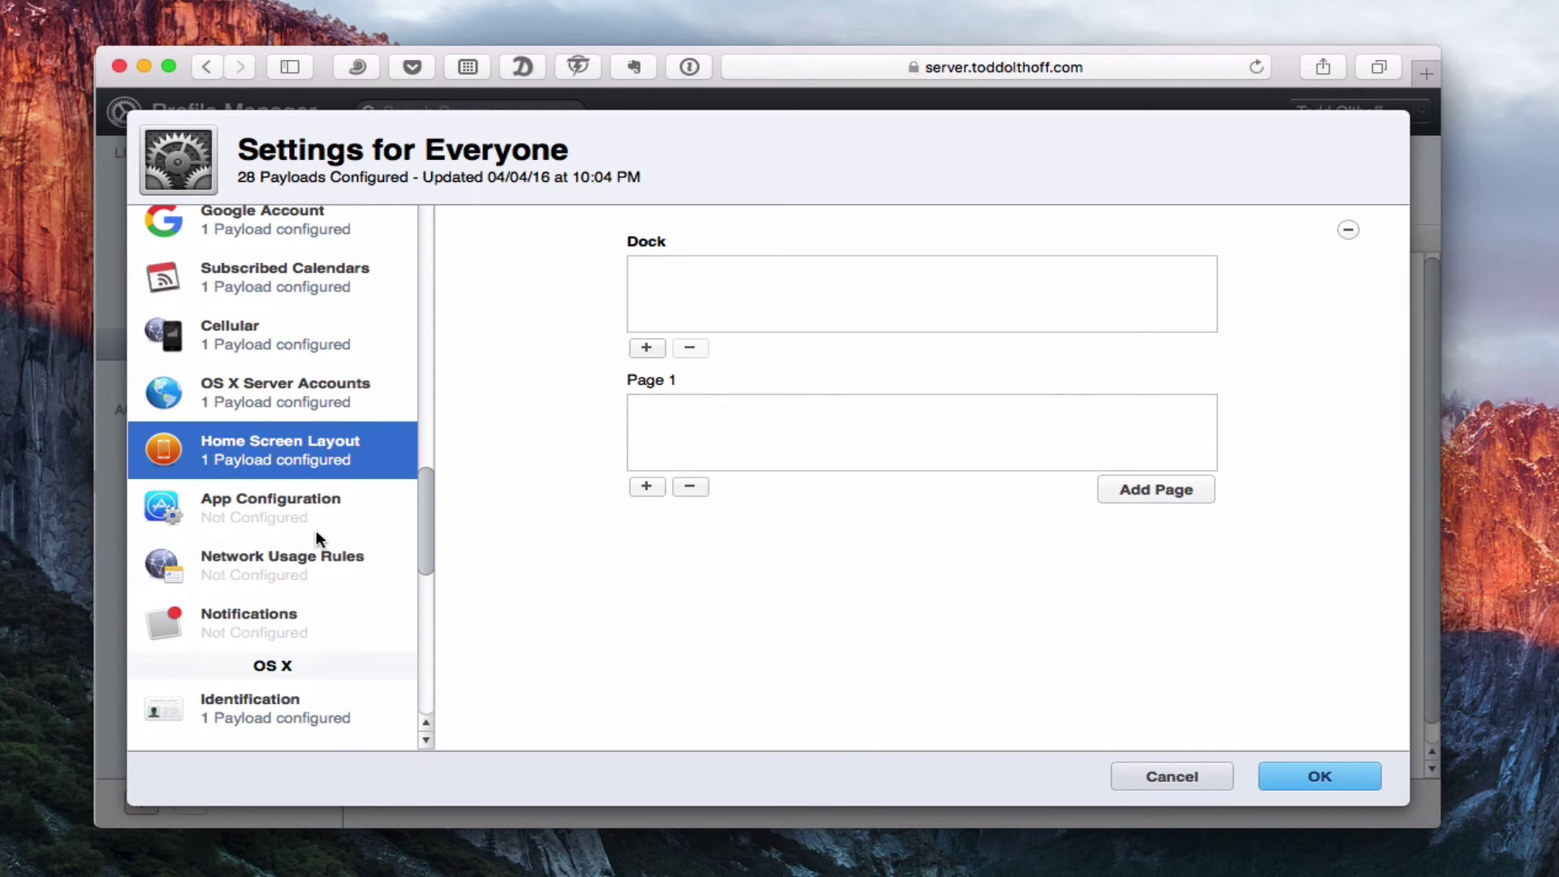
click(265, 515)
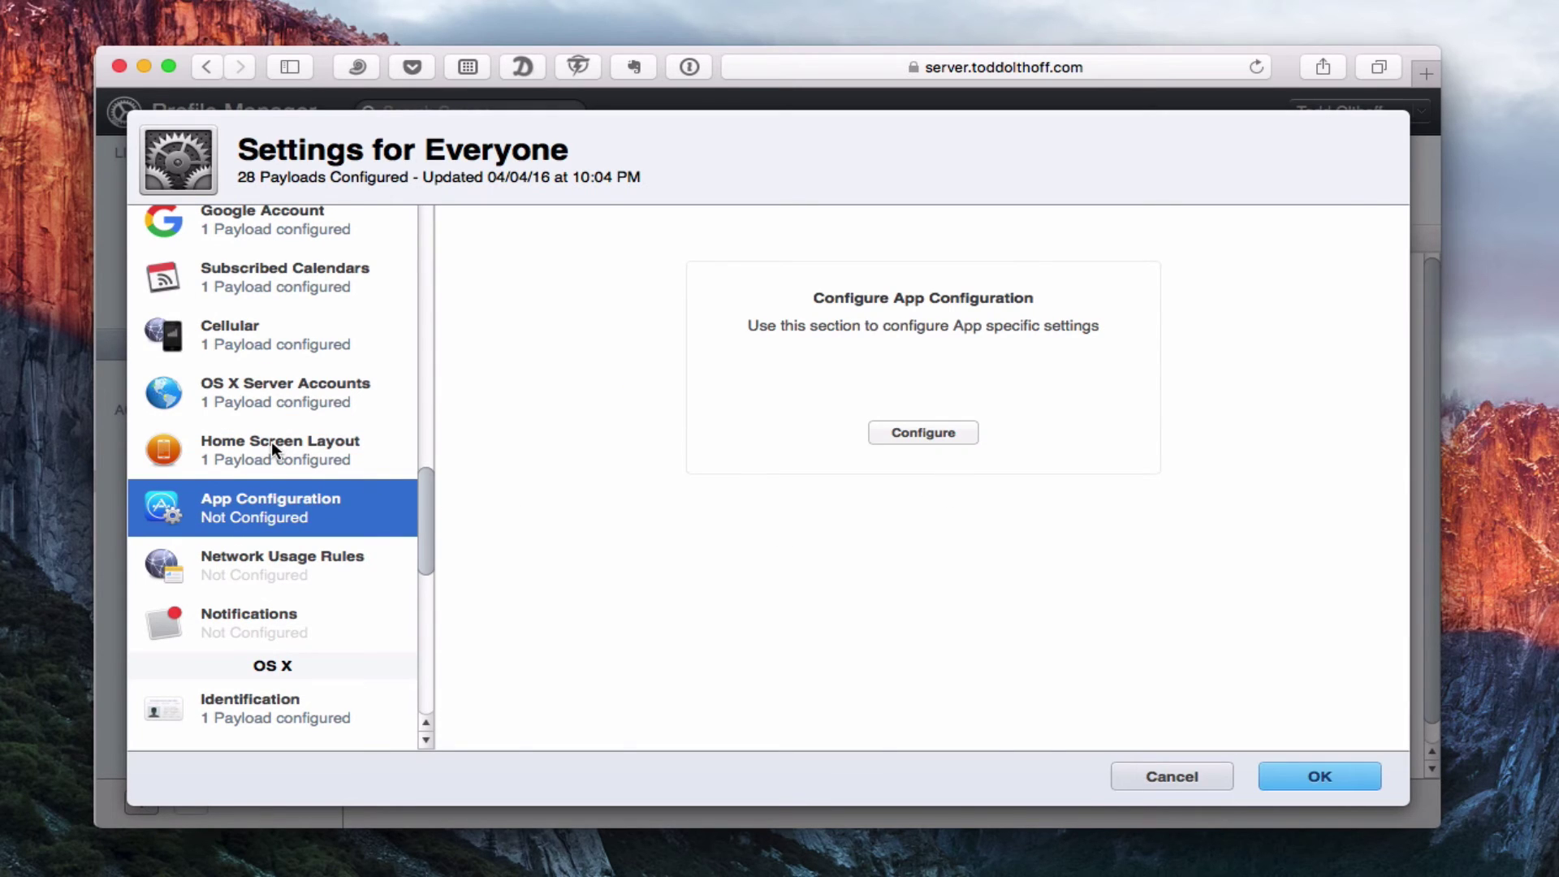
click(904, 431)
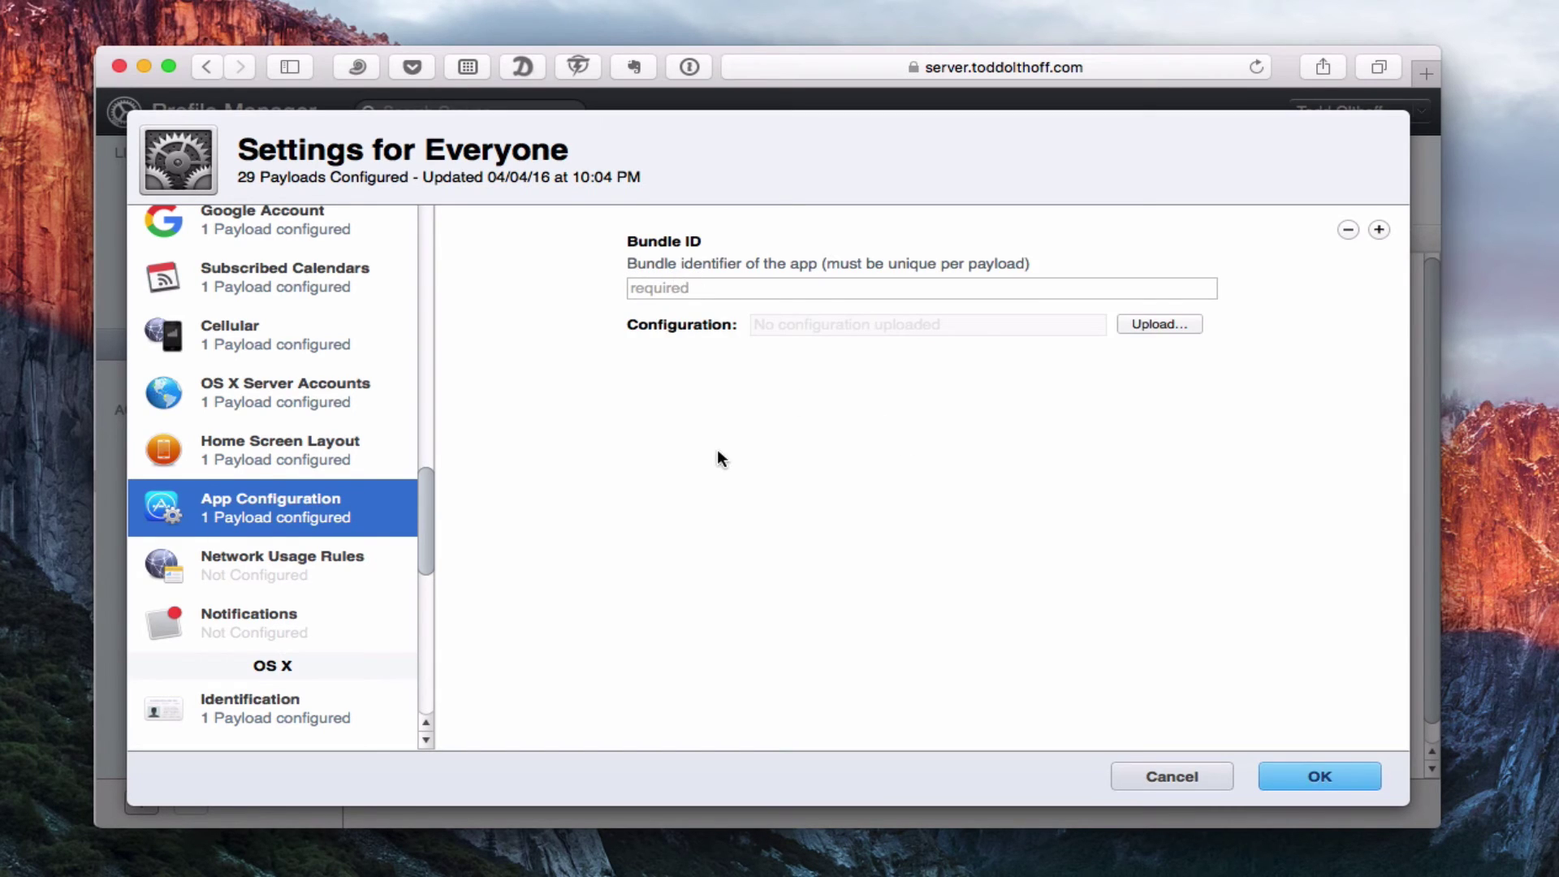
Add a Network Usage Rules payload allowing cellular data and roaming for com.mycompany.* apps.
click(280, 566)
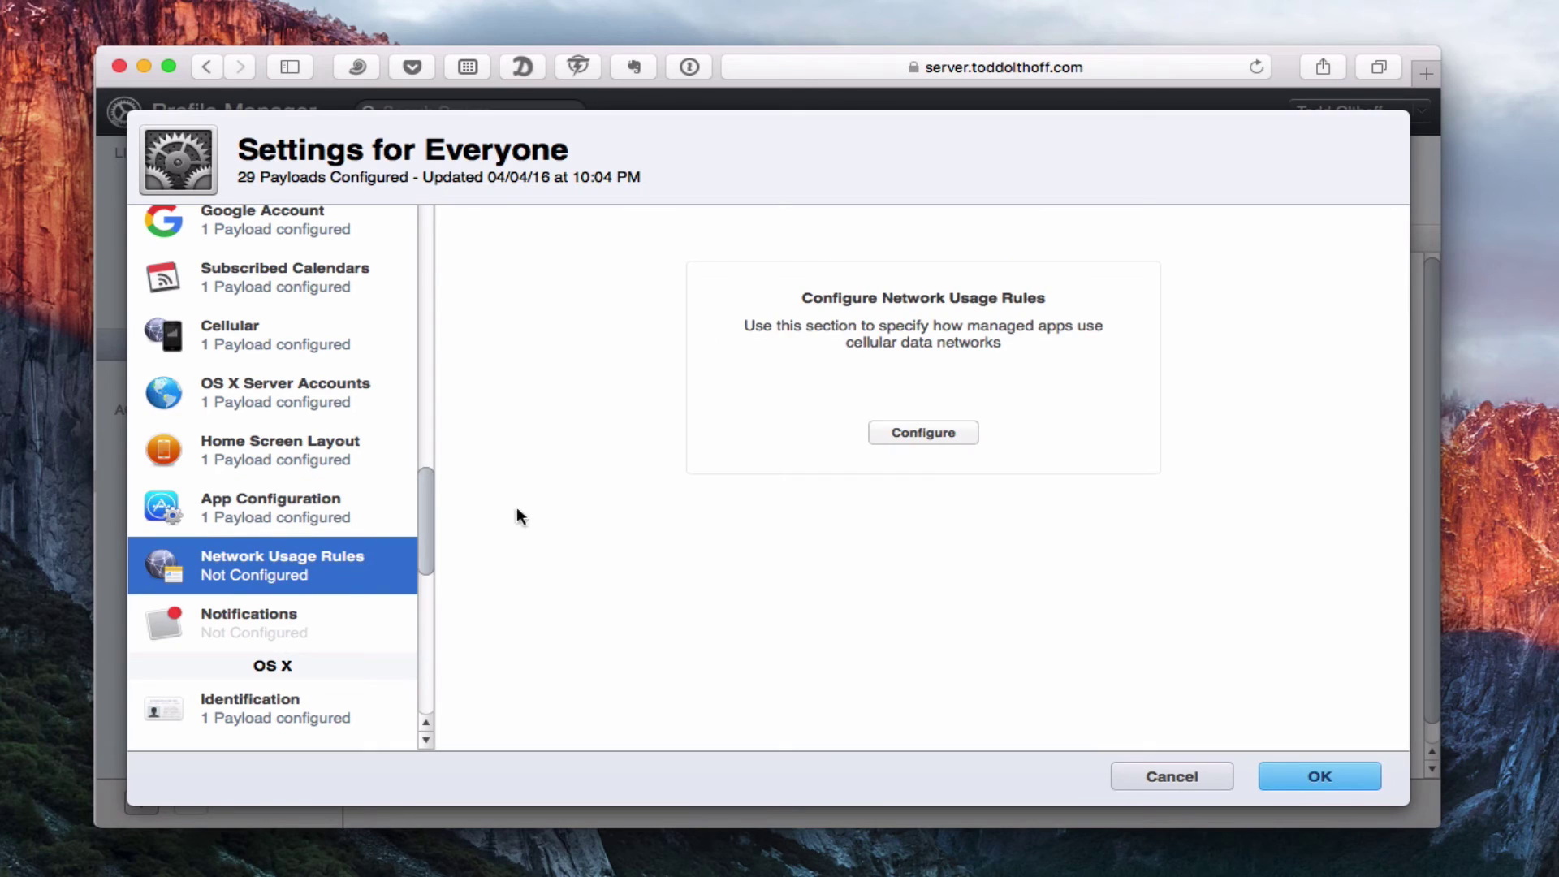
click(924, 435)
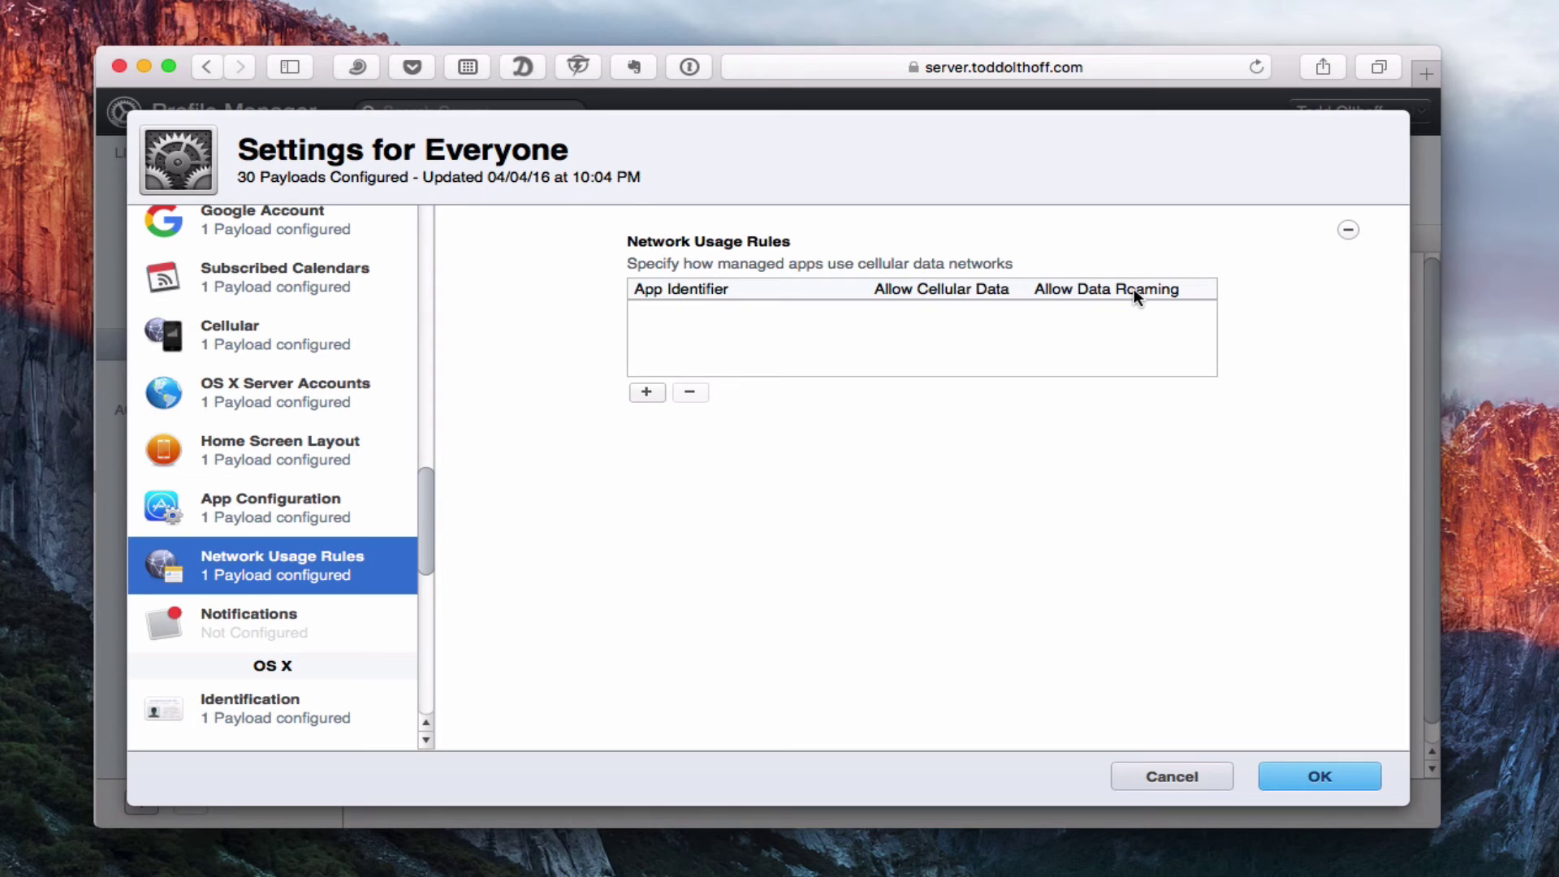
click(641, 390)
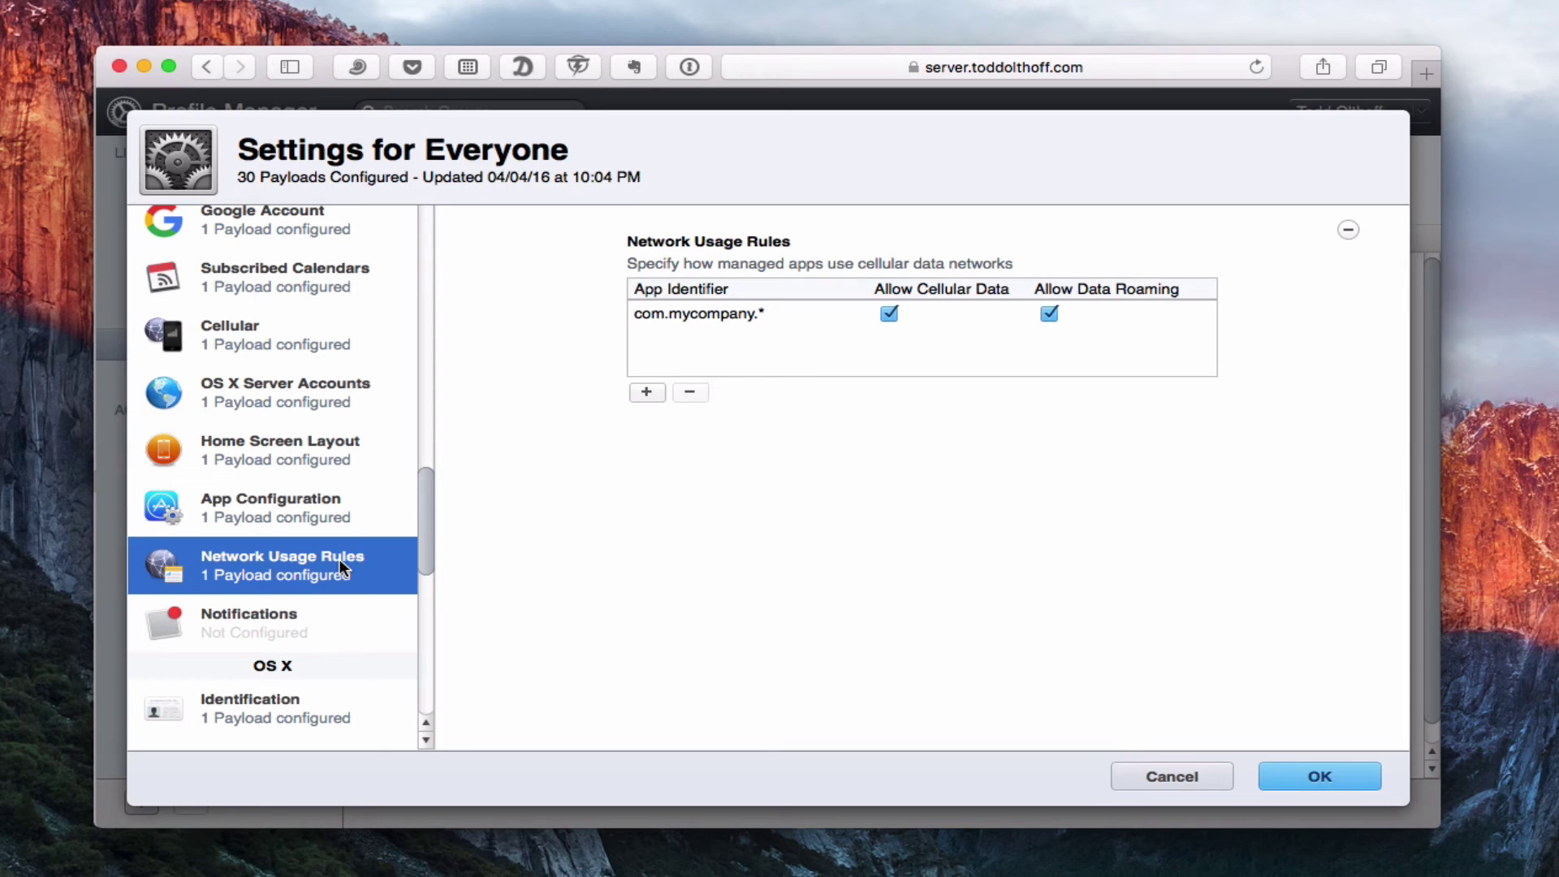
Add an empty Notifications payload to the Everyone settings.
scroll(339, 558, down, 2)
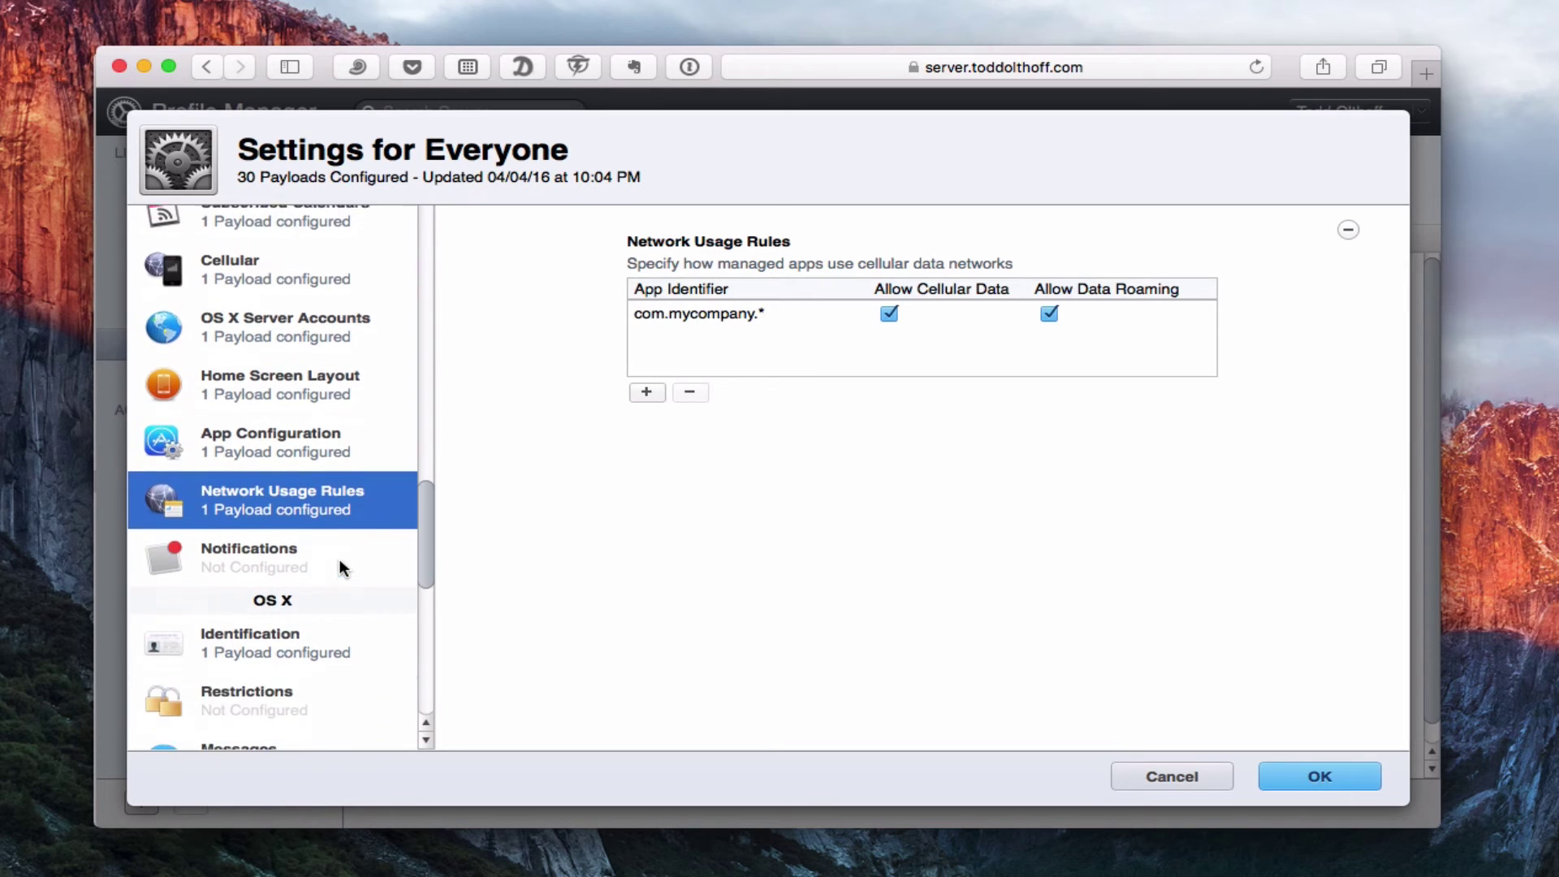
scroll(334, 485, down, 2)
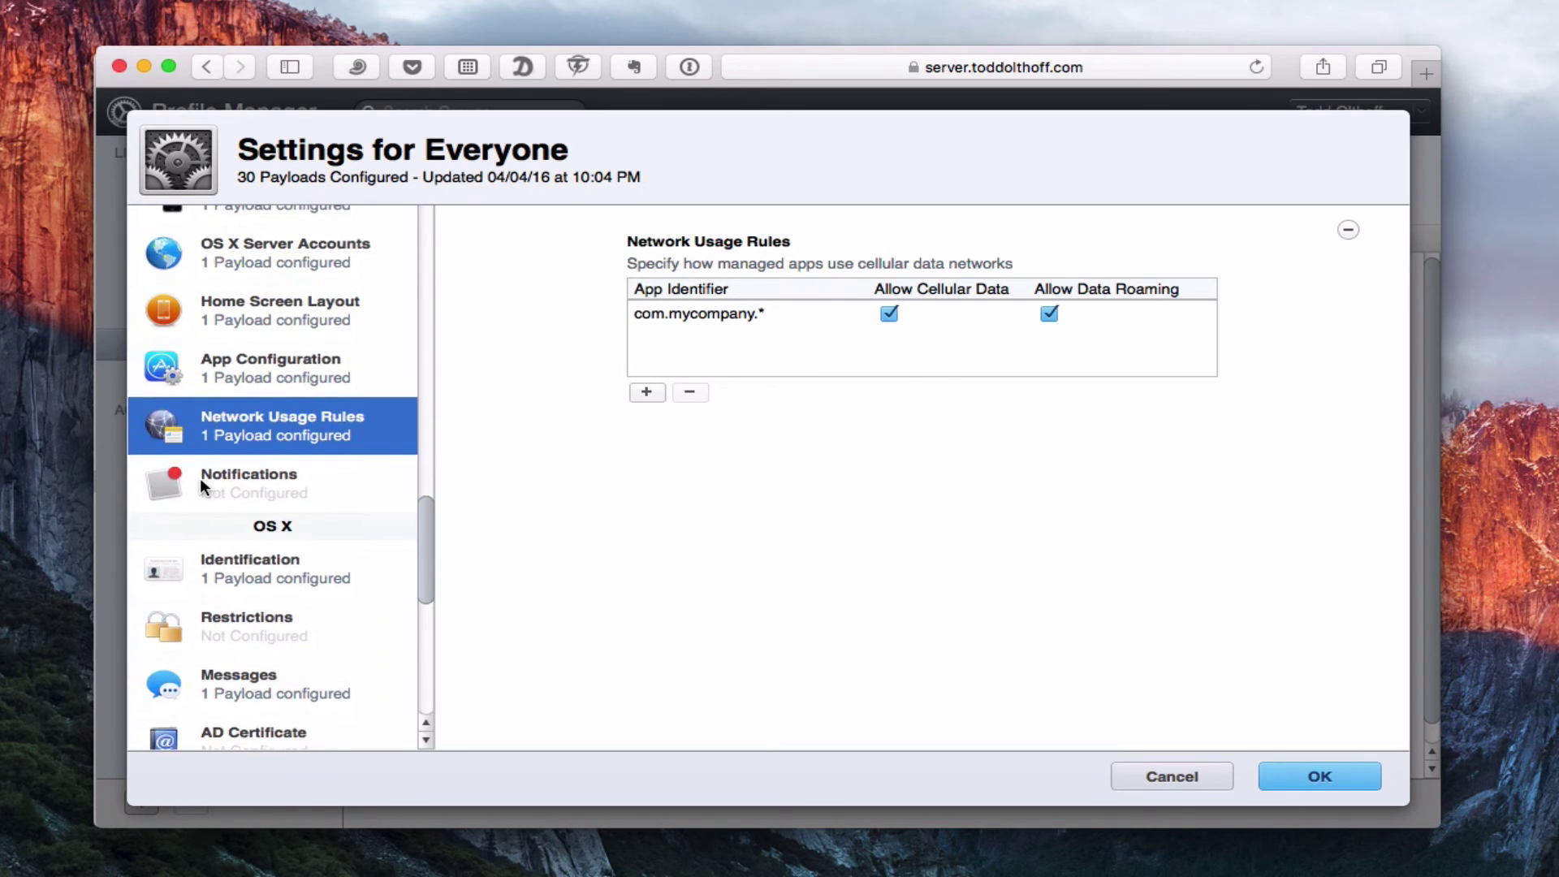
click(199, 478)
click(906, 431)
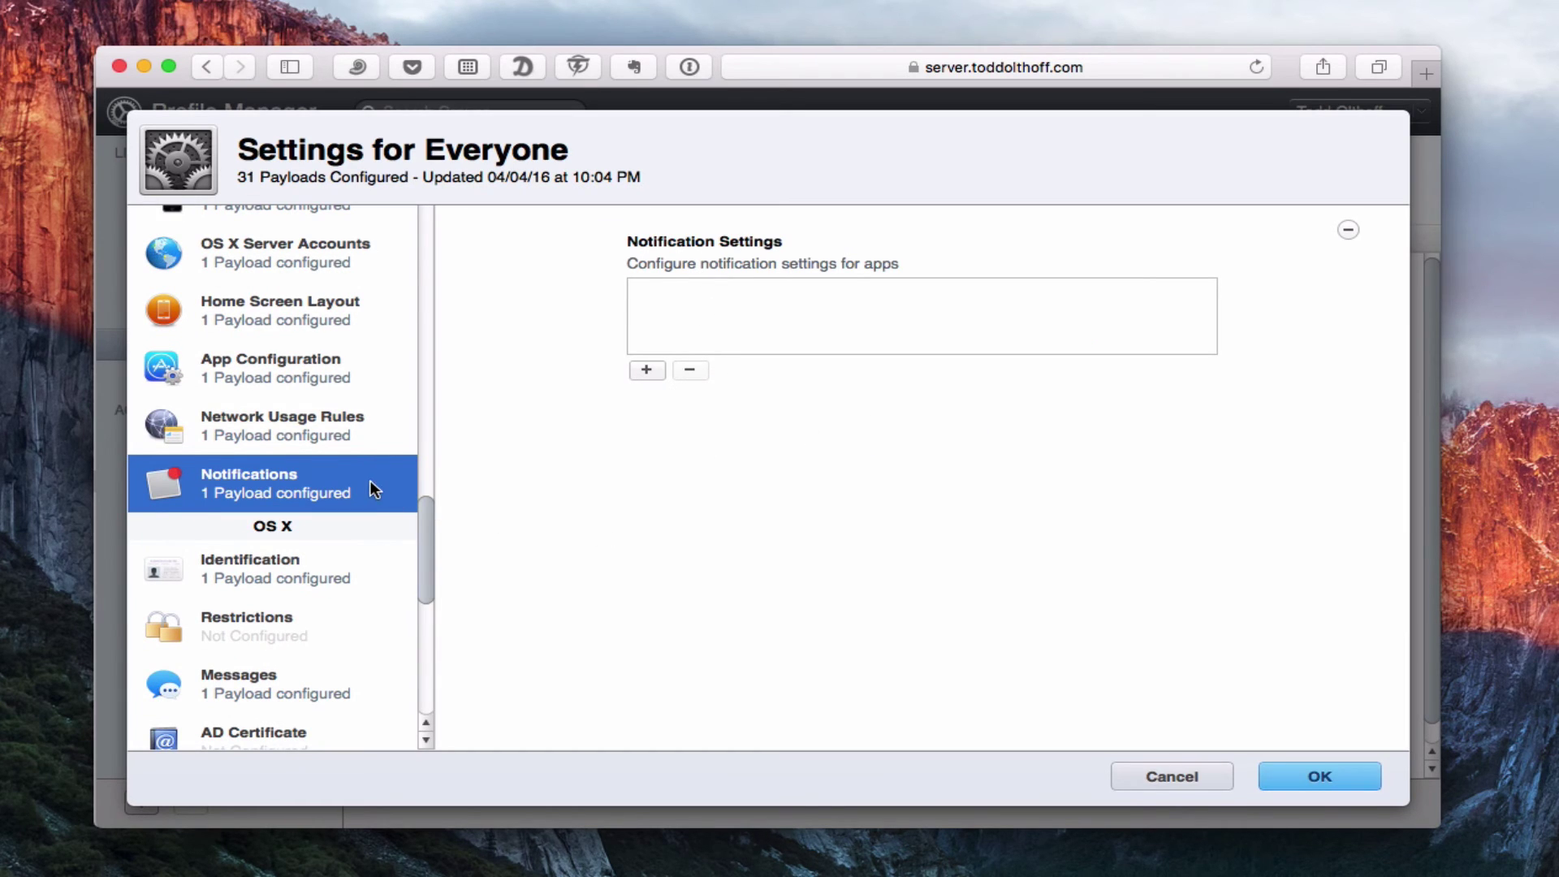
scroll(370, 482, down, 6)
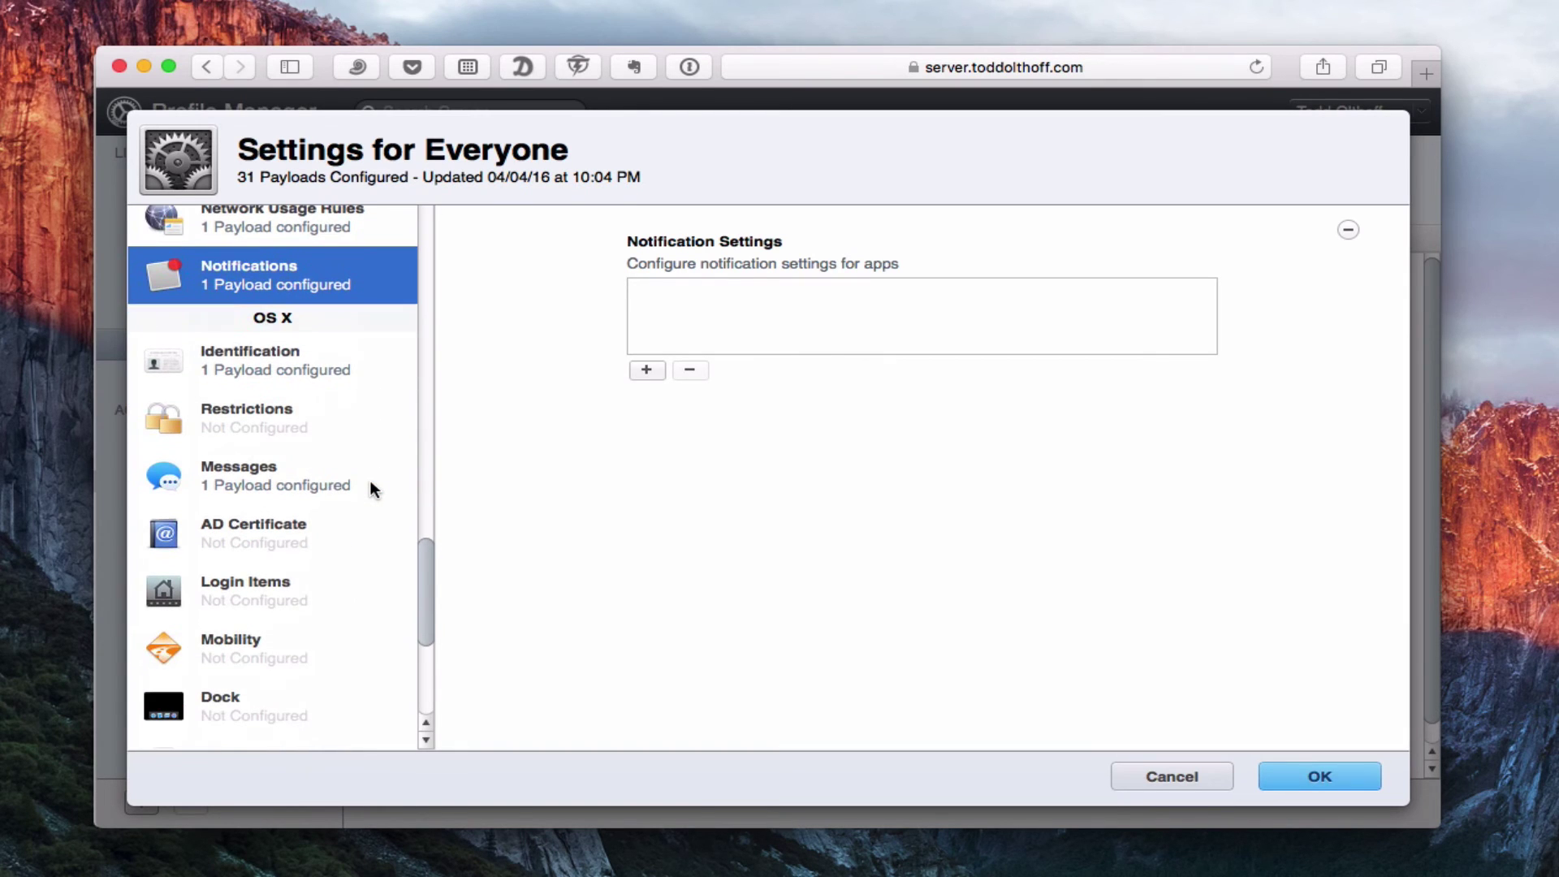
scroll(372, 488, down, 2)
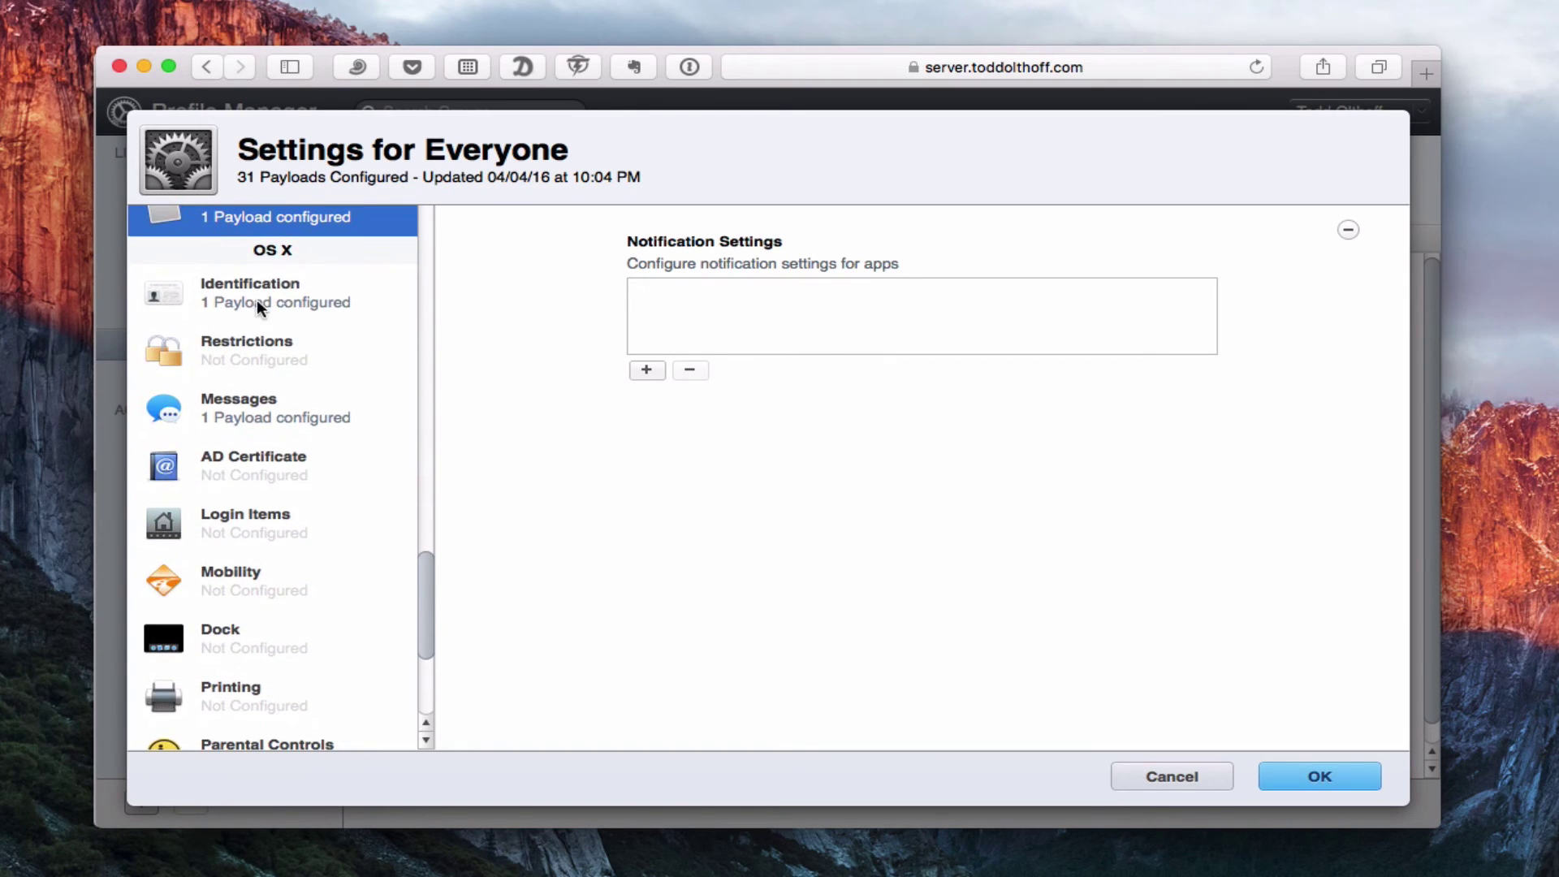
Add a Restrictions payload with default settings and look through its Preferences tab.
click(232, 348)
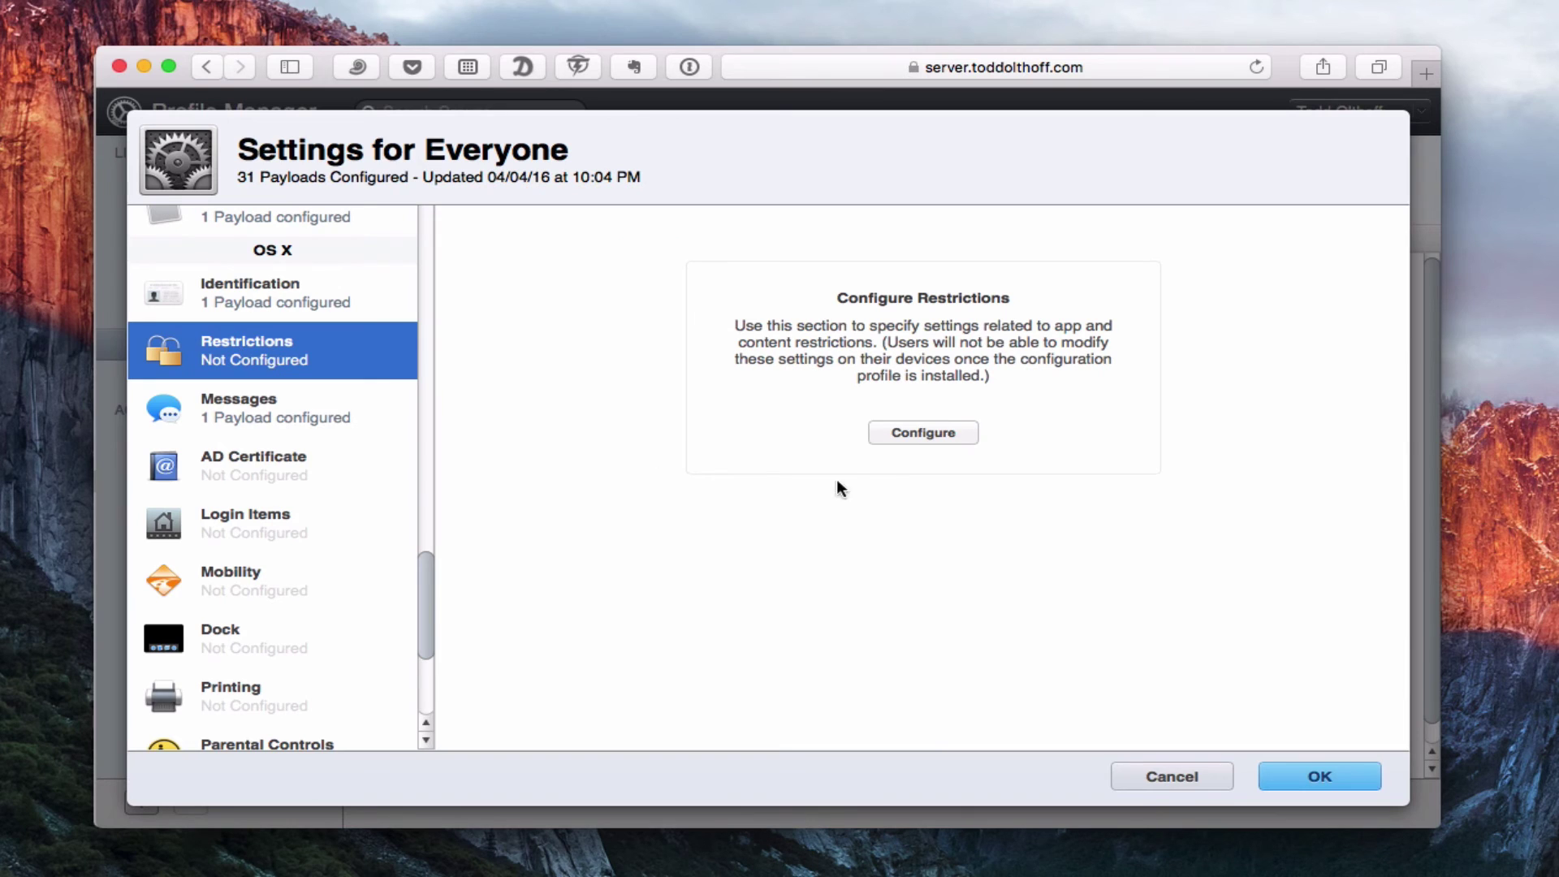
click(913, 422)
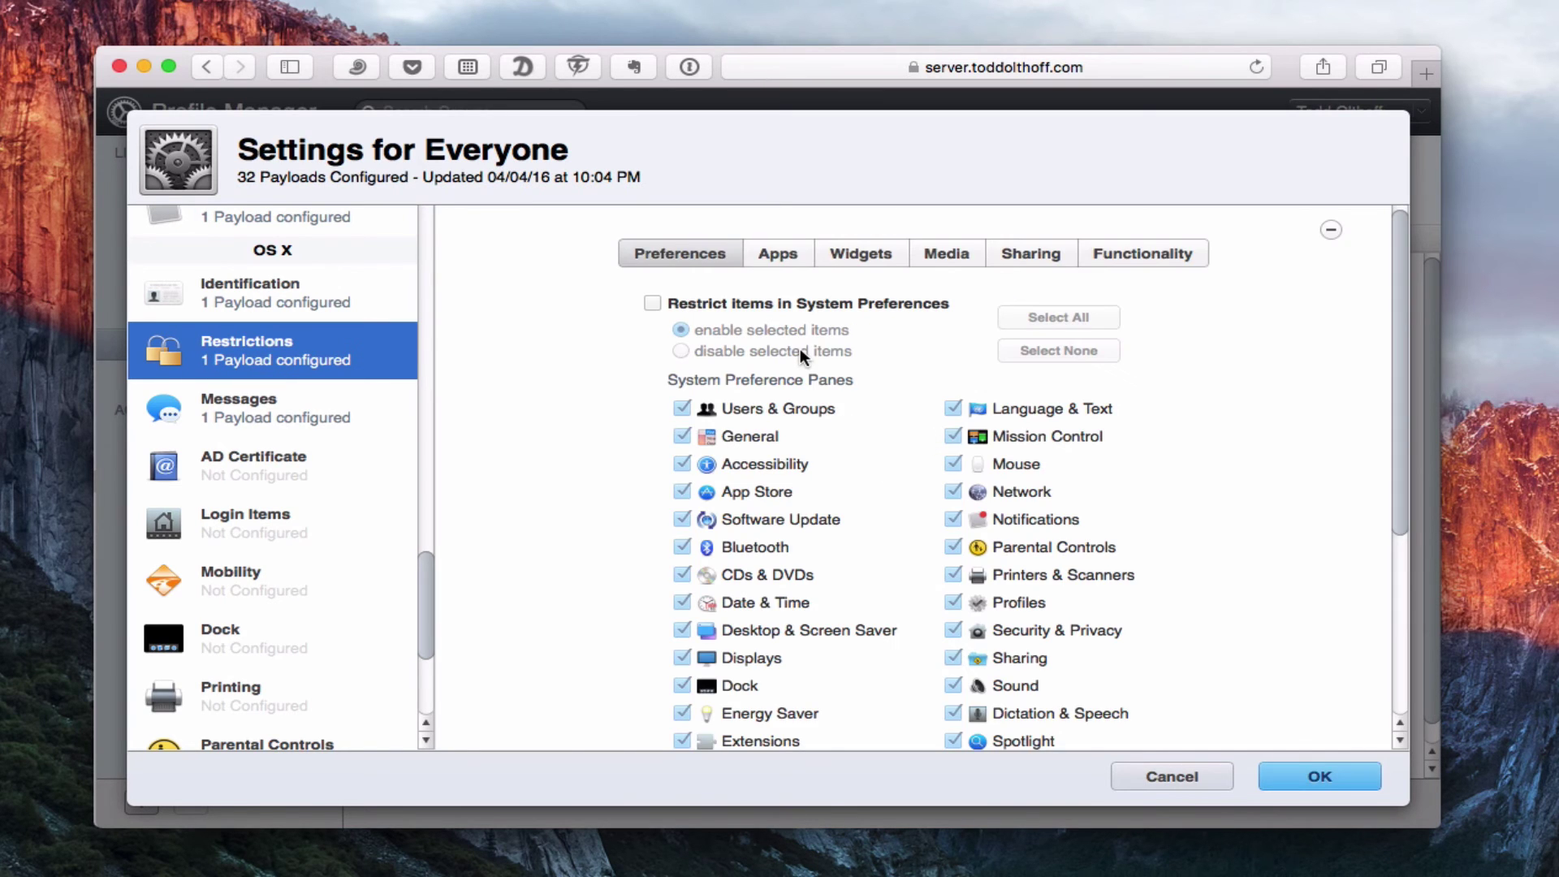
scroll(801, 351, down, 5)
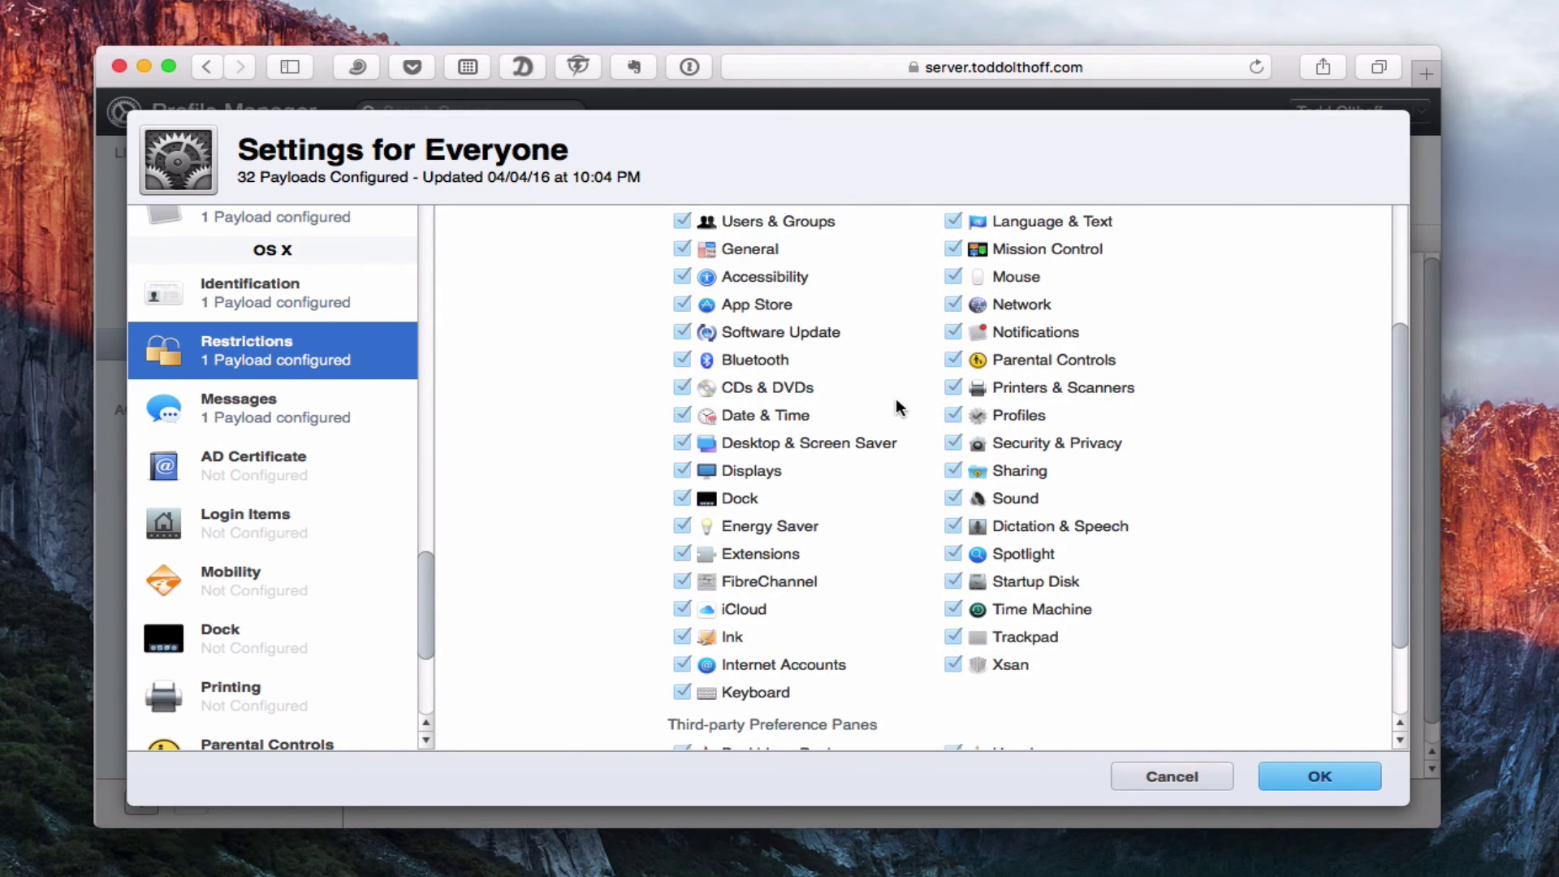
scroll(895, 398, down, 3)
scroll(895, 398, up, 8)
scroll(894, 397, down, 8)
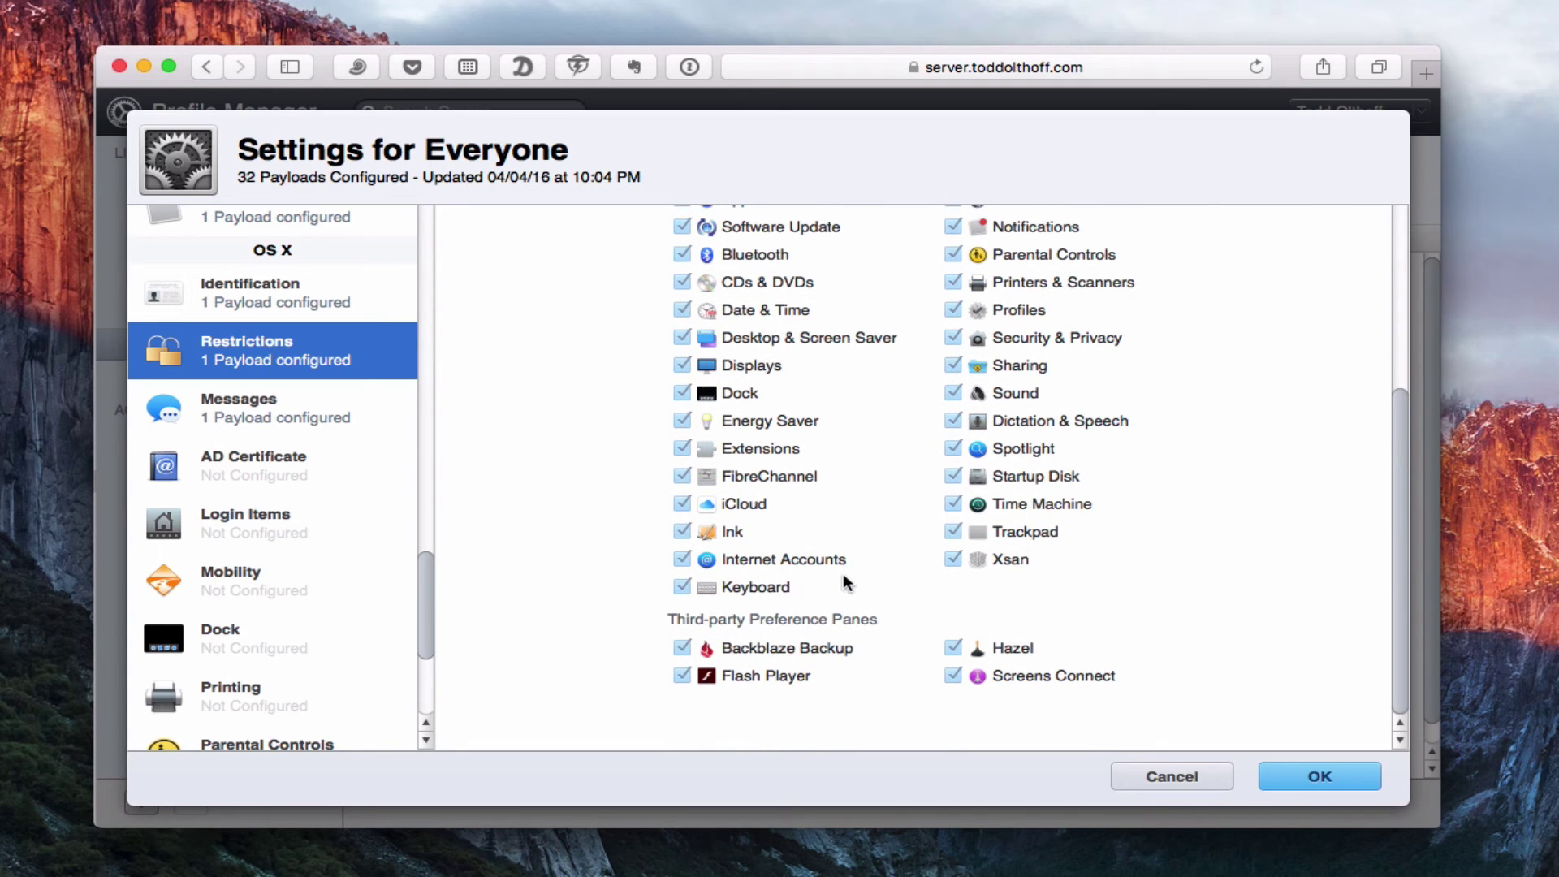
scroll(844, 576, up, 5)
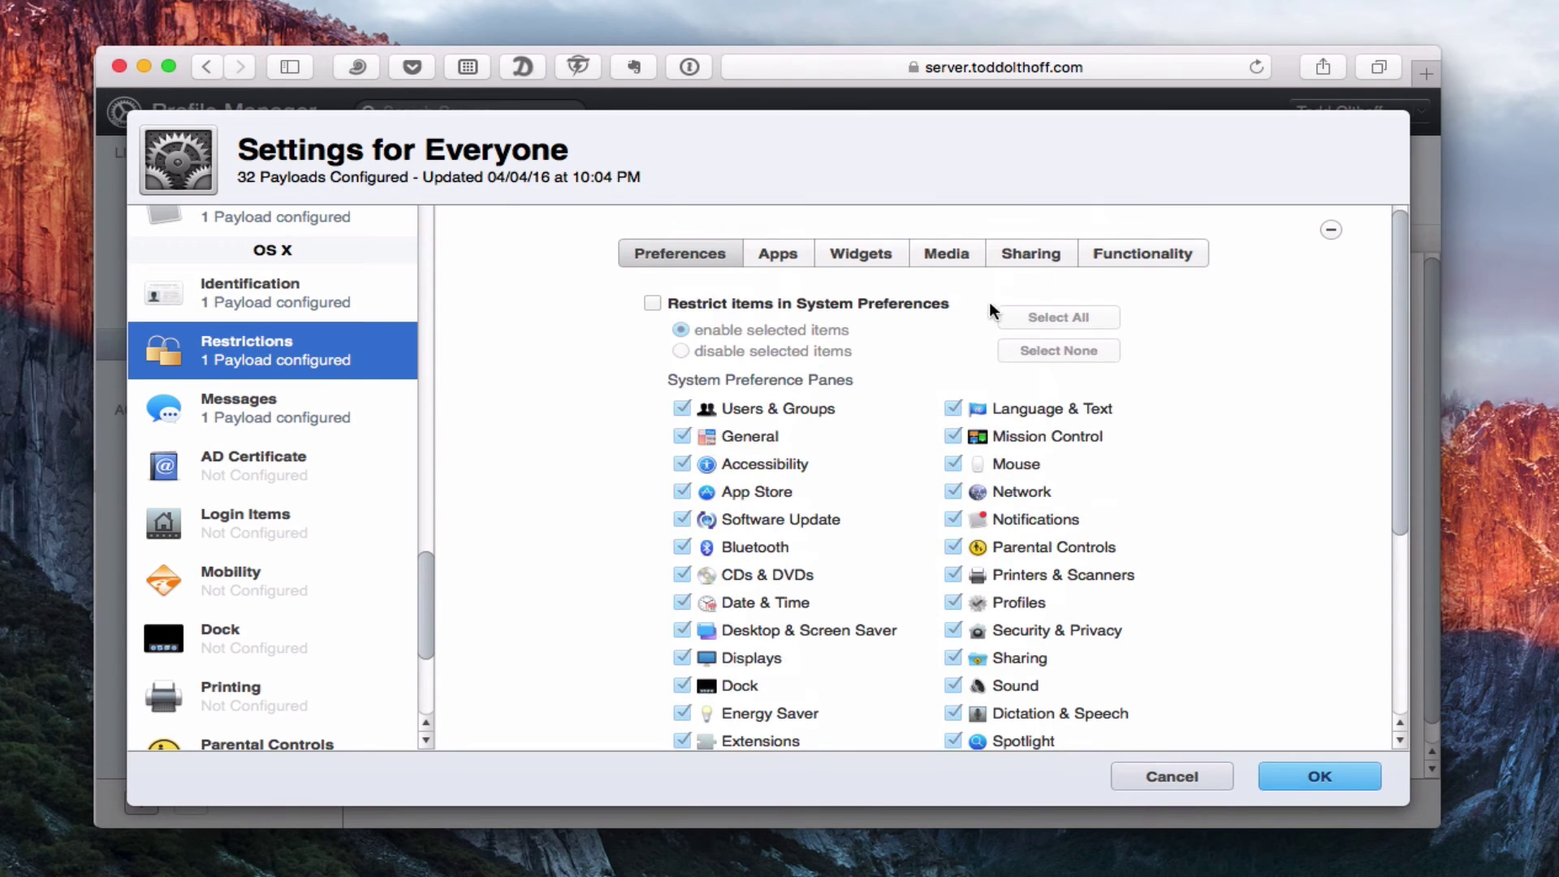
Review the Restrictions Apps, Widgets, Media, Sharing and Functionality tabs, leaving defaults unchanged.
click(770, 255)
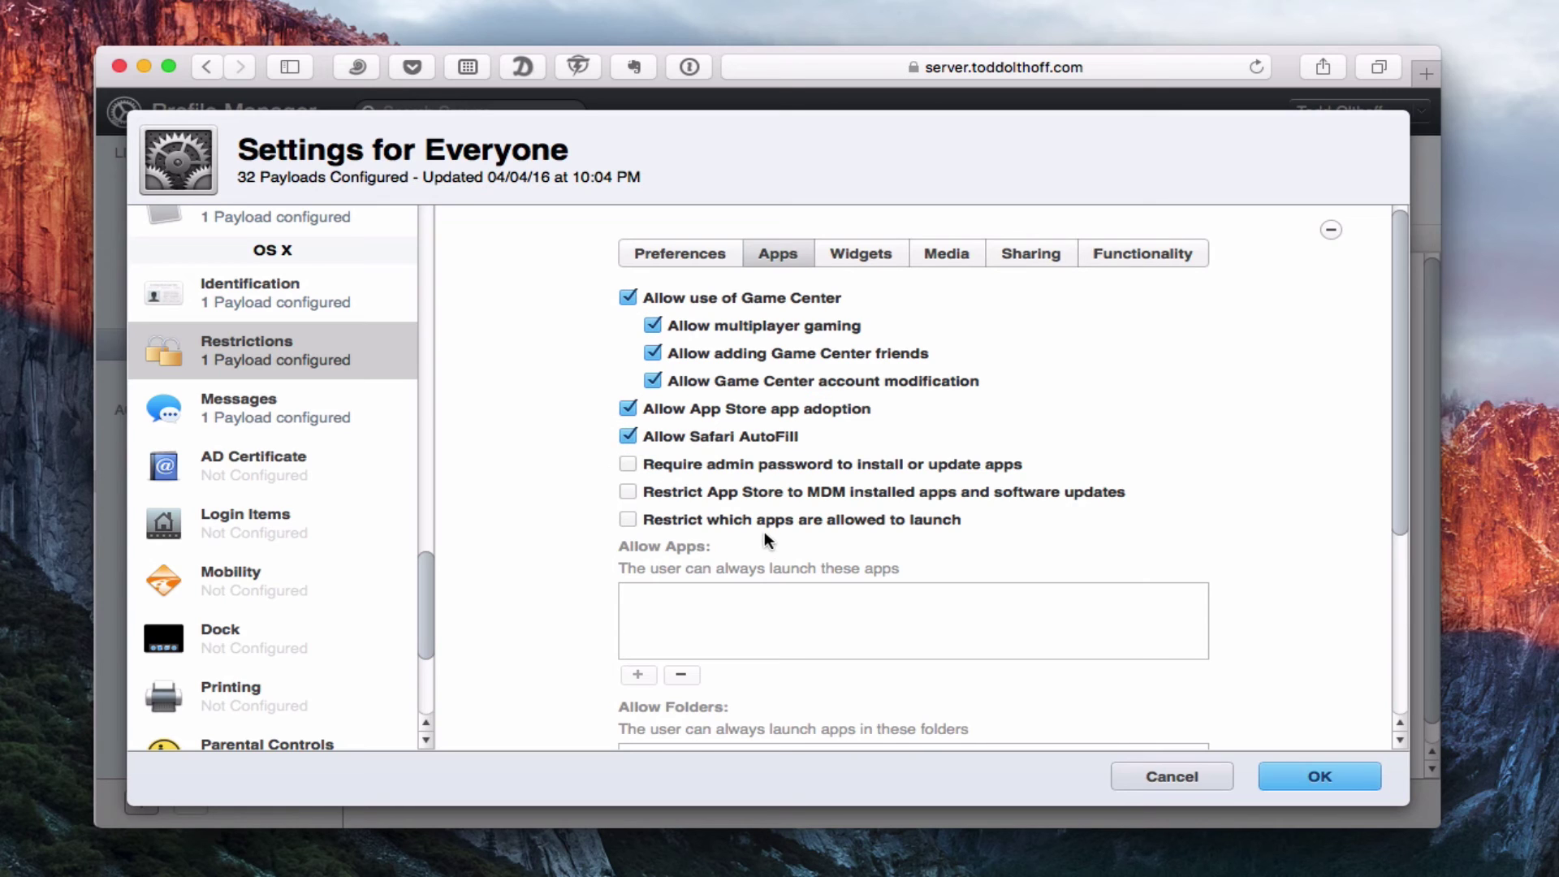
scroll(764, 532, down, 3)
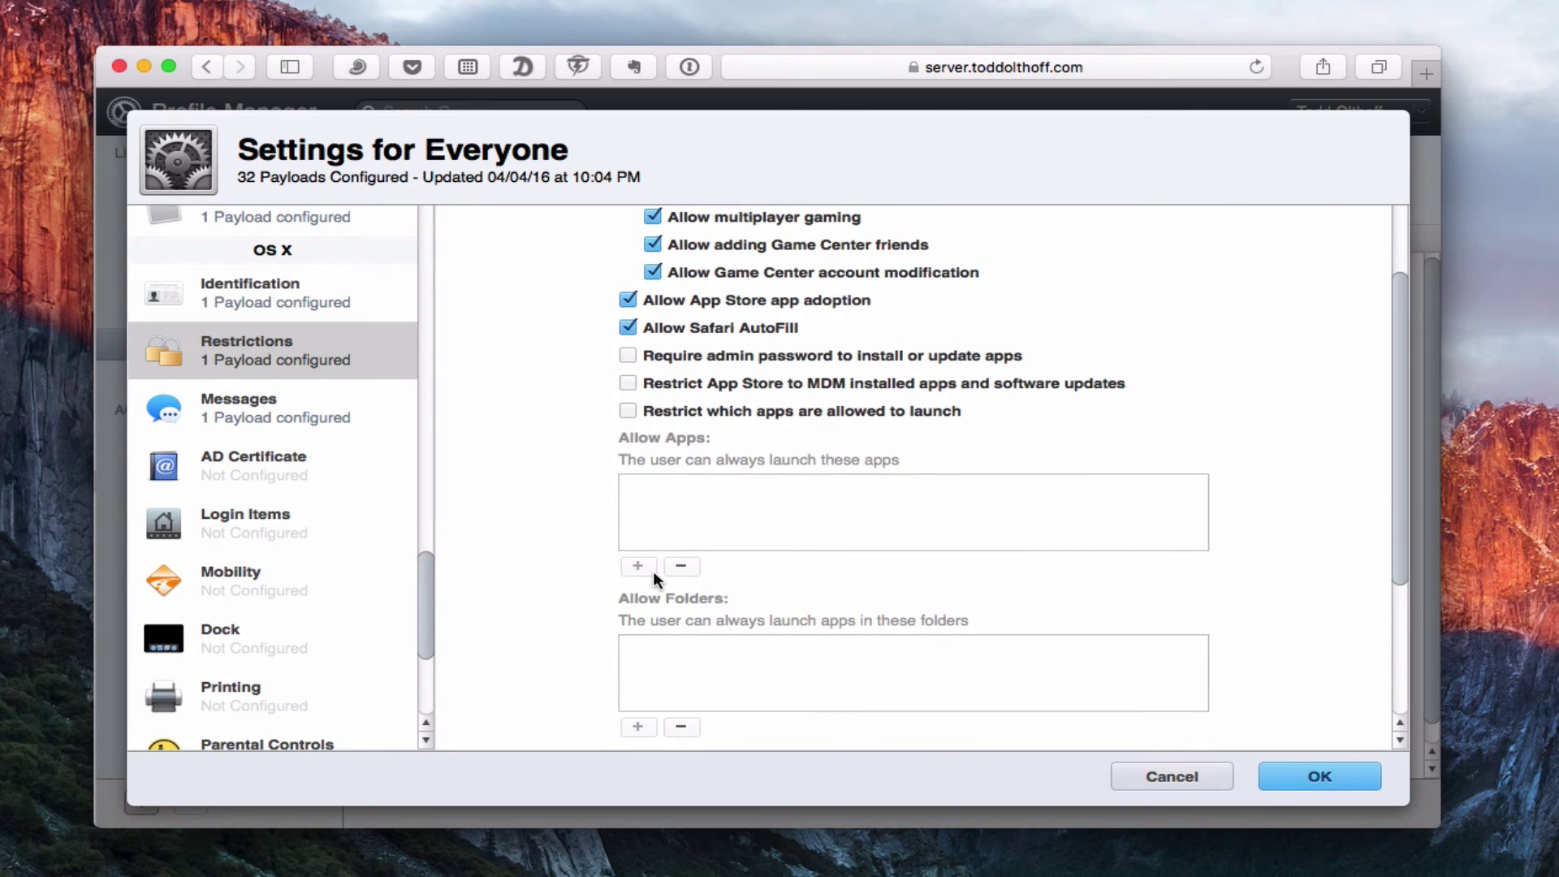
scroll(709, 690, down, 6)
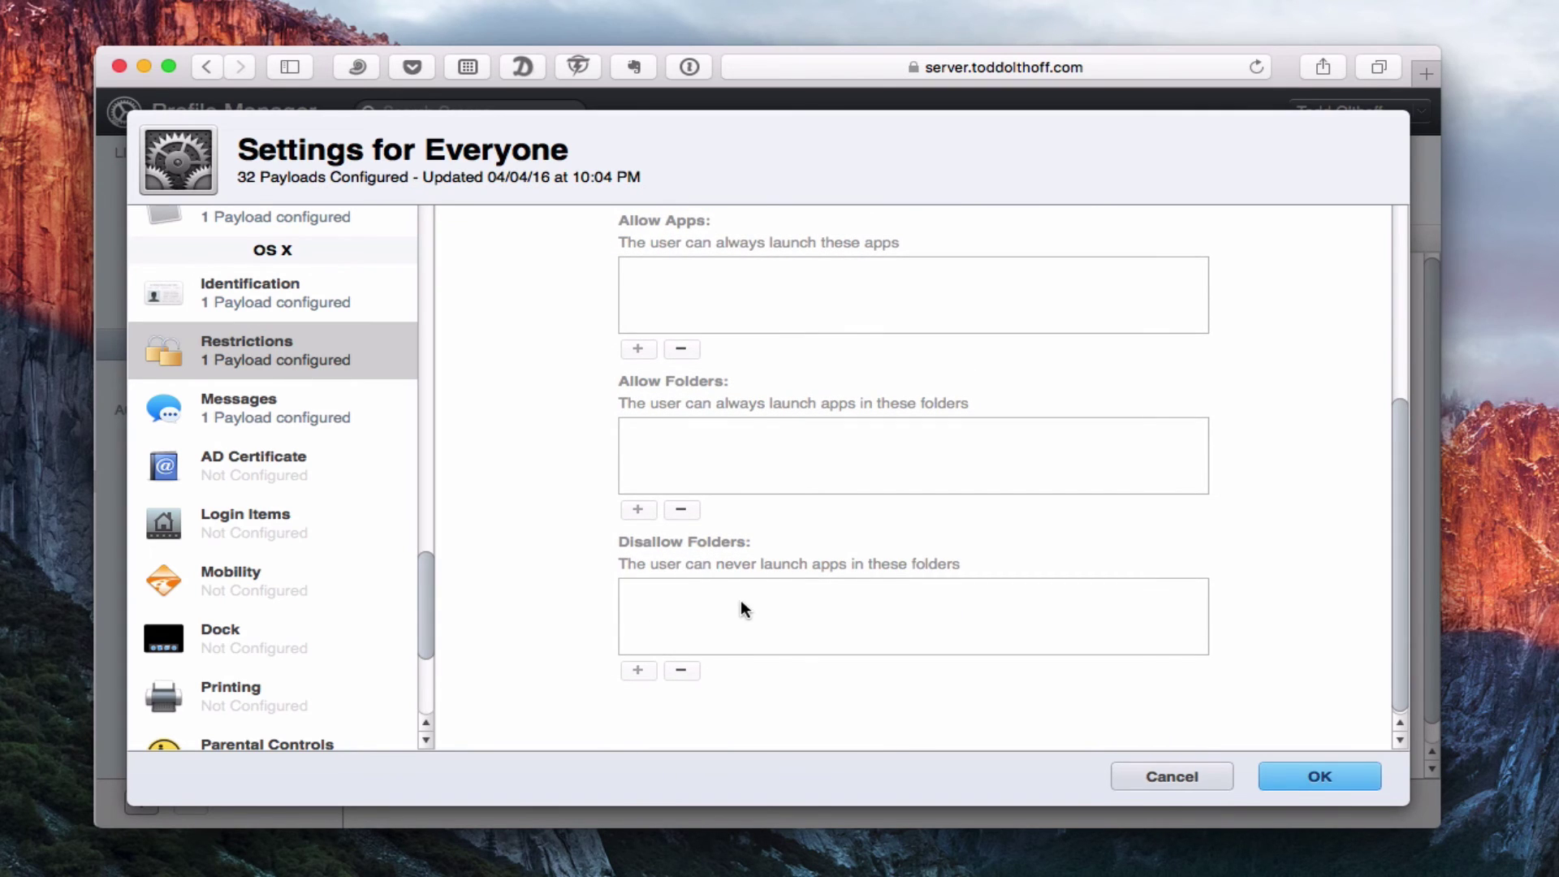
scroll(743, 608, up, 9)
click(861, 255)
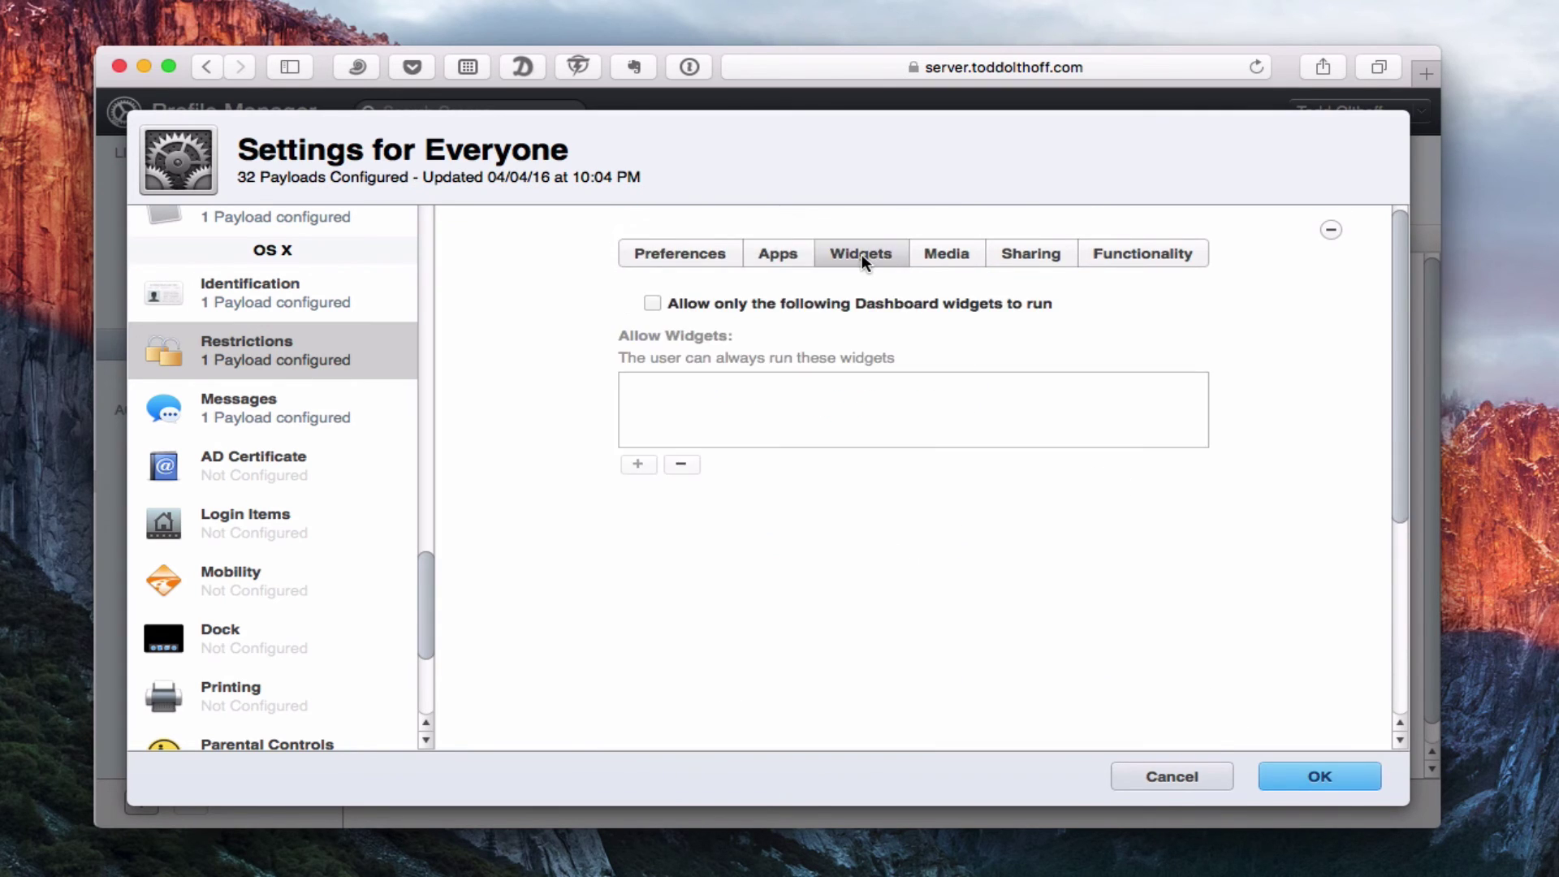
click(936, 255)
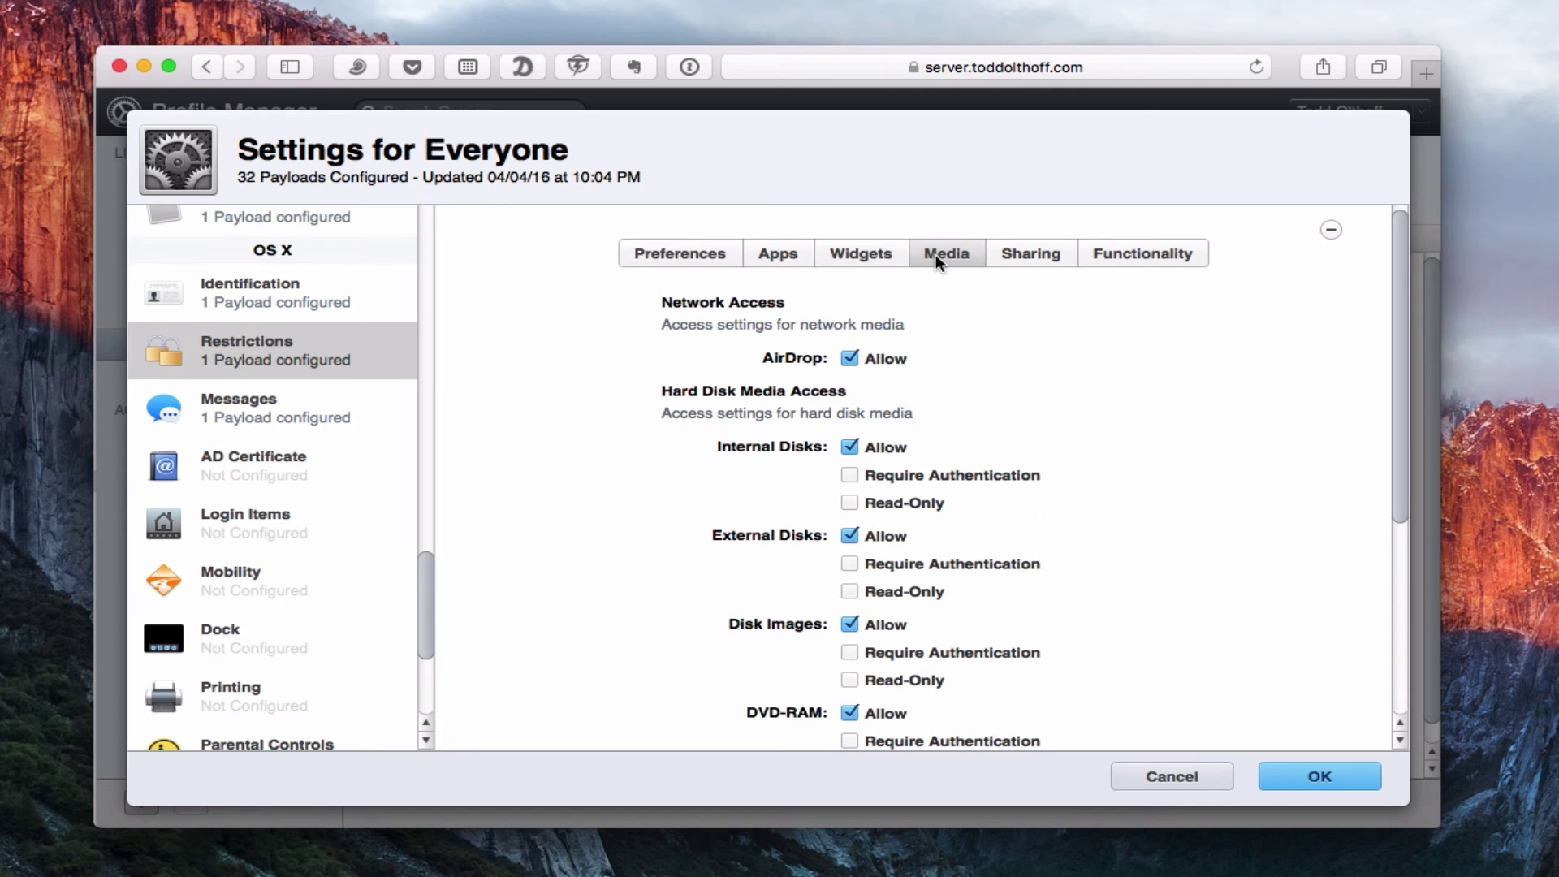
scroll(1036, 358, down, 6)
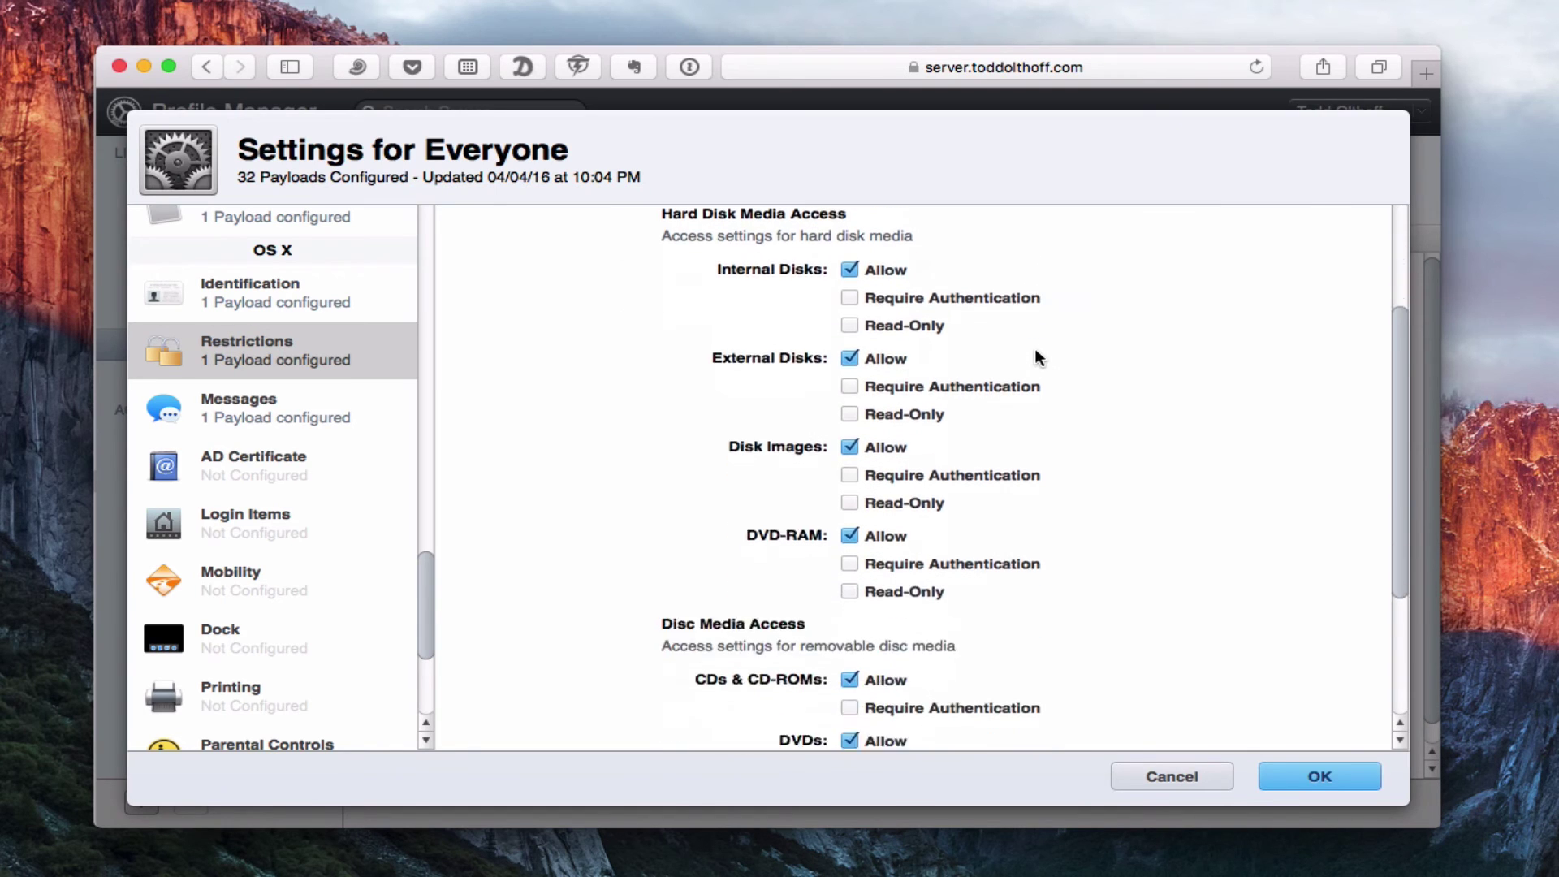
scroll(1035, 351, up, 6)
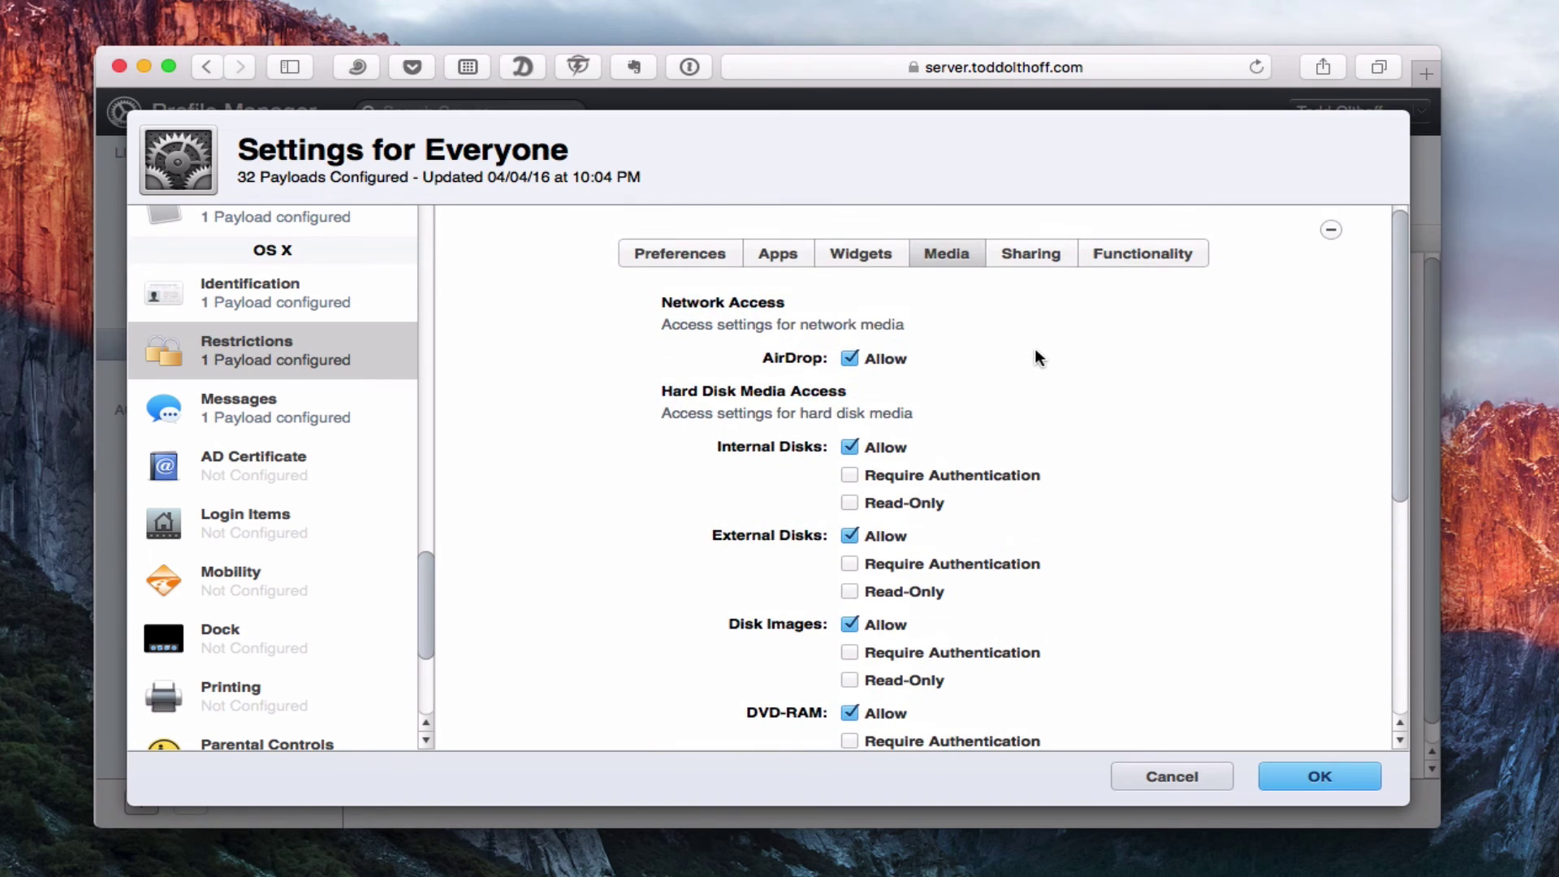
click(1034, 252)
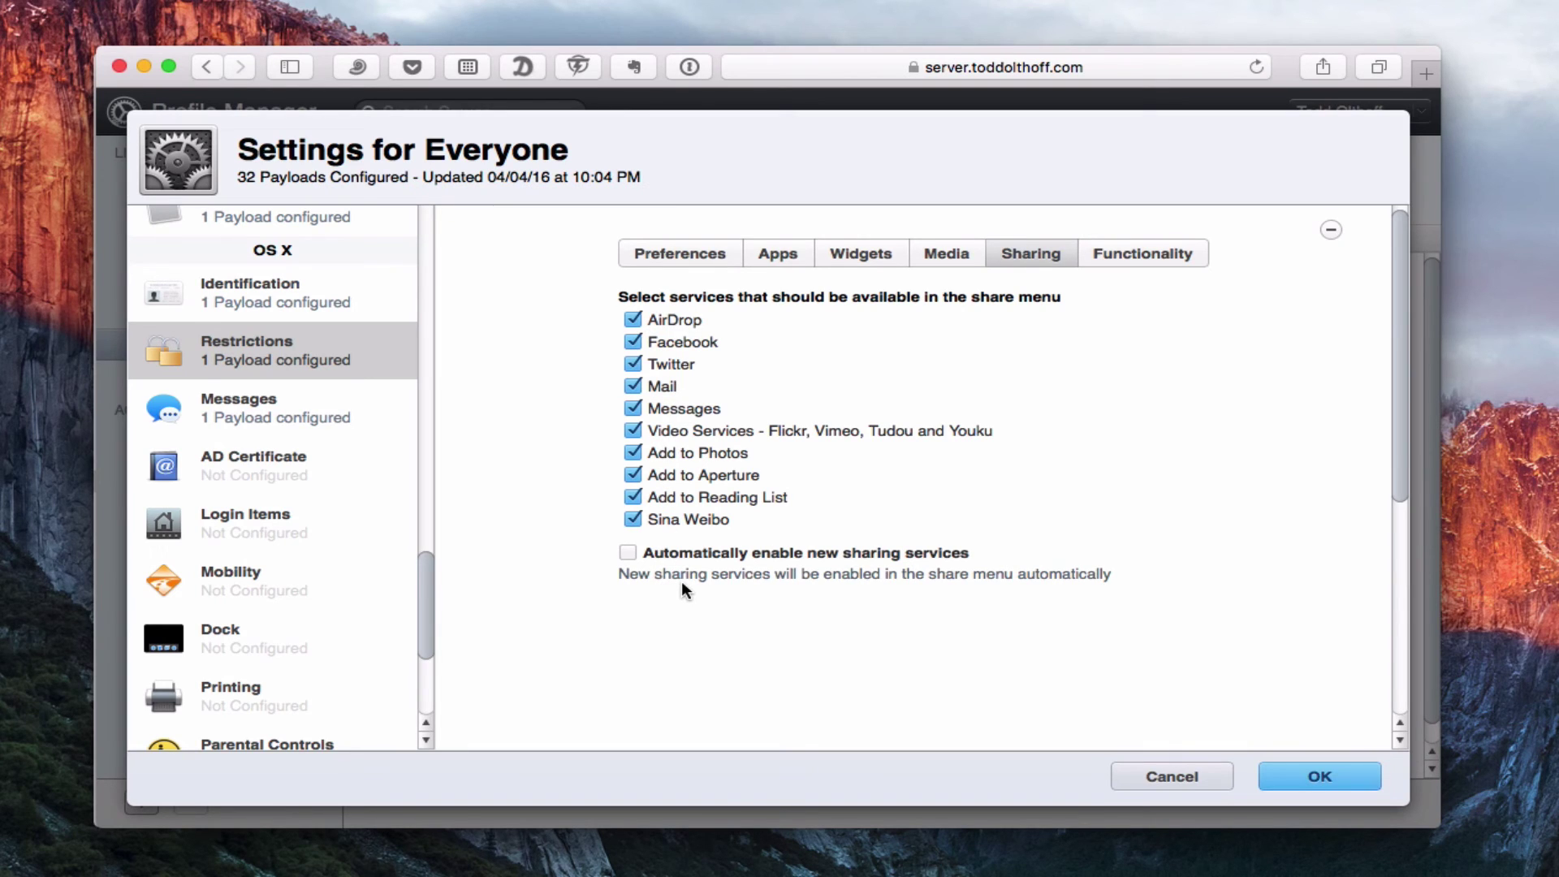
click(1150, 257)
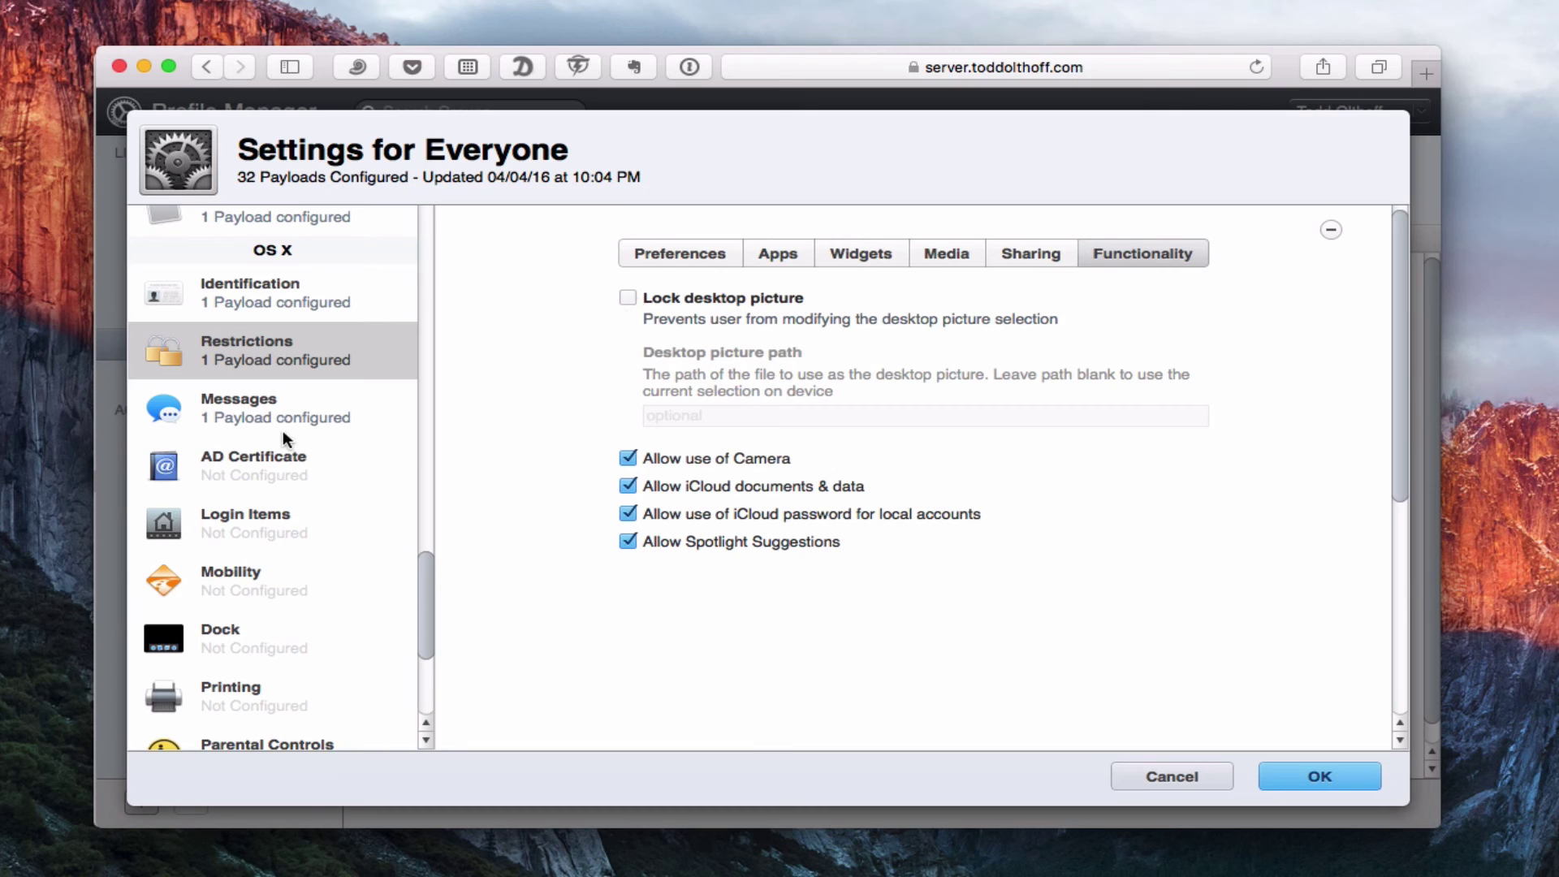
Skim Messages and AD Certificate, then add a Login Items payload allowing Shift to skip items.
click(245, 412)
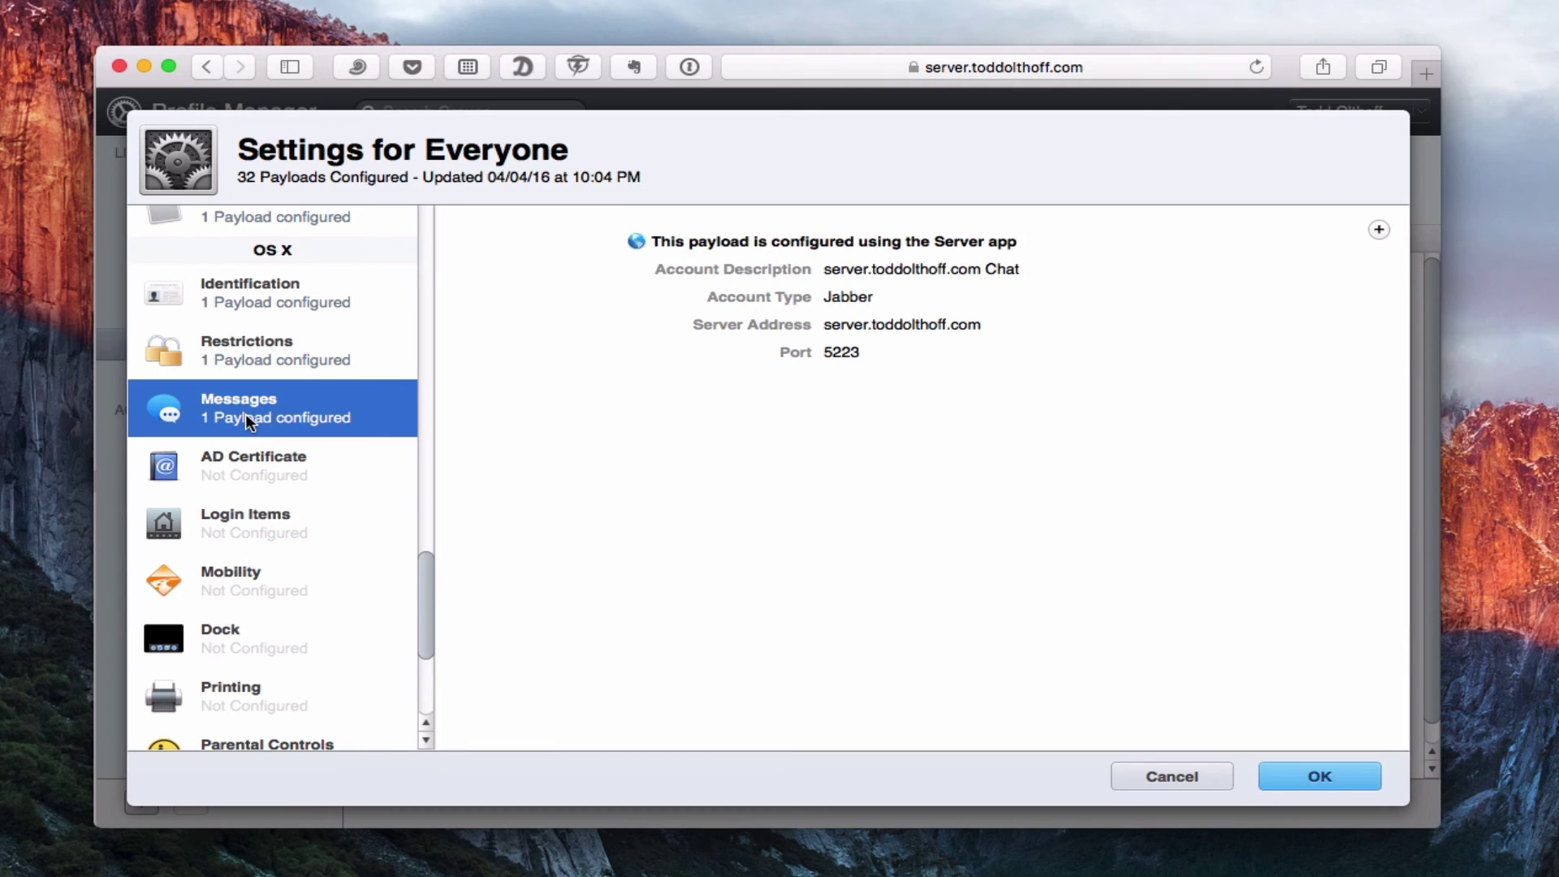
click(235, 481)
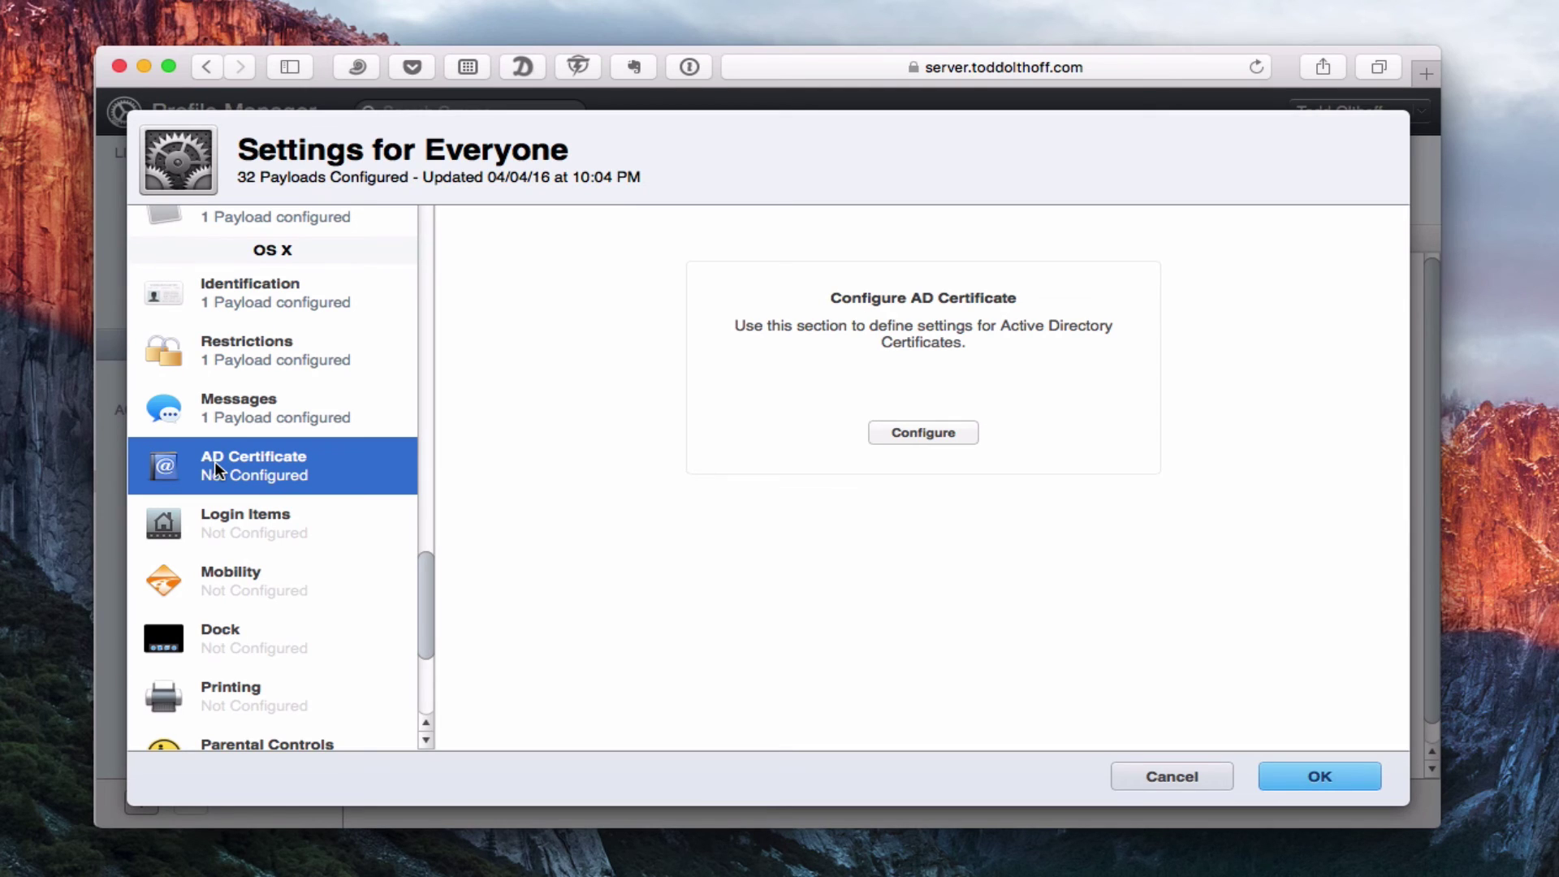
click(260, 533)
click(909, 435)
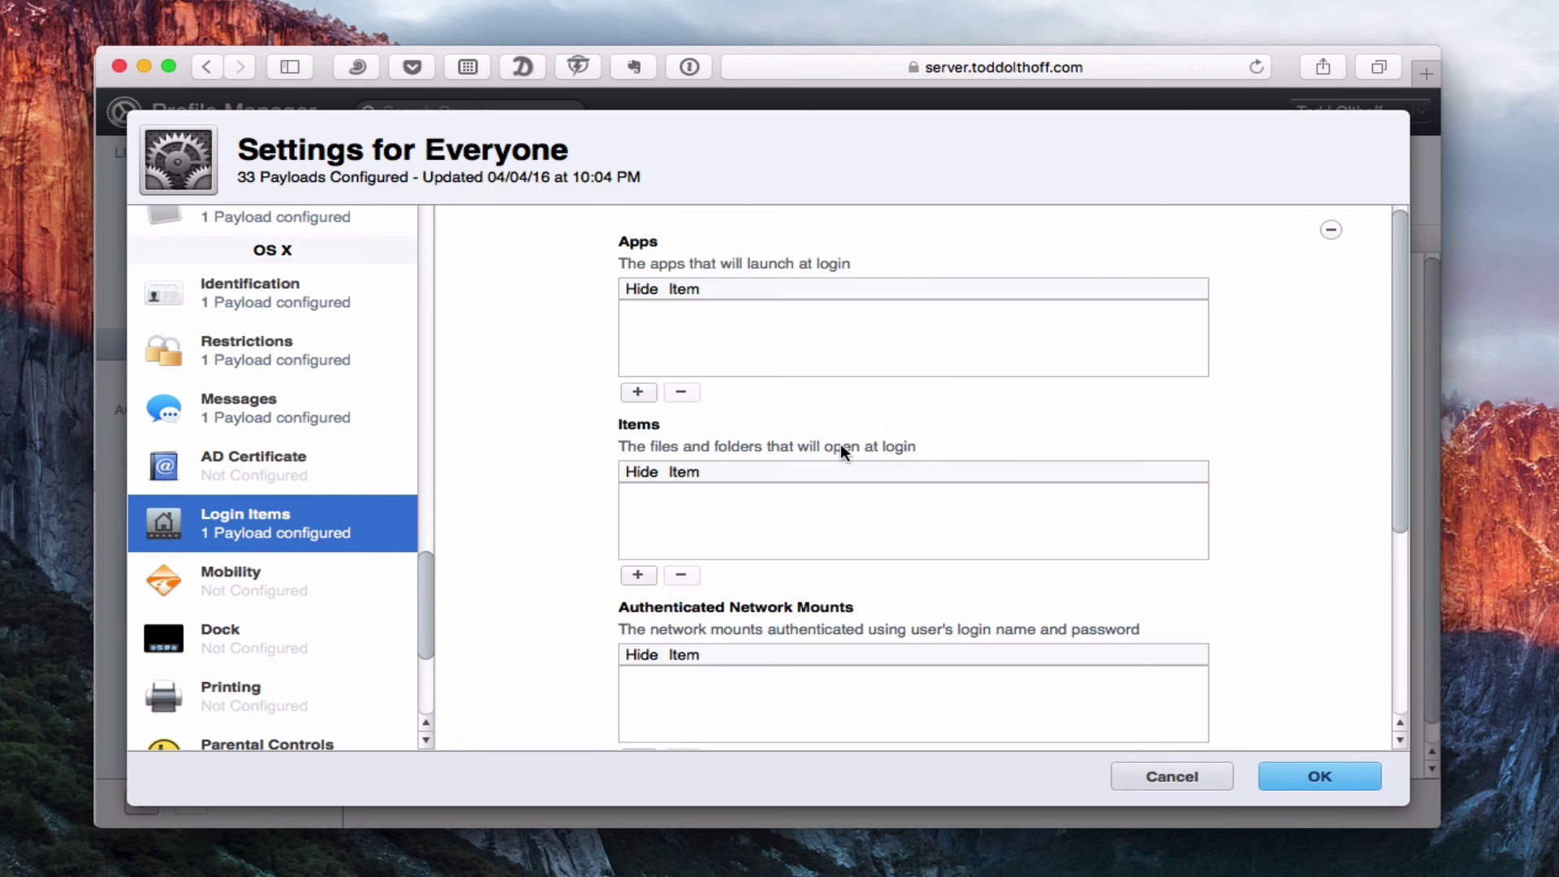
scroll(770, 401, down, 5)
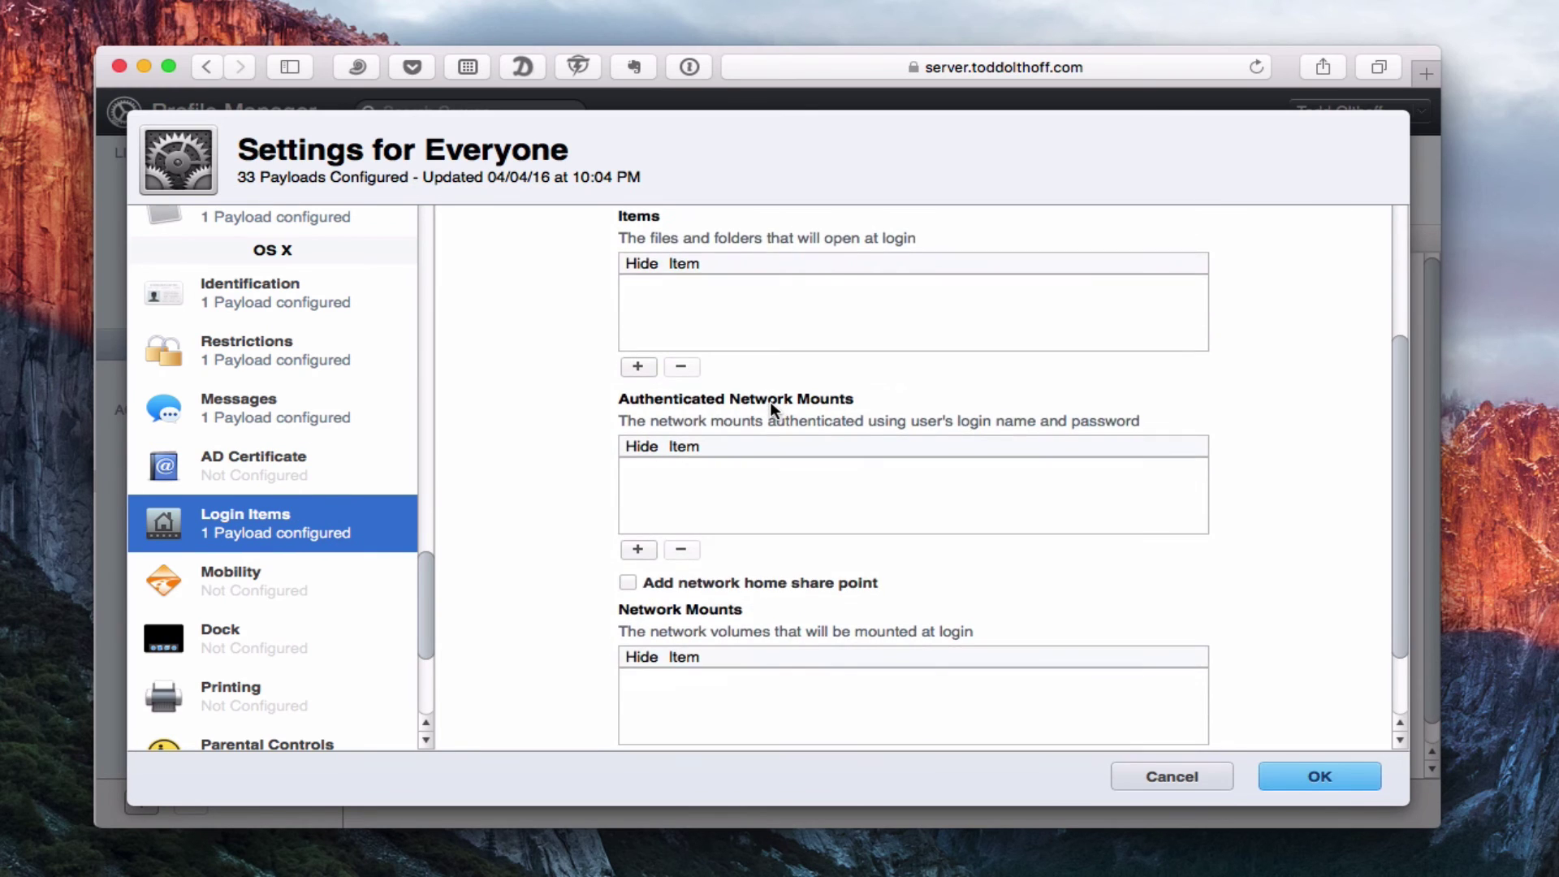
scroll(769, 401, down, 1)
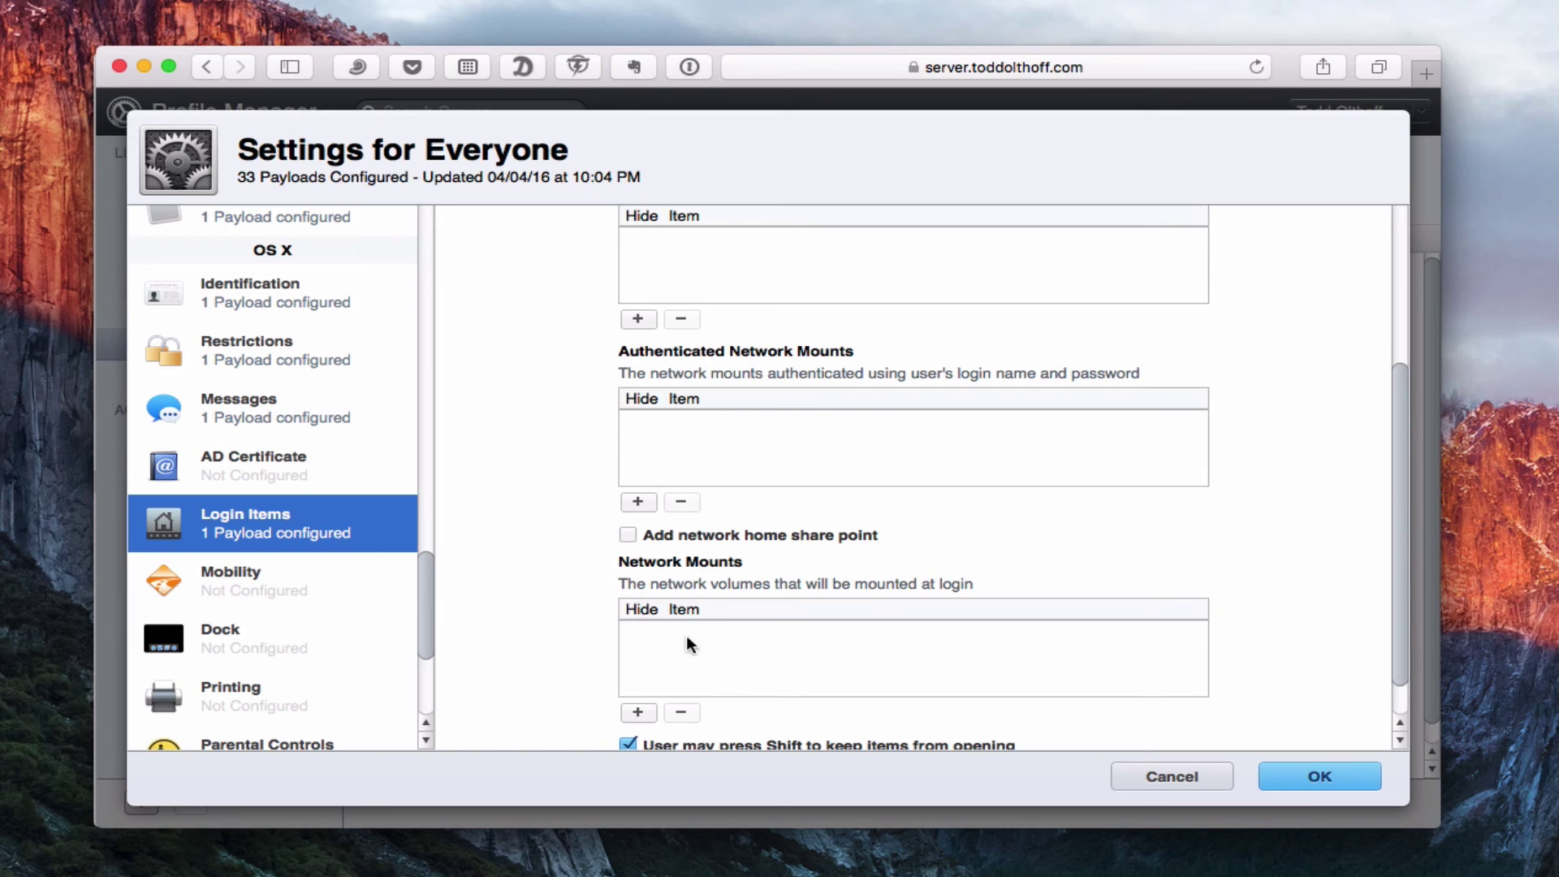
scroll(798, 646, down, 2)
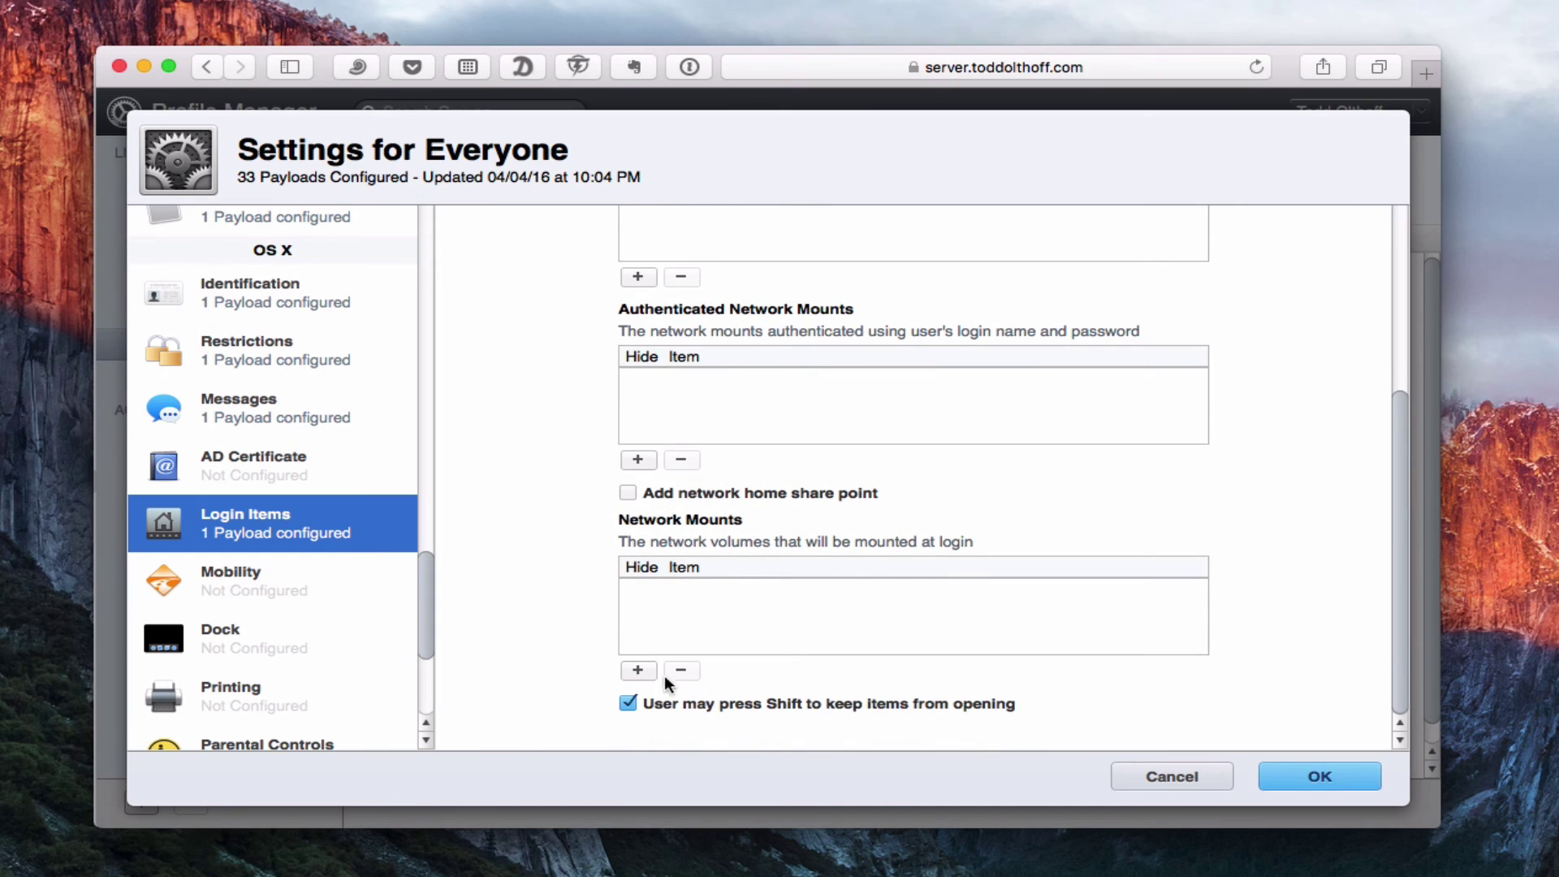
click(217, 583)
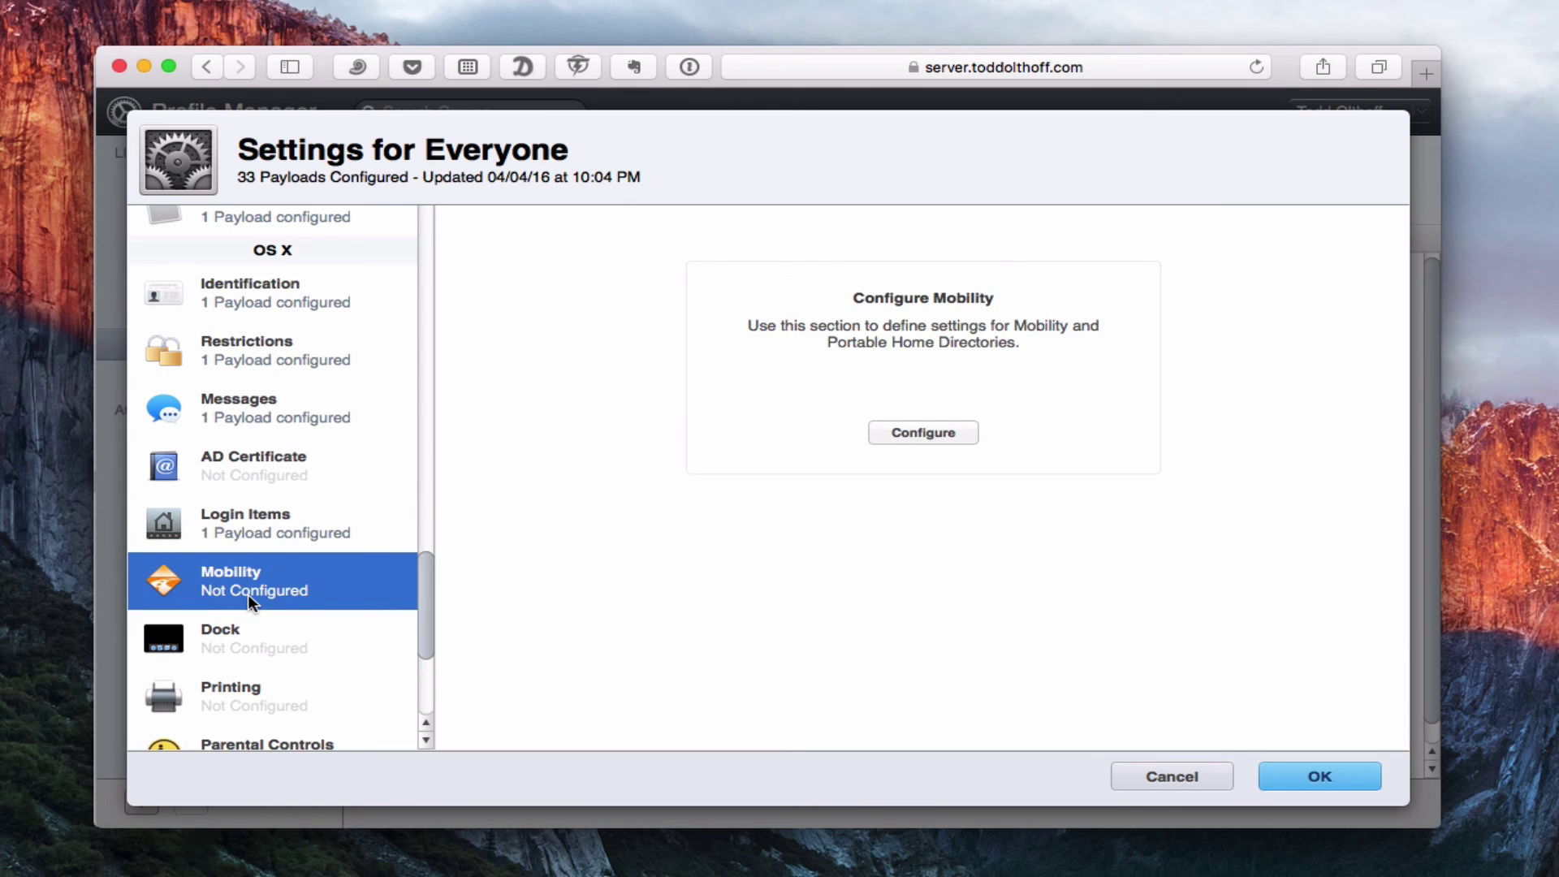
Add Dock and Printing payloads to the Everyone settings.
click(220, 647)
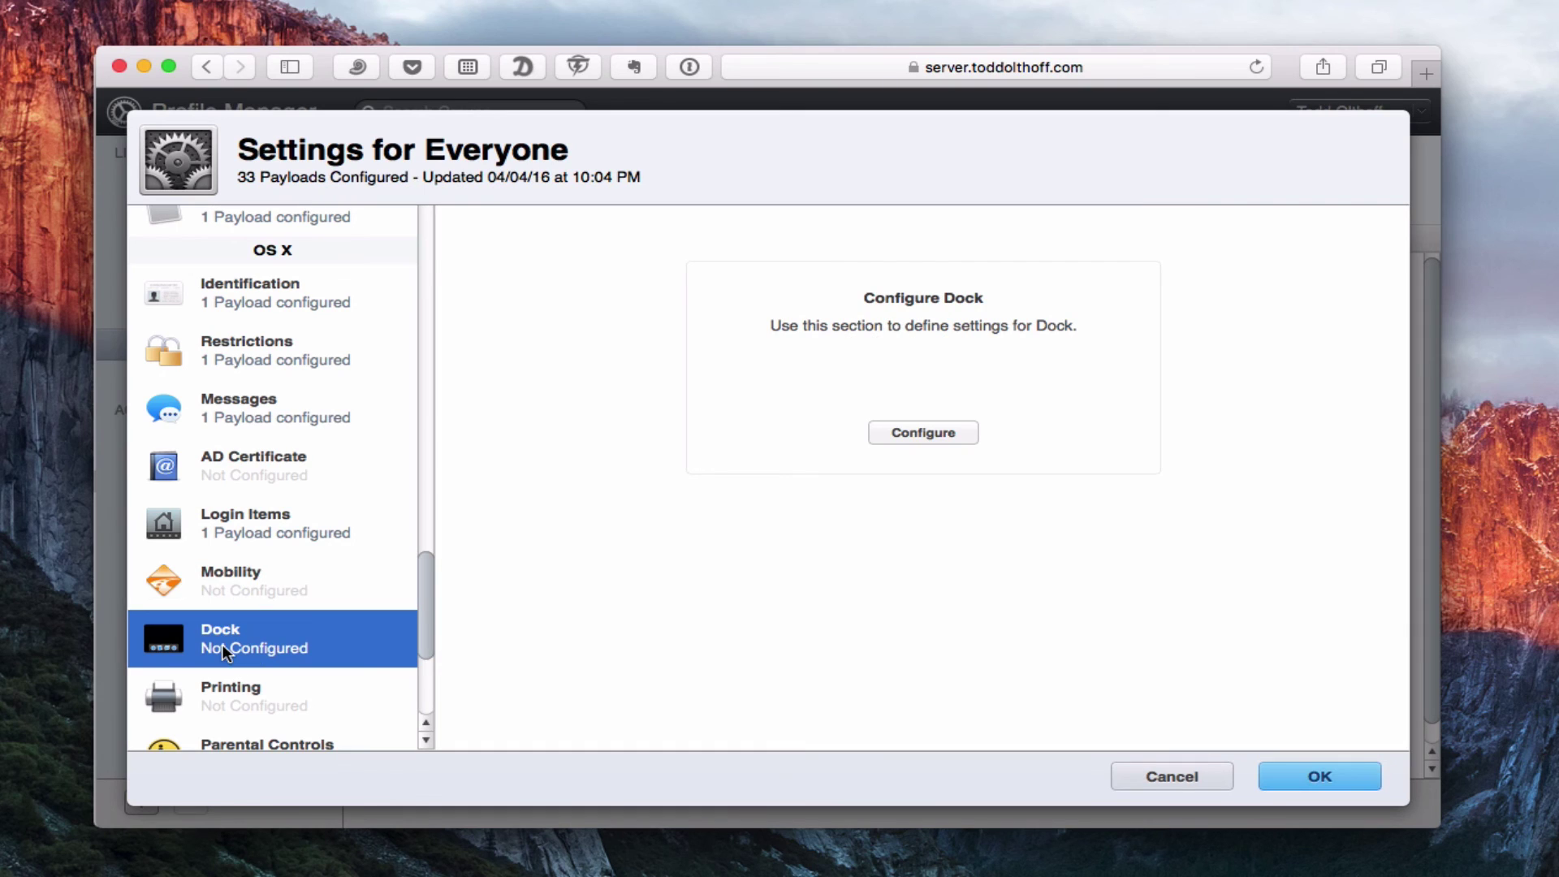
click(922, 430)
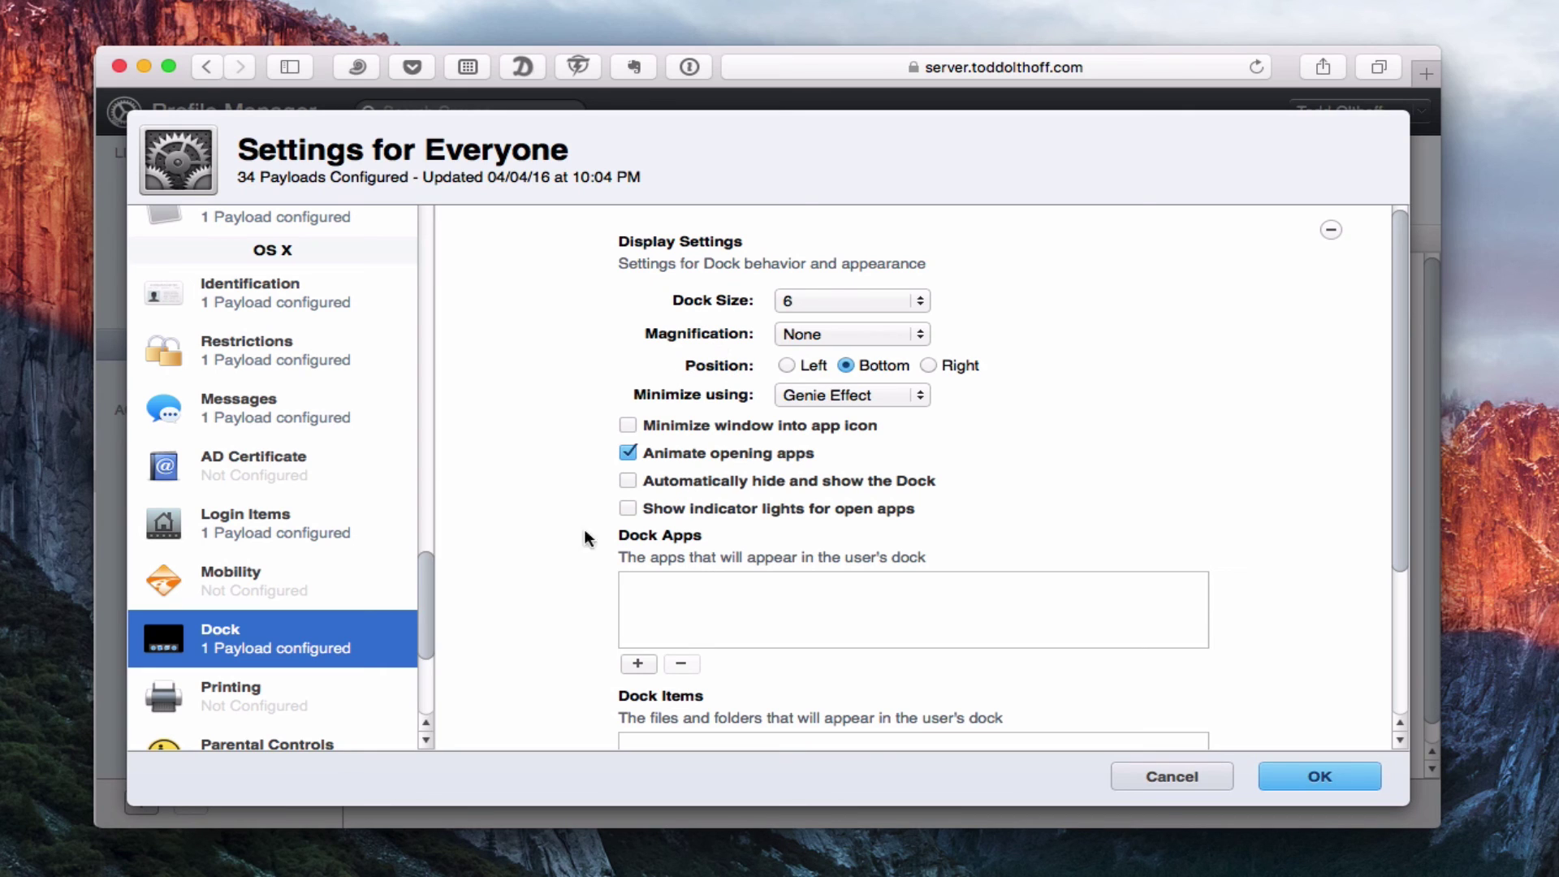
scroll(307, 605, down, 5)
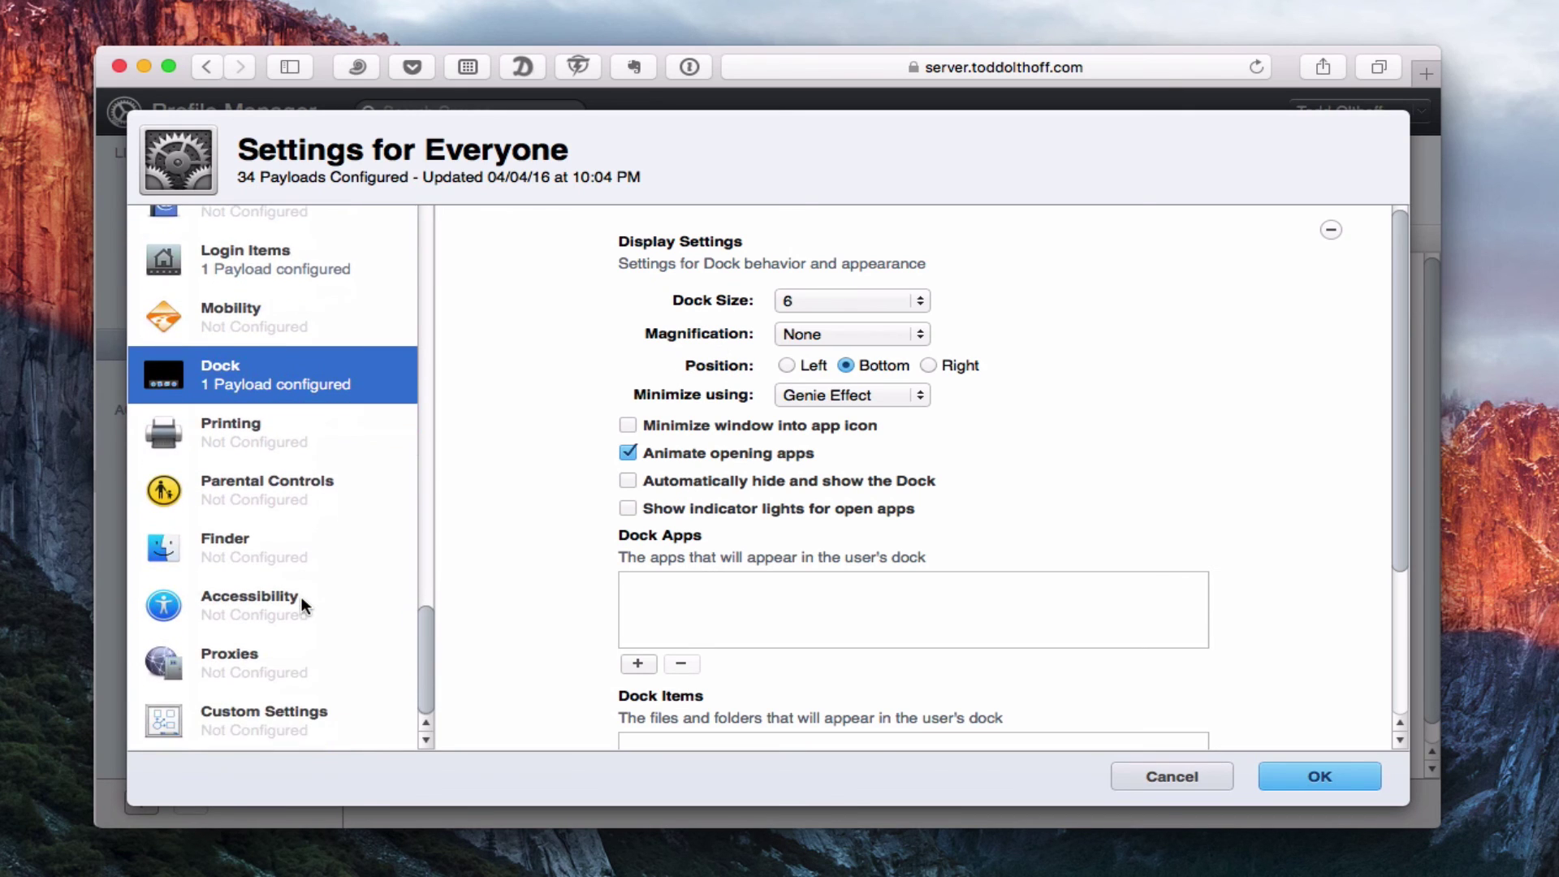
click(235, 448)
click(927, 433)
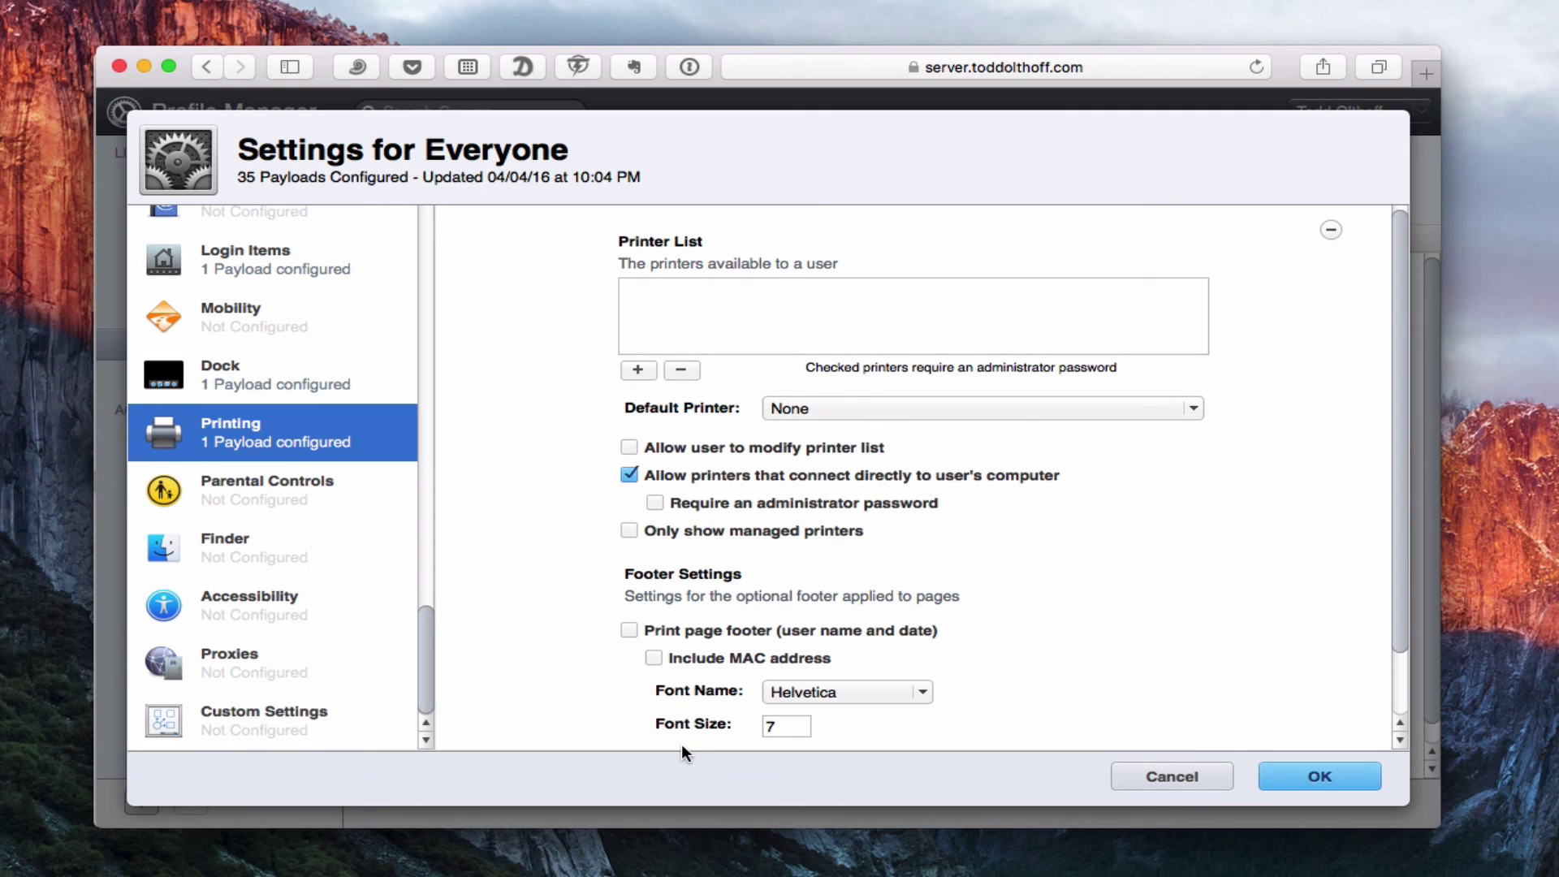
Add Parental Controls and Finder payloads, checking time limits and Finder's allowed commands.
click(237, 492)
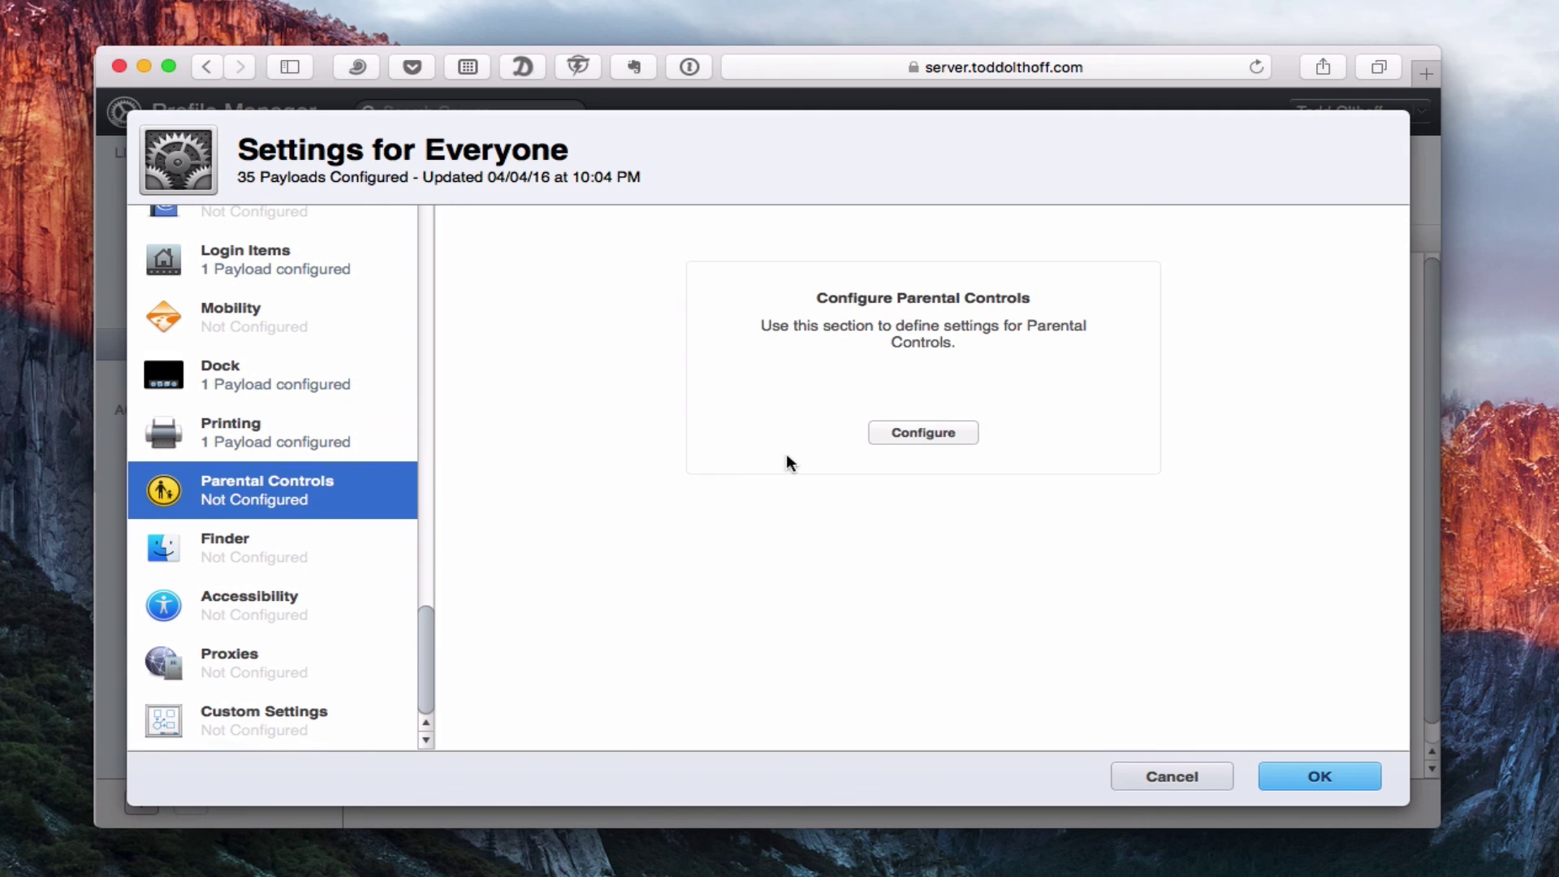
click(899, 431)
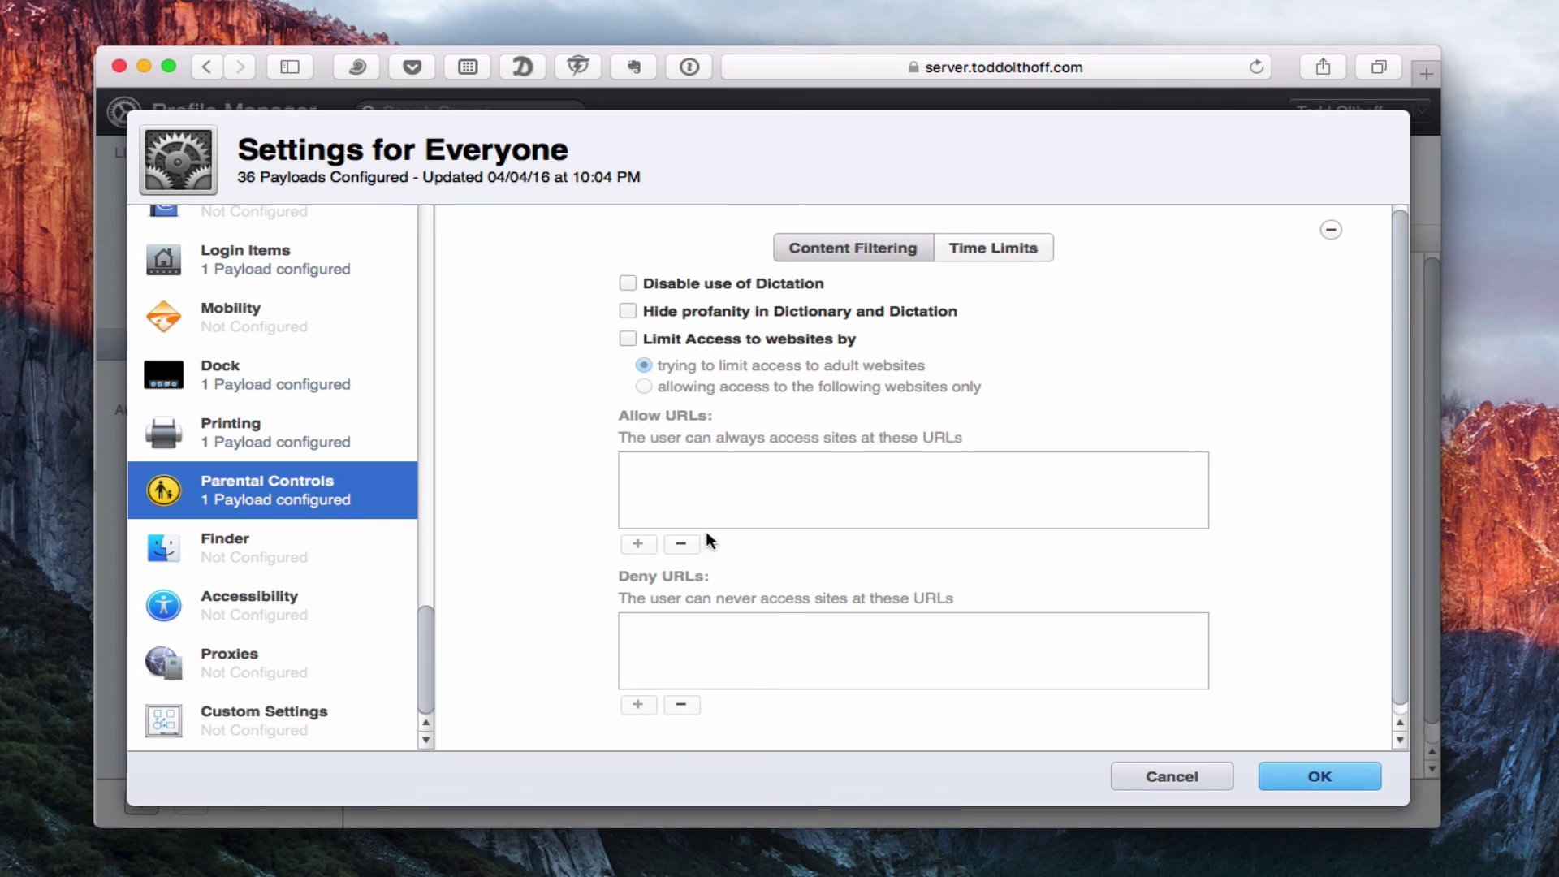
click(977, 250)
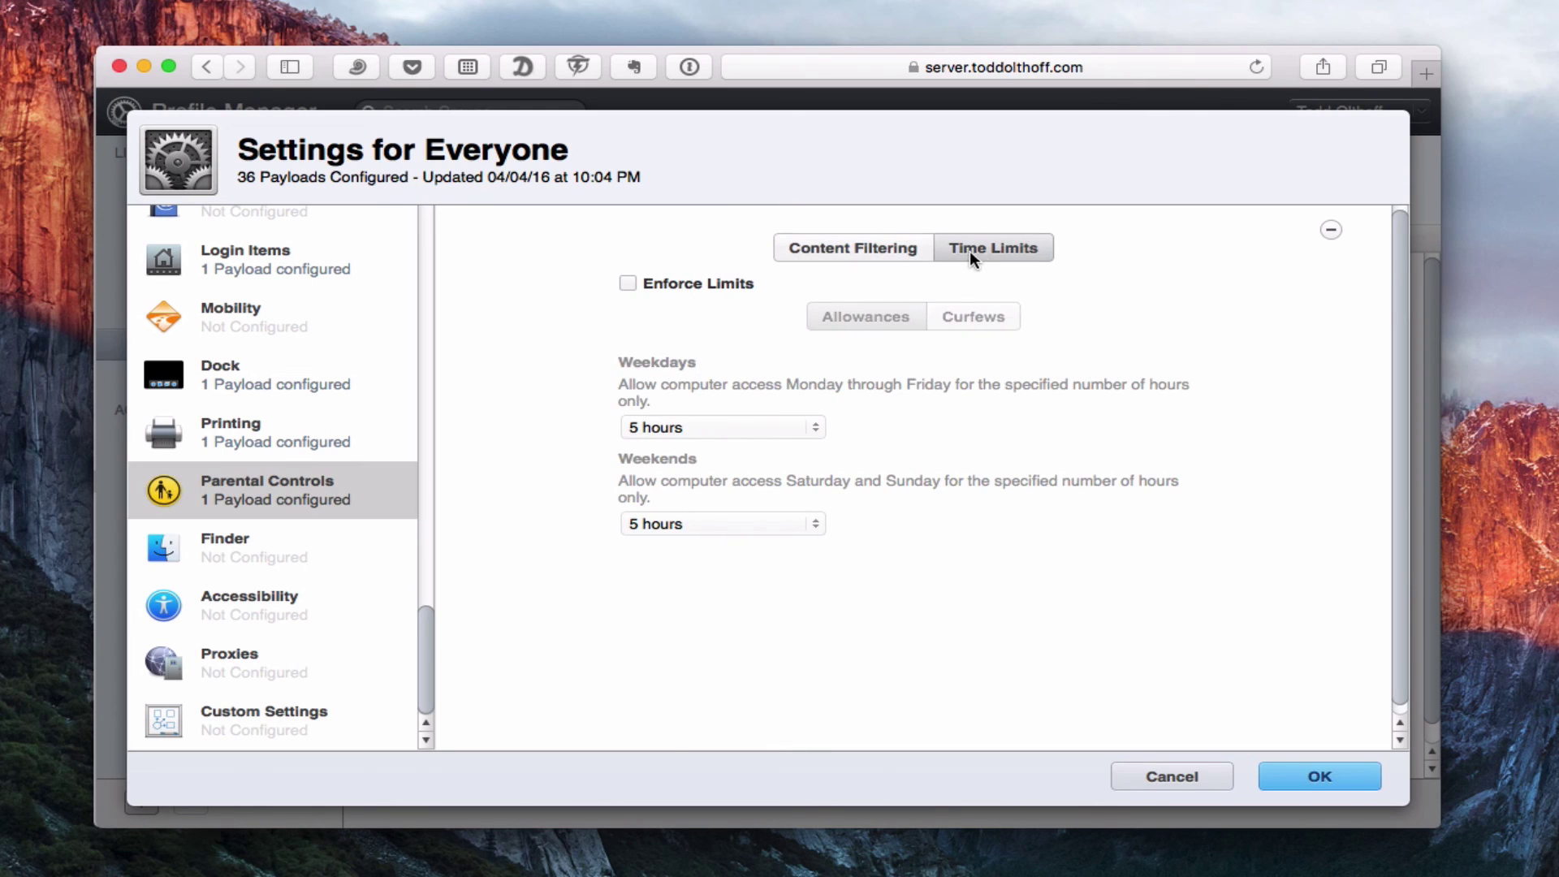
click(841, 245)
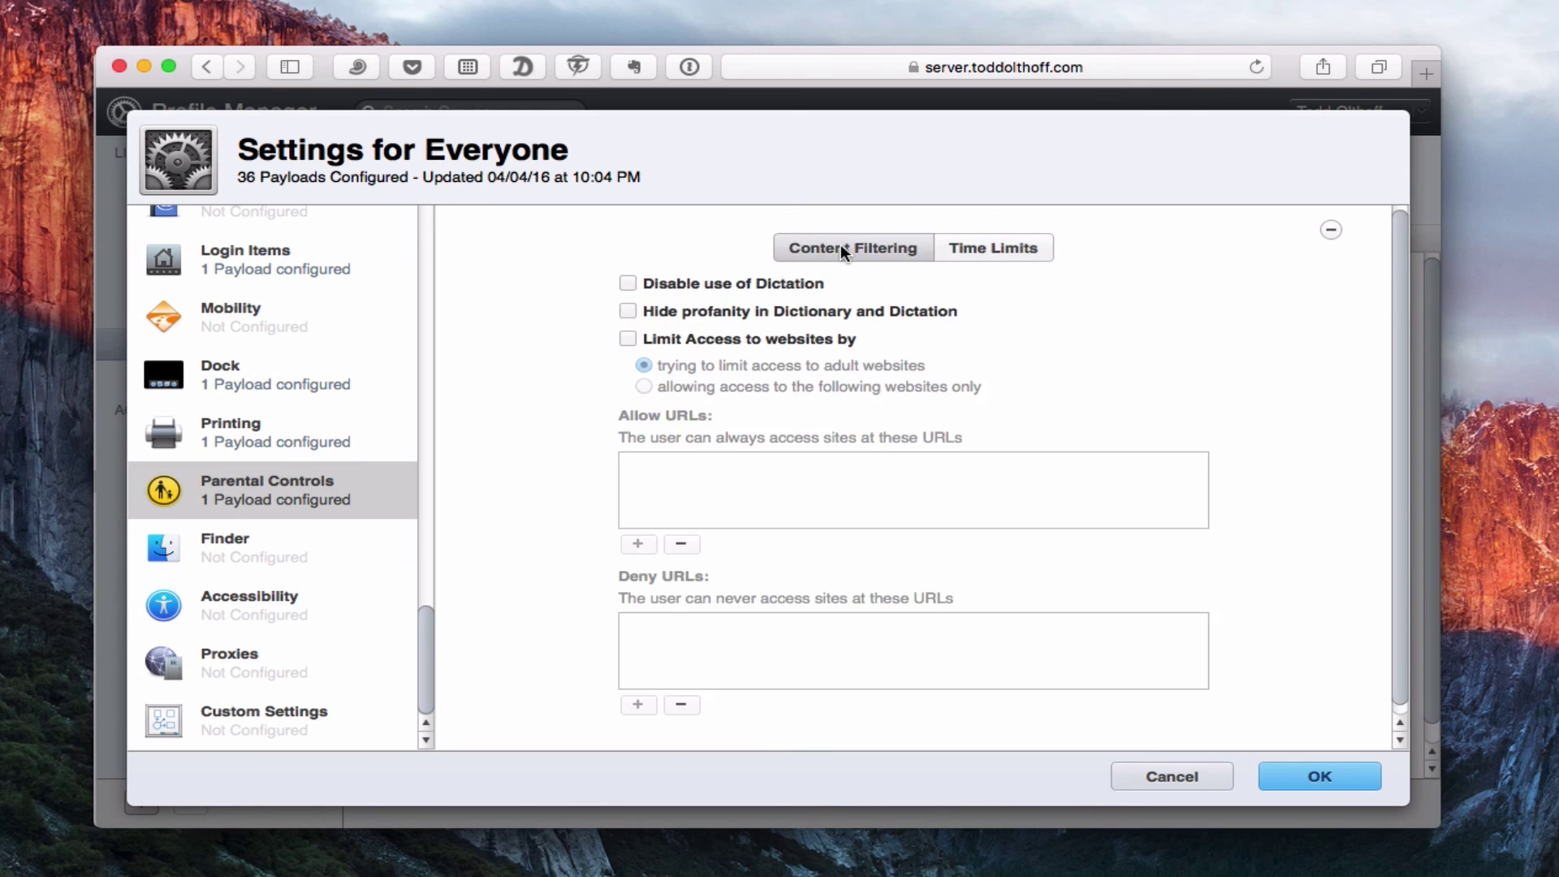
click(222, 547)
click(908, 433)
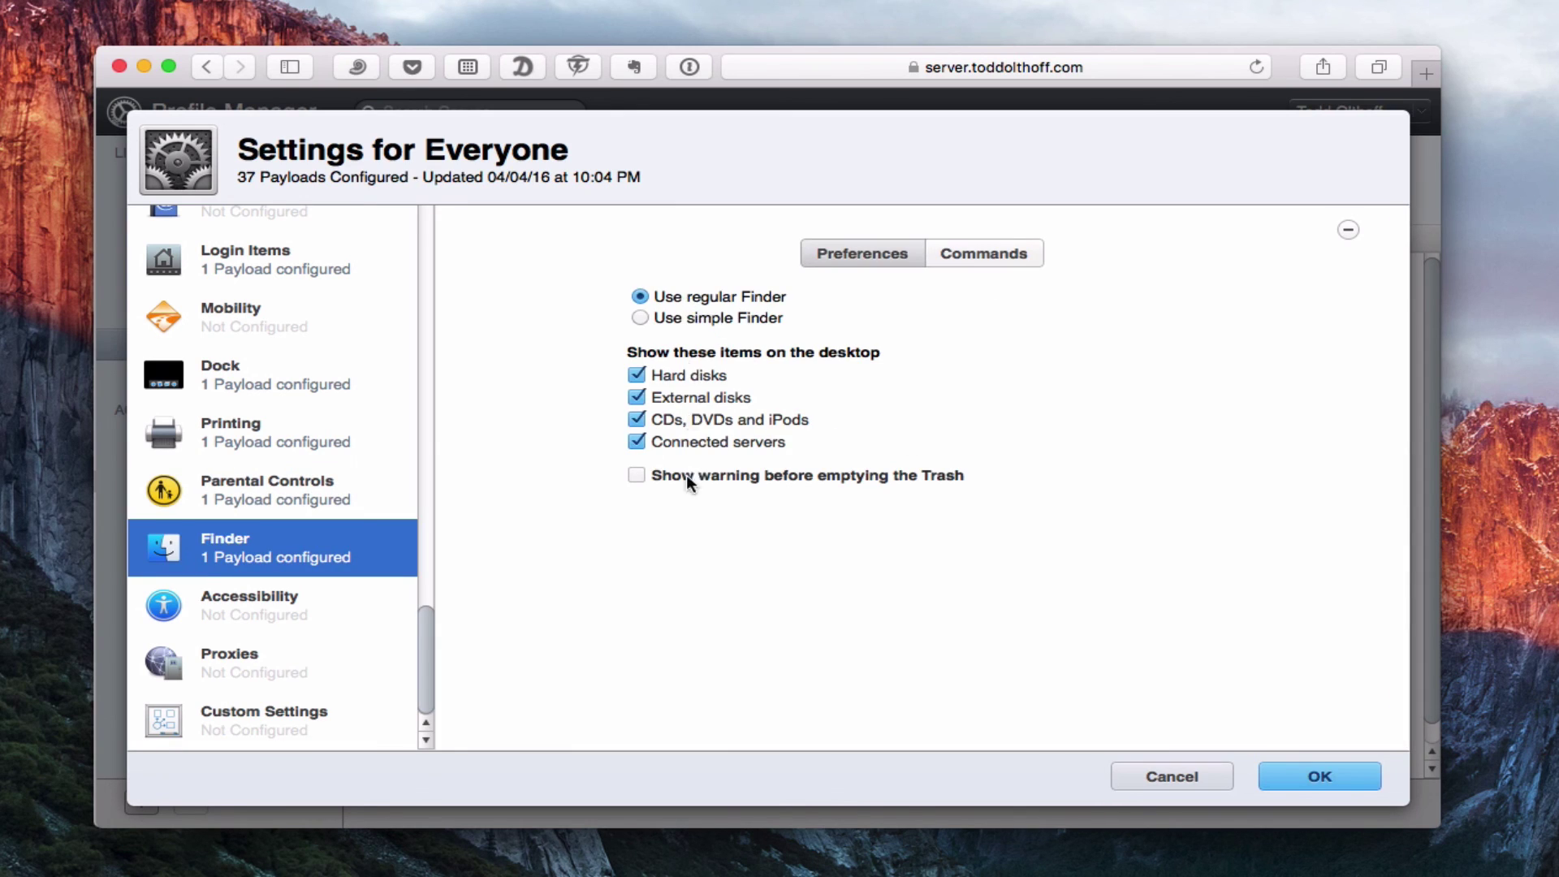
click(987, 255)
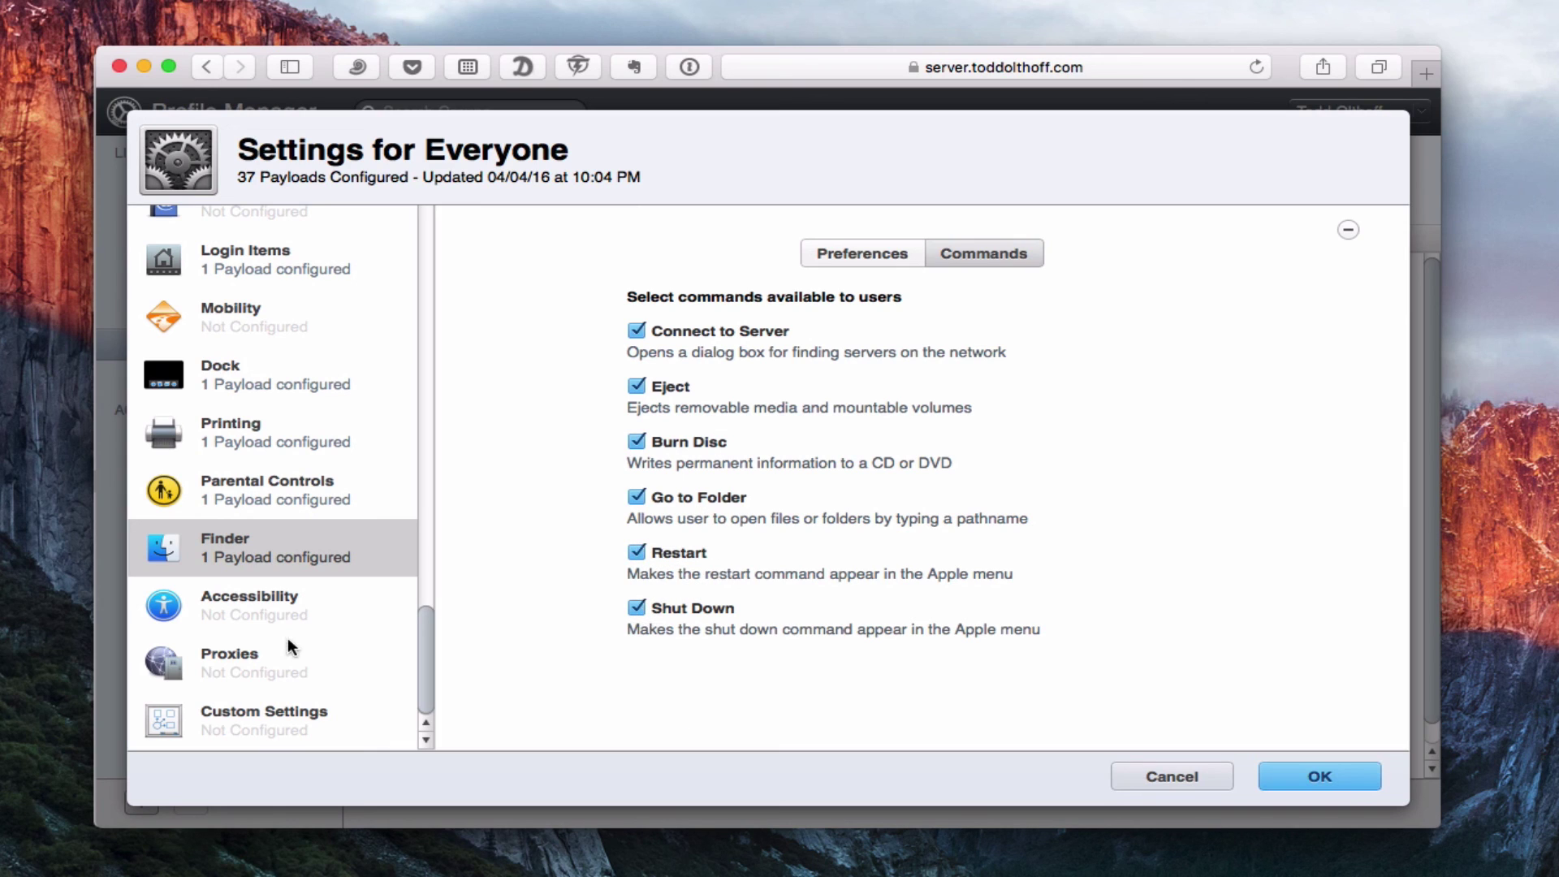
click(254, 605)
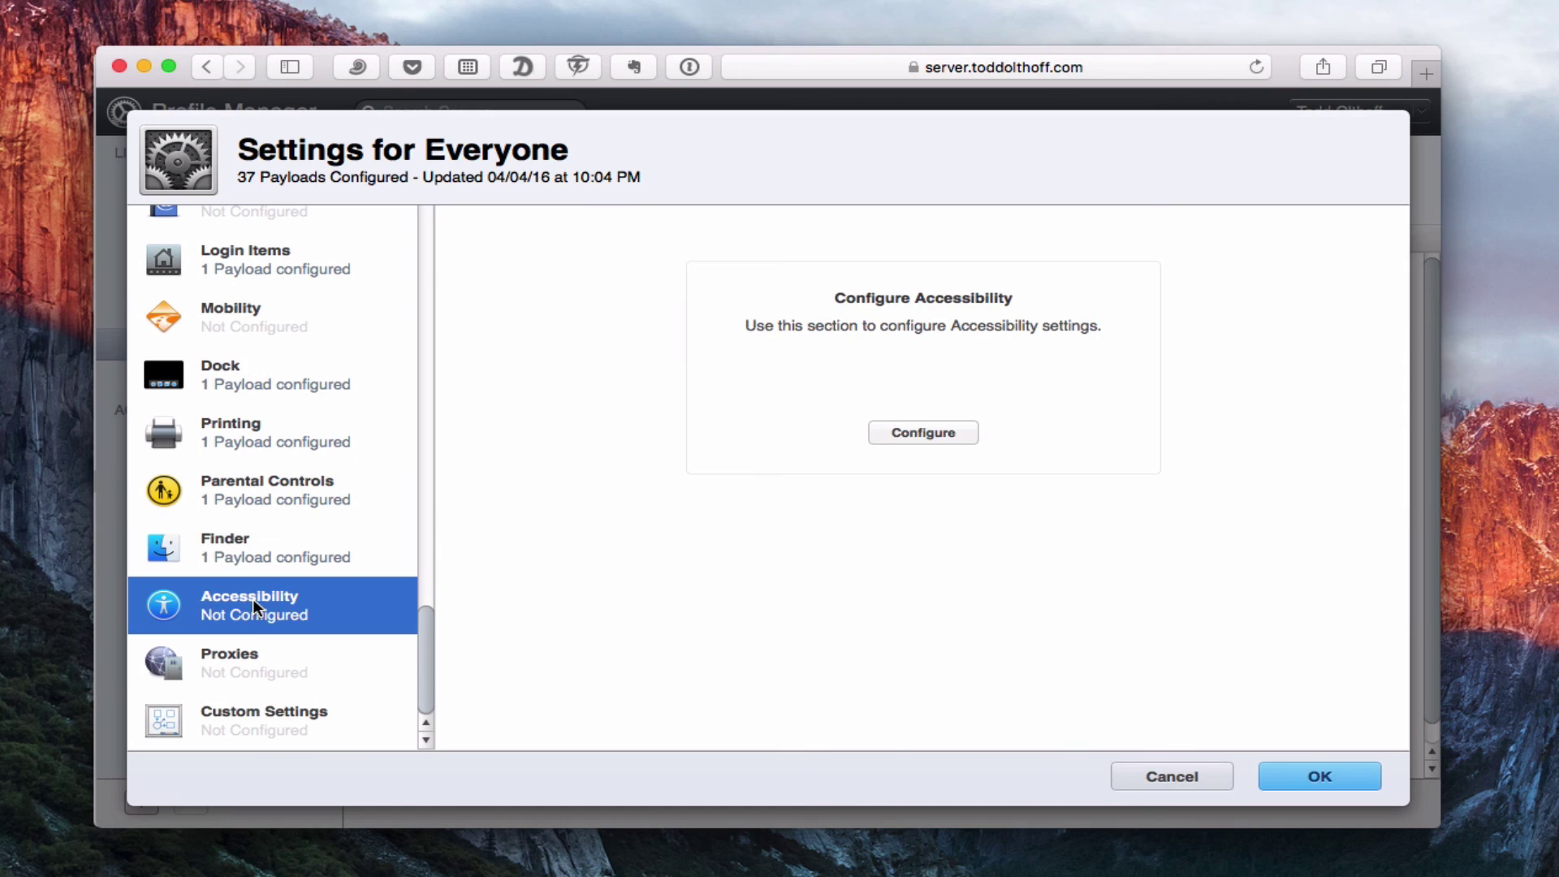
Add an Accessibility payload, checking its Vision, Hearing and Interacting tabs.
click(904, 429)
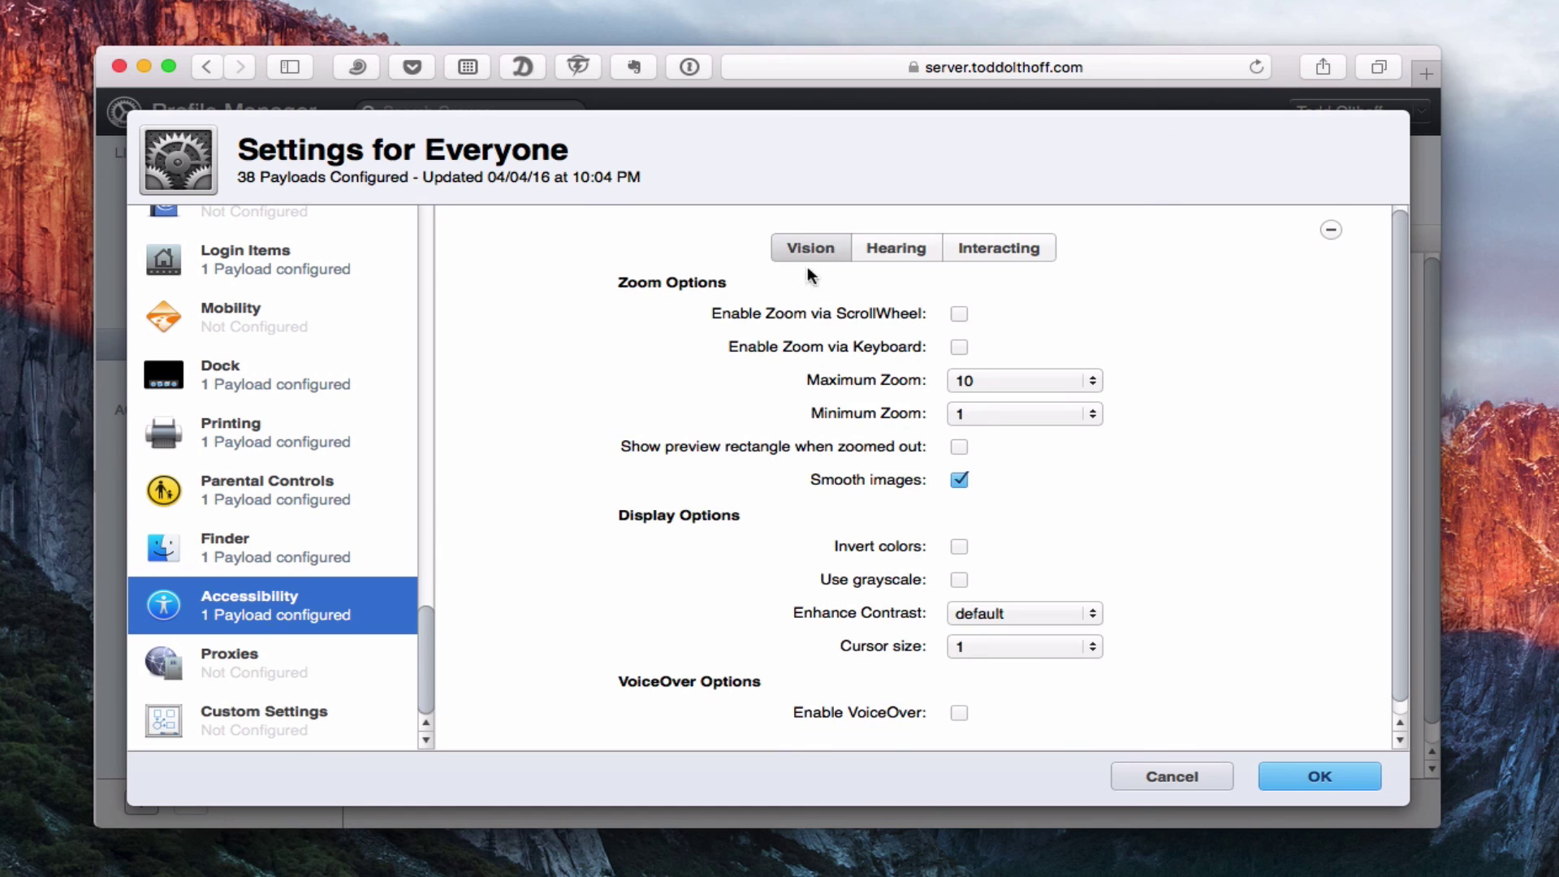
click(888, 241)
click(987, 240)
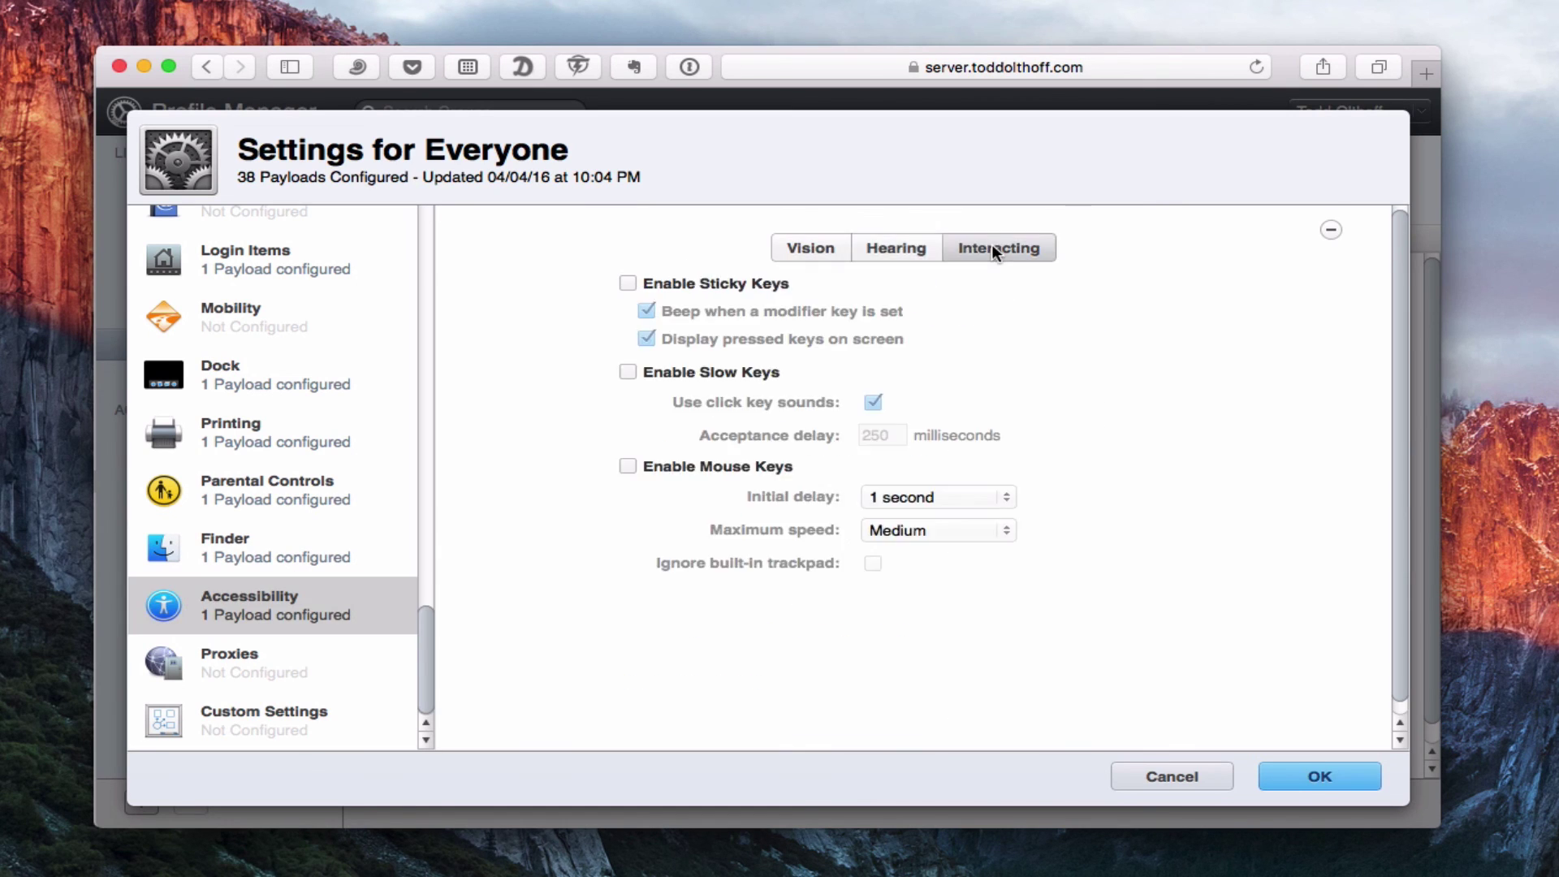
click(785, 248)
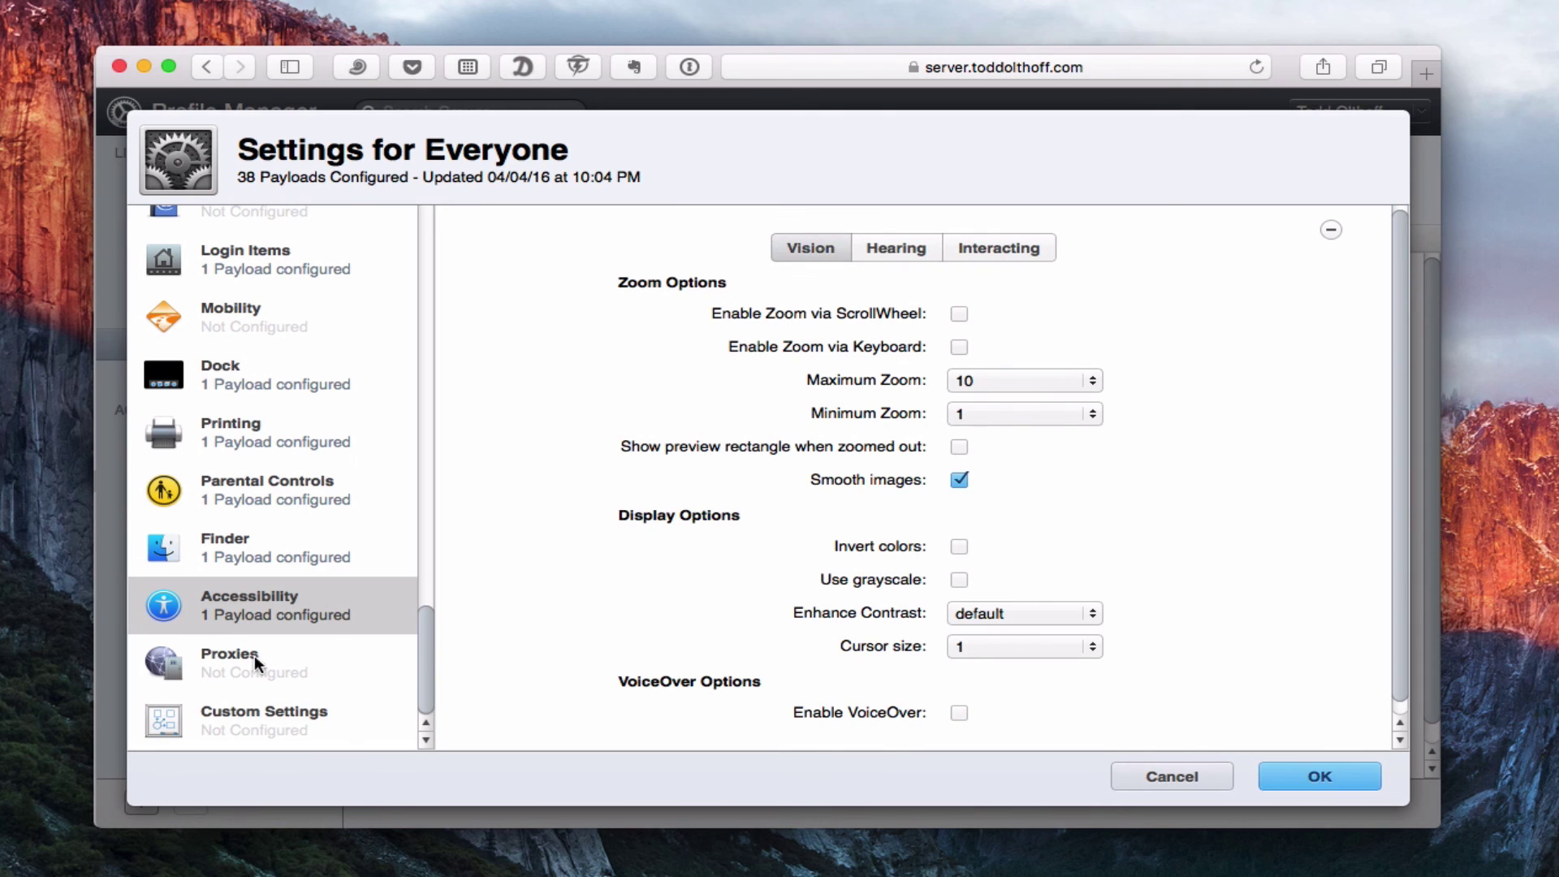
Add a Proxies payload with no proxies enabled.
click(233, 673)
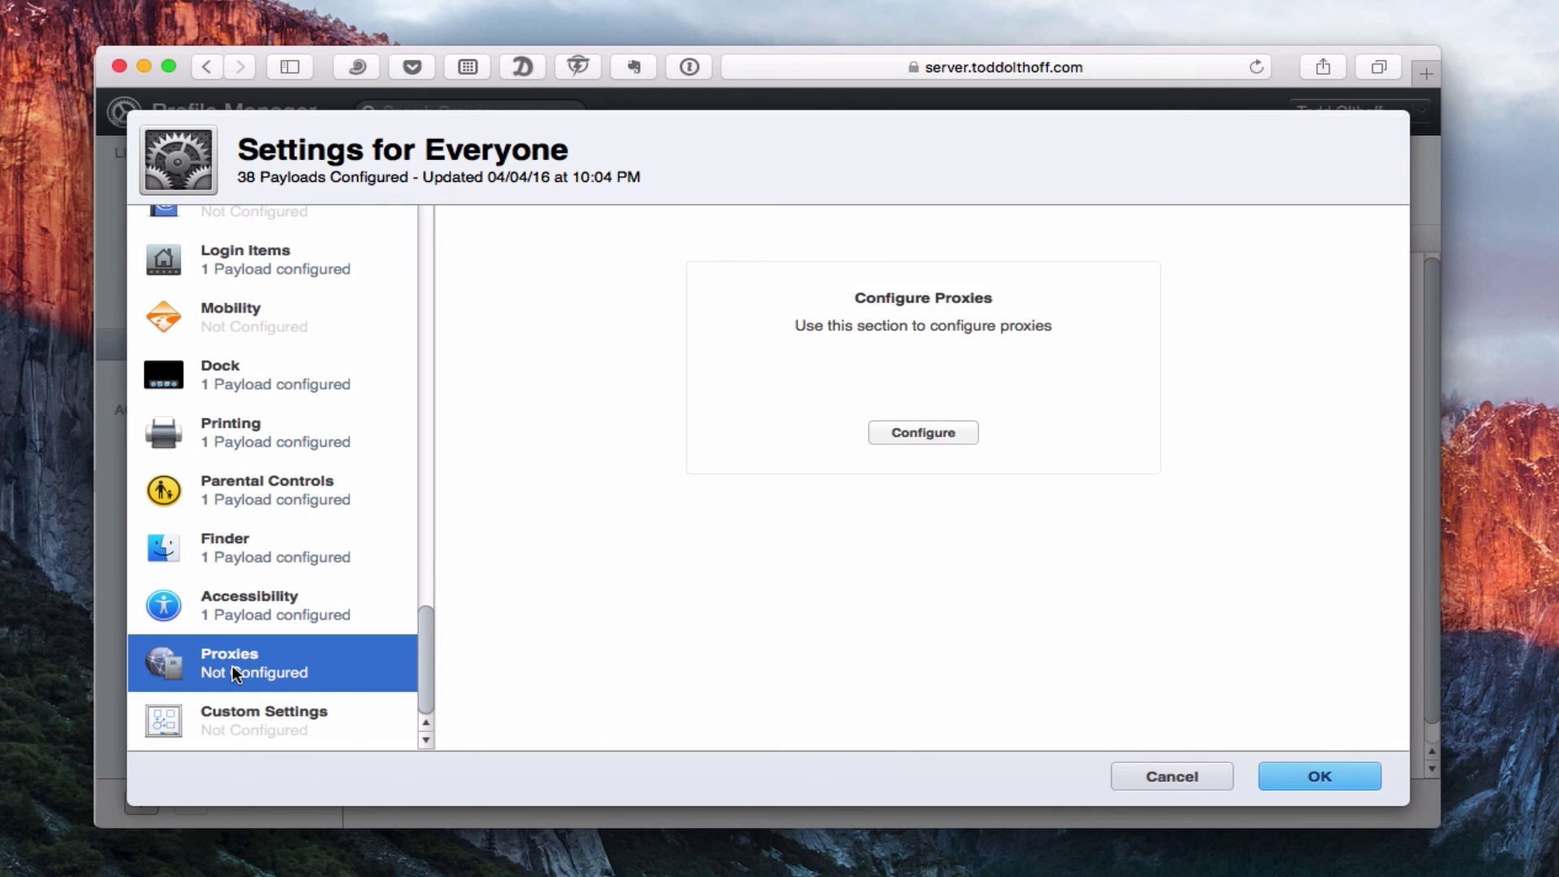
click(908, 433)
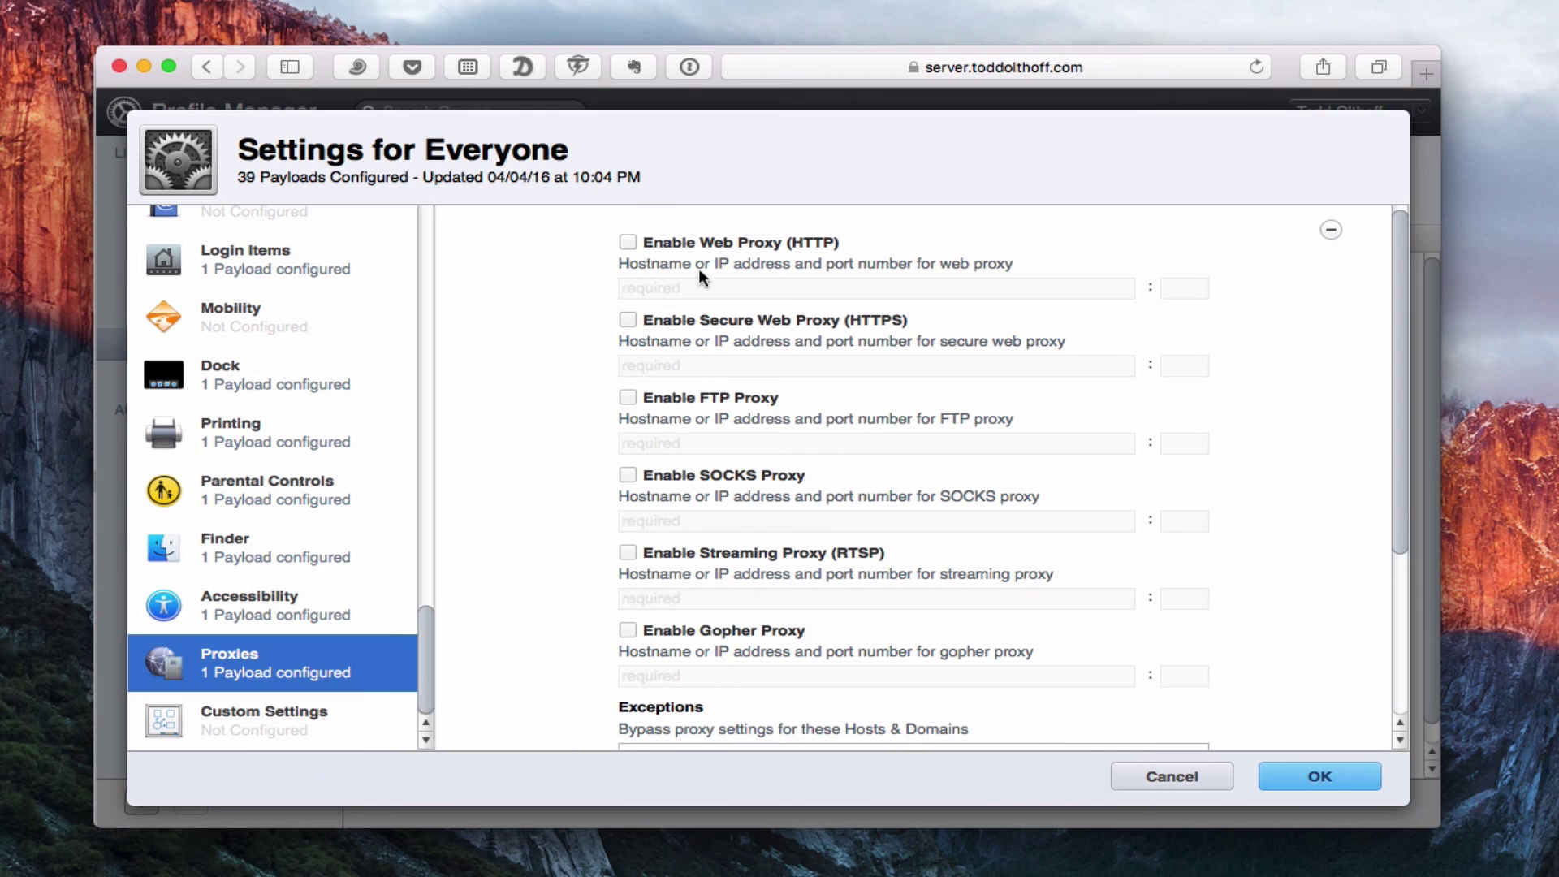
scroll(851, 393, down, 5)
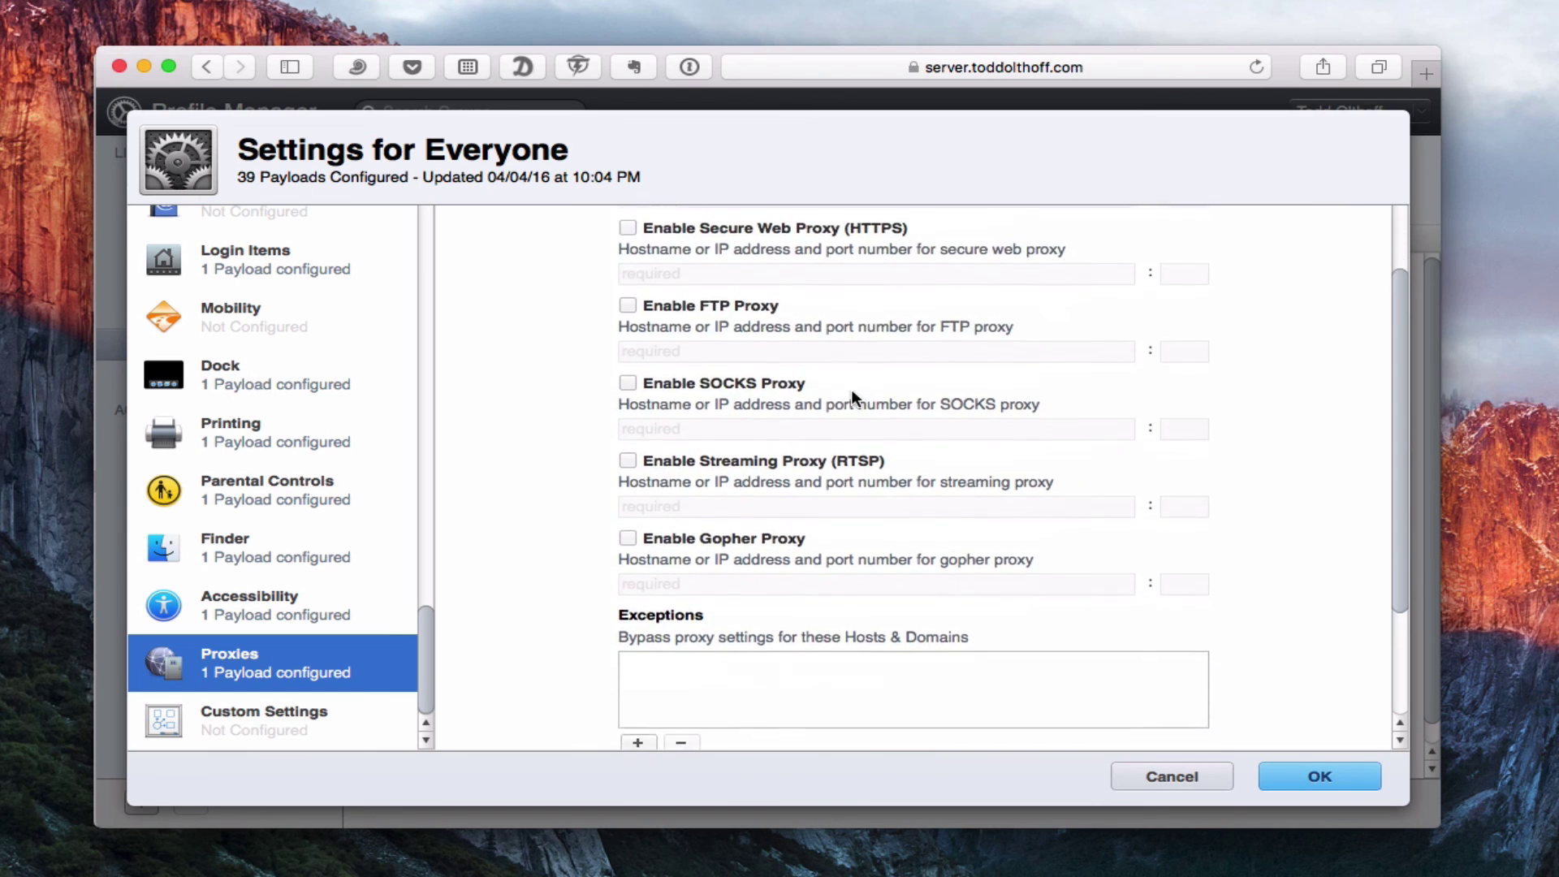
scroll(851, 388, up, 3)
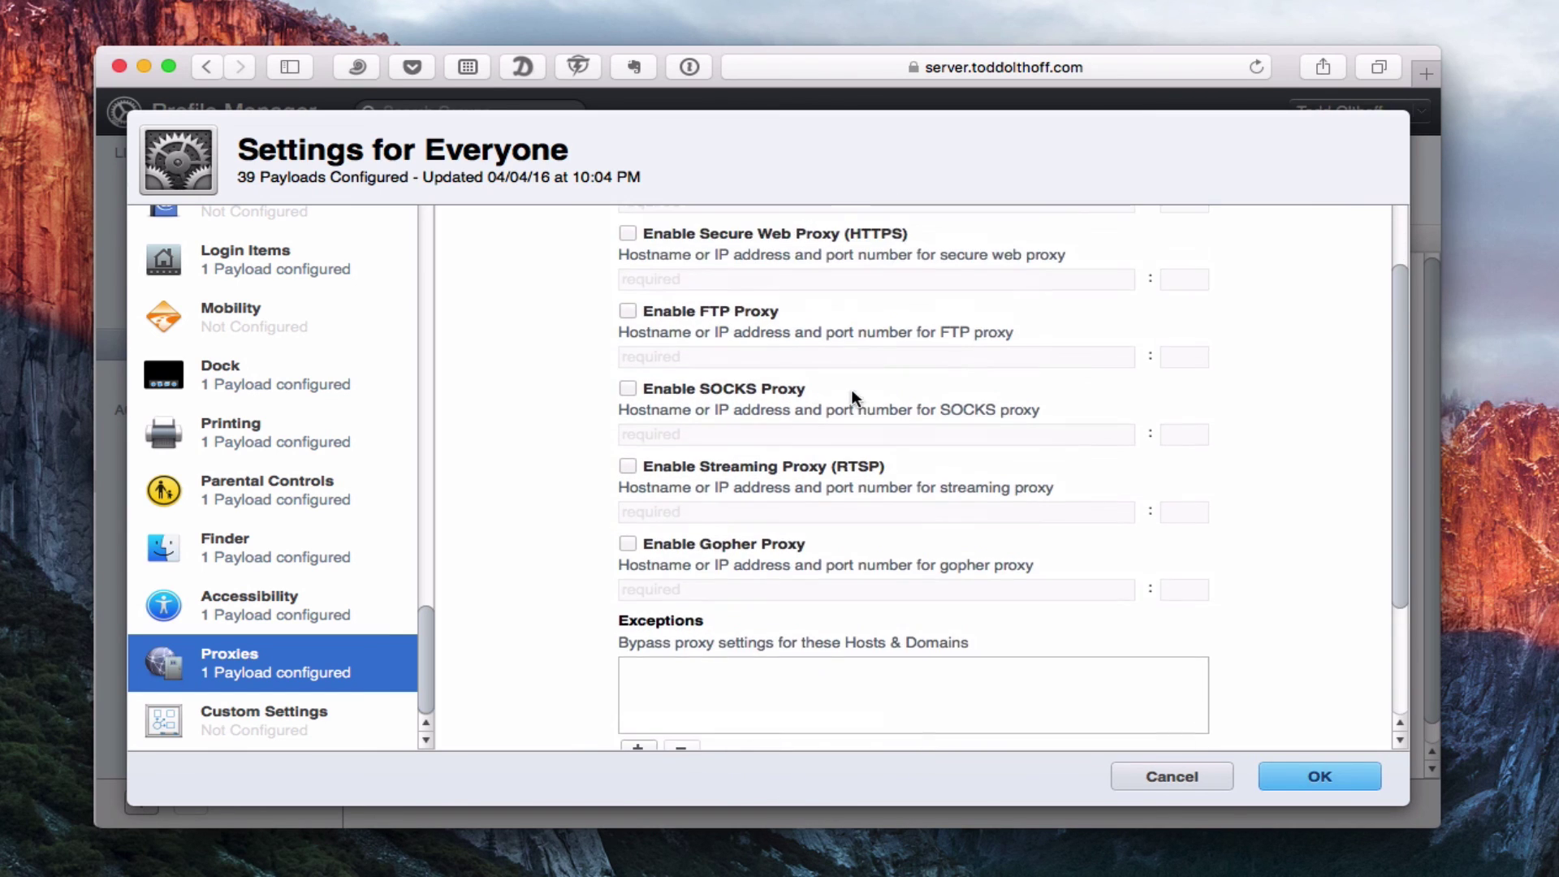
Add a Custom Settings payload with an empty preference domain, then scroll the sidebar to the top.
click(238, 716)
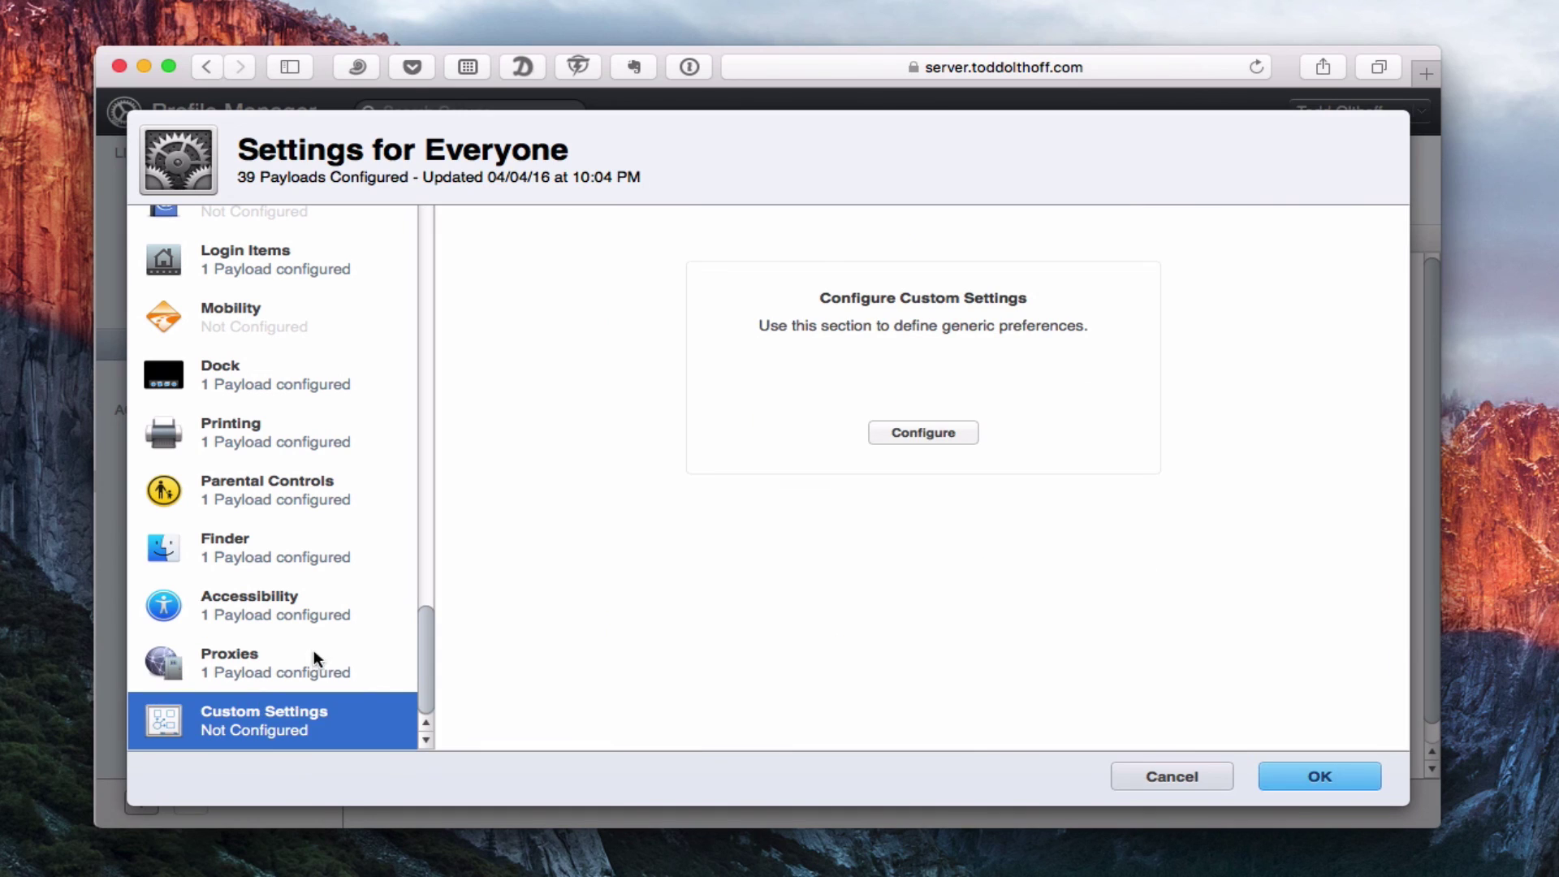
click(896, 427)
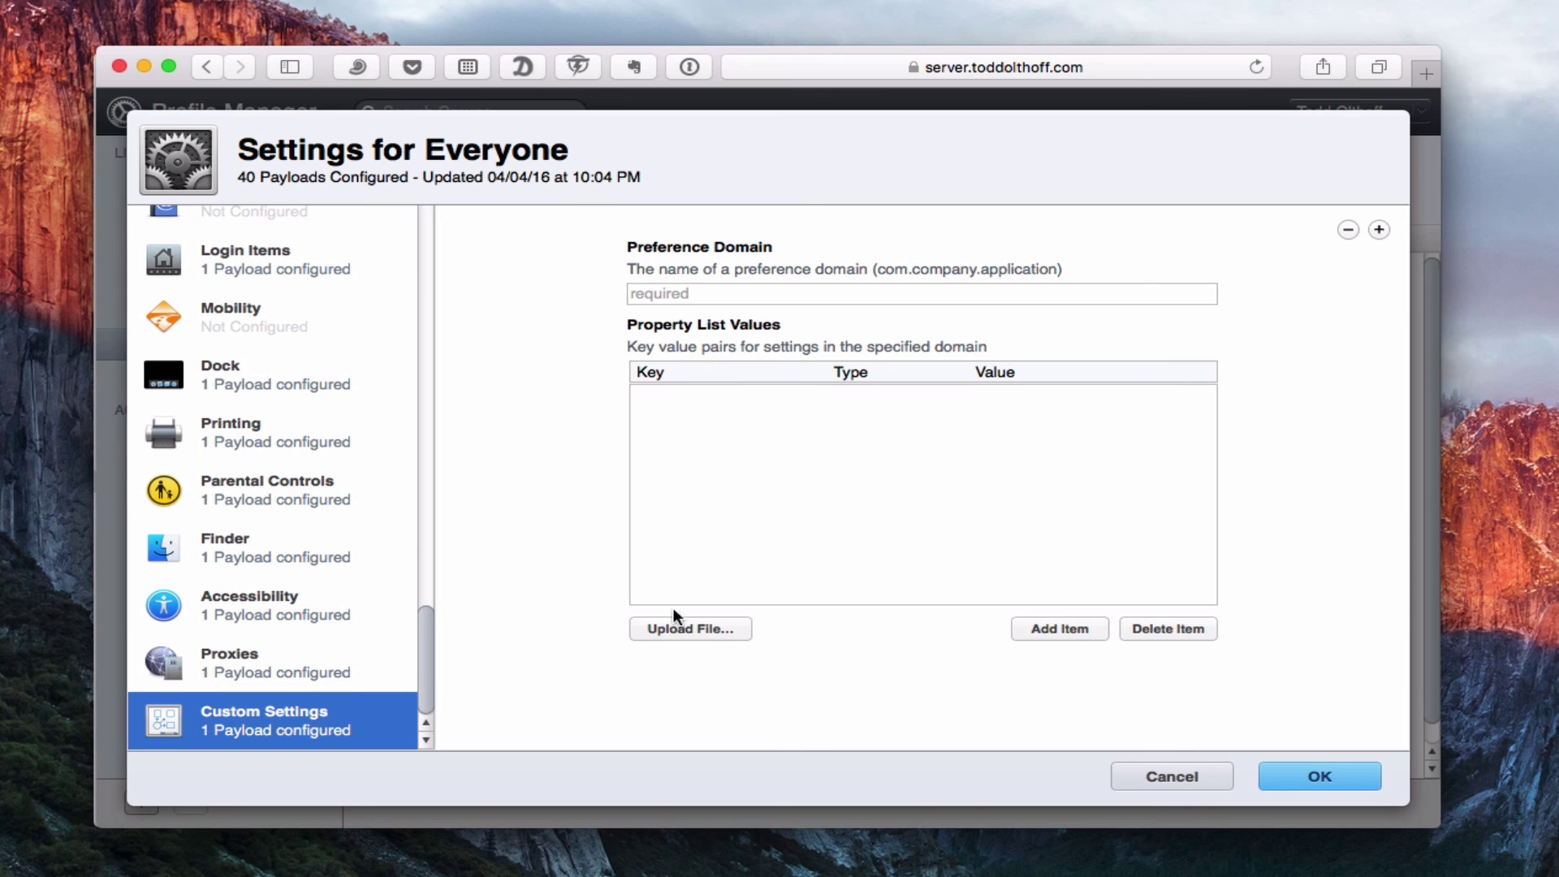
scroll(307, 492, up, 15)
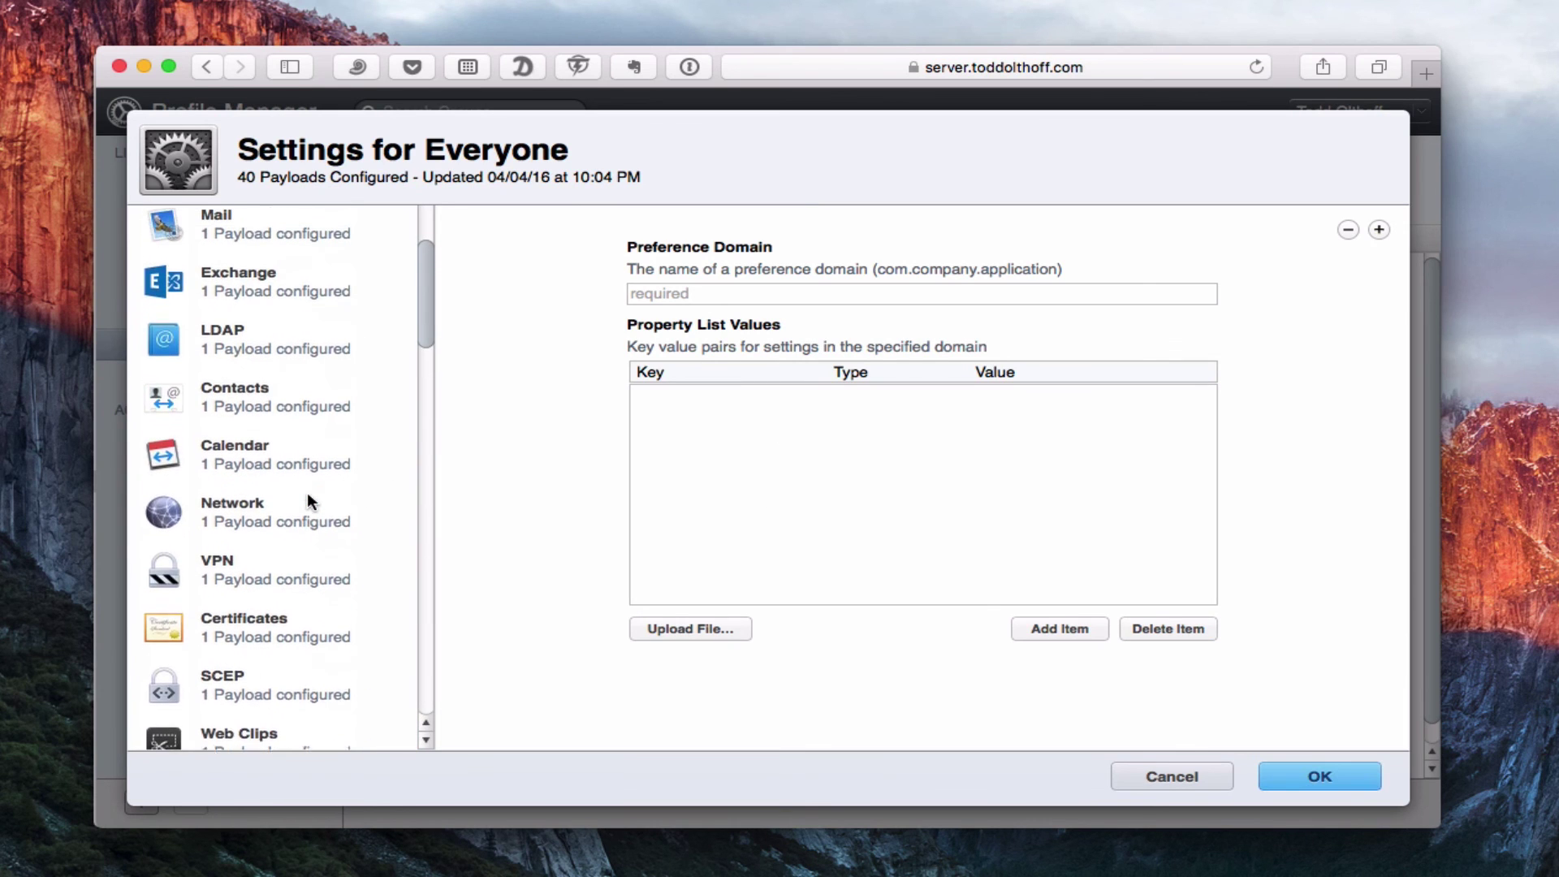
scroll(307, 492, up, 3)
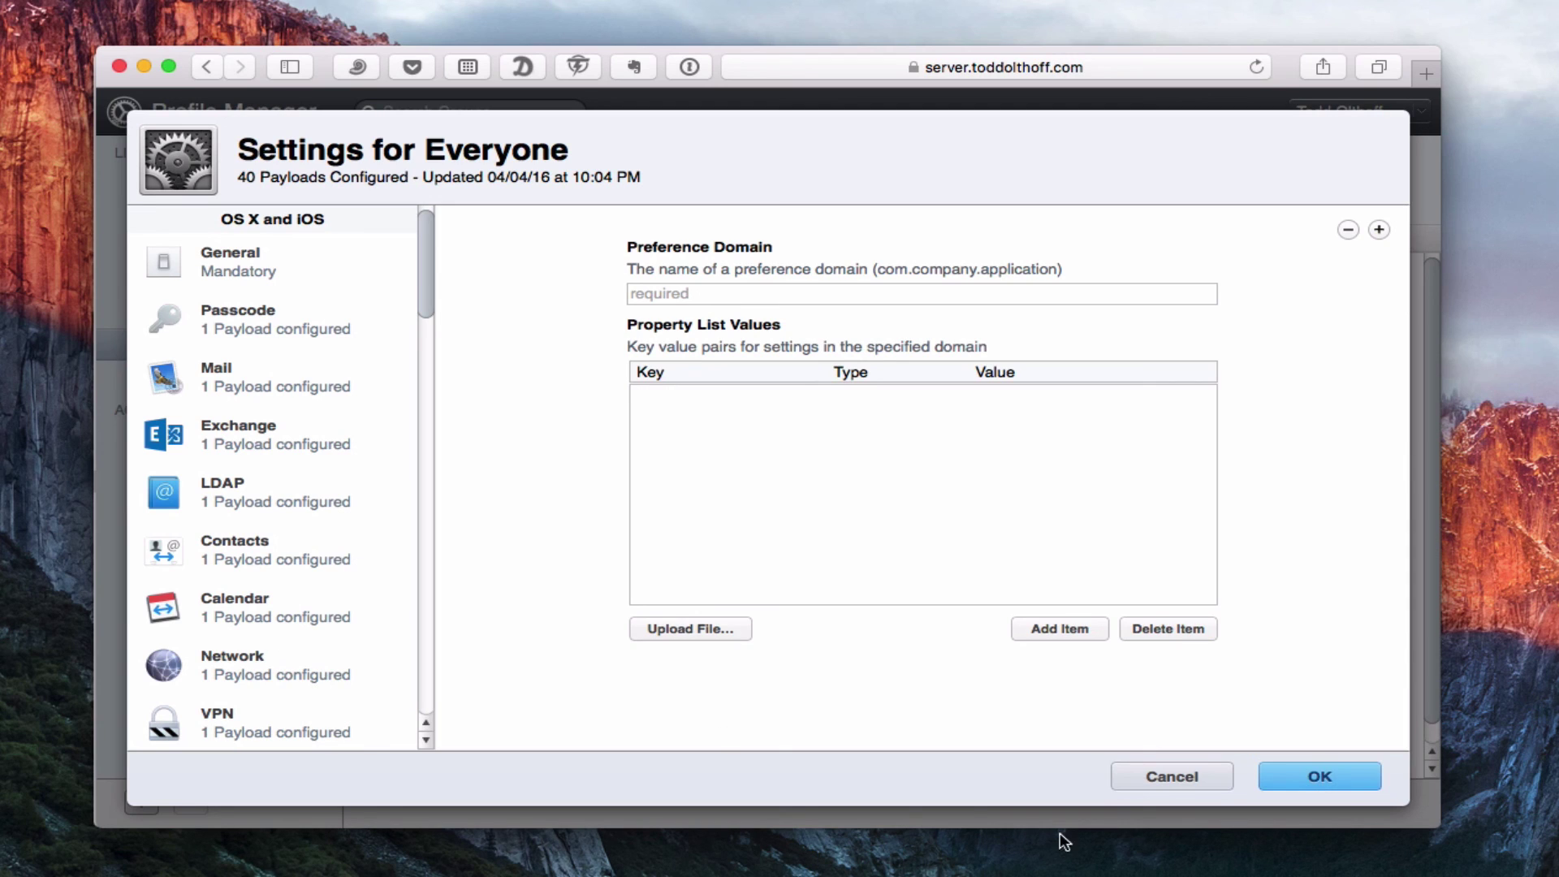
Cancel the Settings for Everyone dialog without saving the payload changes.
click(1152, 776)
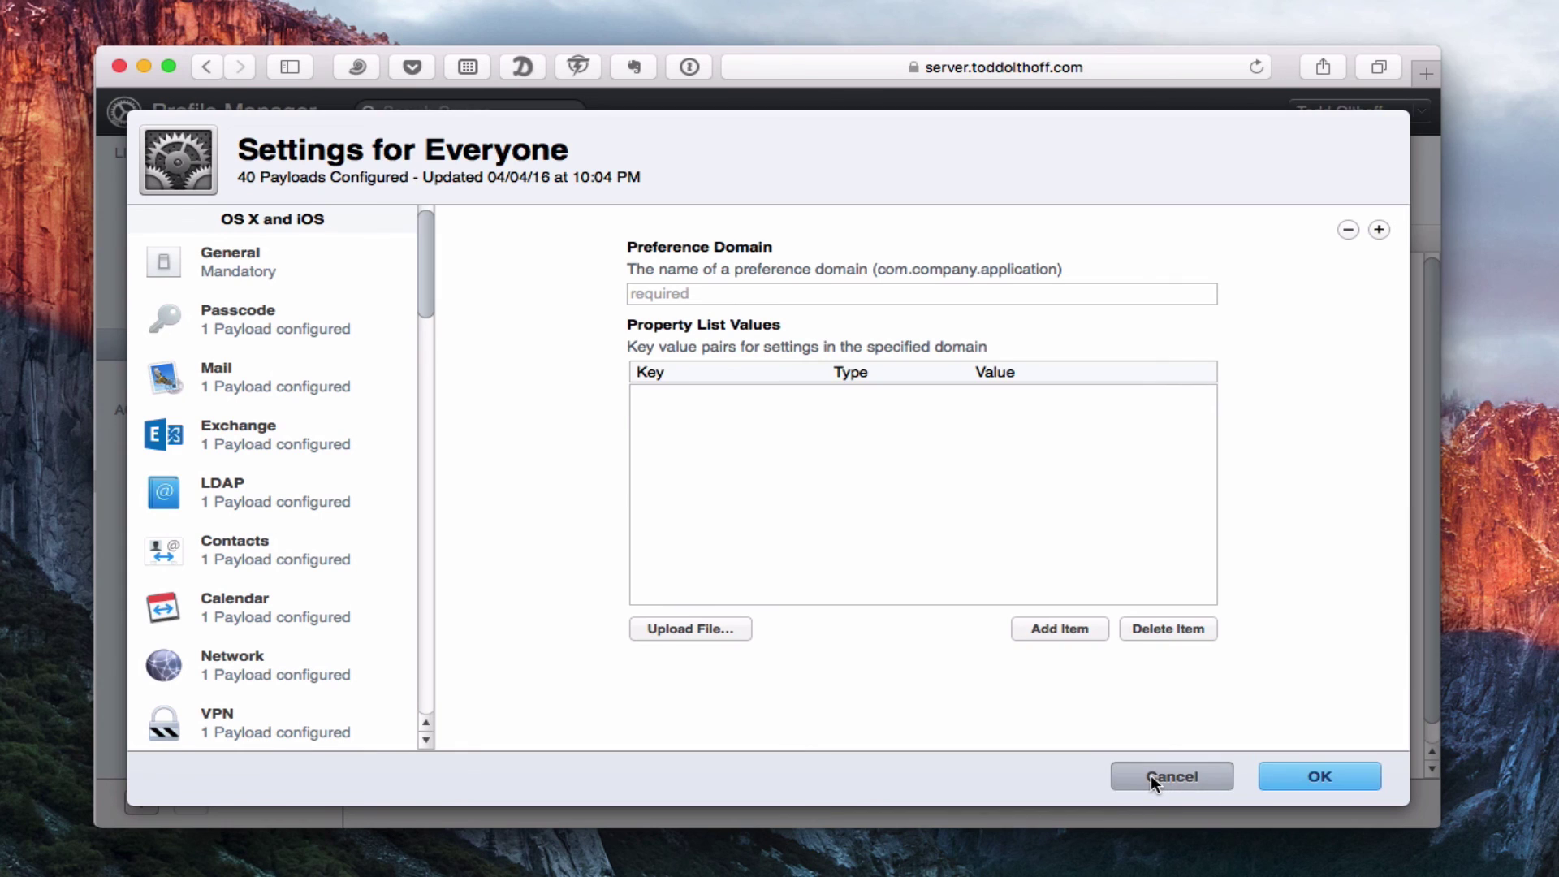